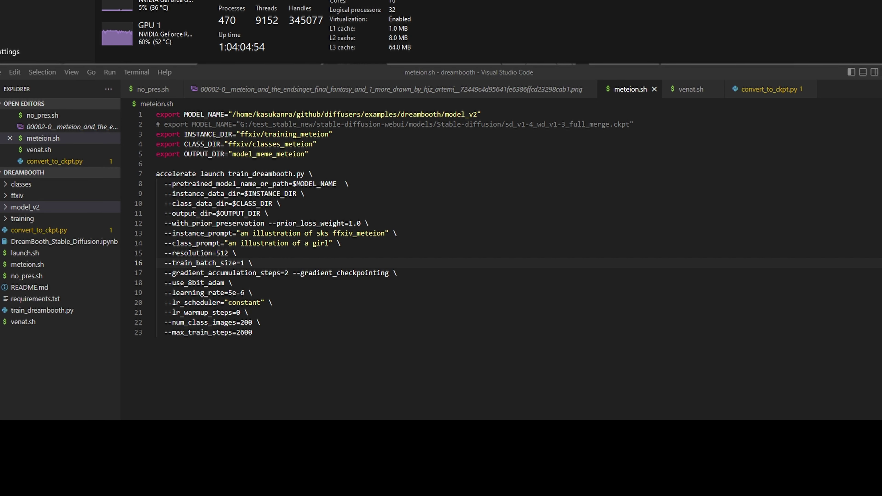
Review the training launch arguments in meteion.sh, focusing on the ffxiv_meteion token in the instance prompt.
{"action": "left_click", "coordinate": [465, 178]}
{"action": "left_click_drag", "start_coordinate": [382, 344], "coordinate": [190, 106]}
{"action": "left_click", "coordinate": [458, 222]}
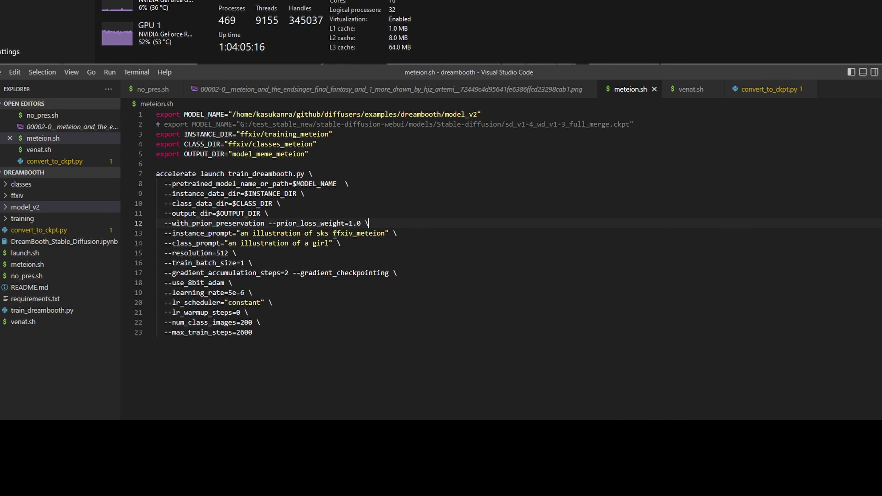
{"action": "left_click", "coordinate": [385, 233]}
{"action": "left_click_drag", "start_coordinate": [333, 233], "coordinate": [384, 232]}
{"action": "left_click", "coordinate": [360, 233]}
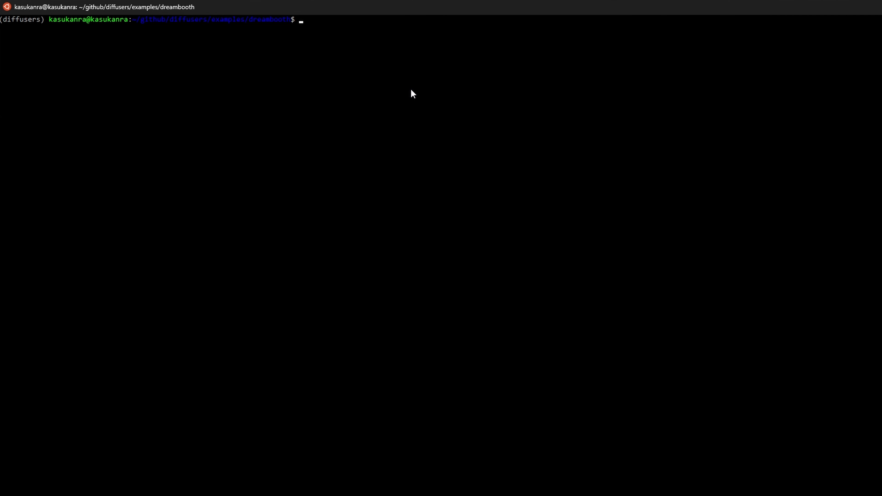
List the files in the dreambooth directory and enter the command to run the meteion.sh training script.
{"action": "type", "text": "la"}
{"action": "key", "text": "BackSpace"}
{"action": "type", "text": "s"}
{"action": "key", "text": "Return"}
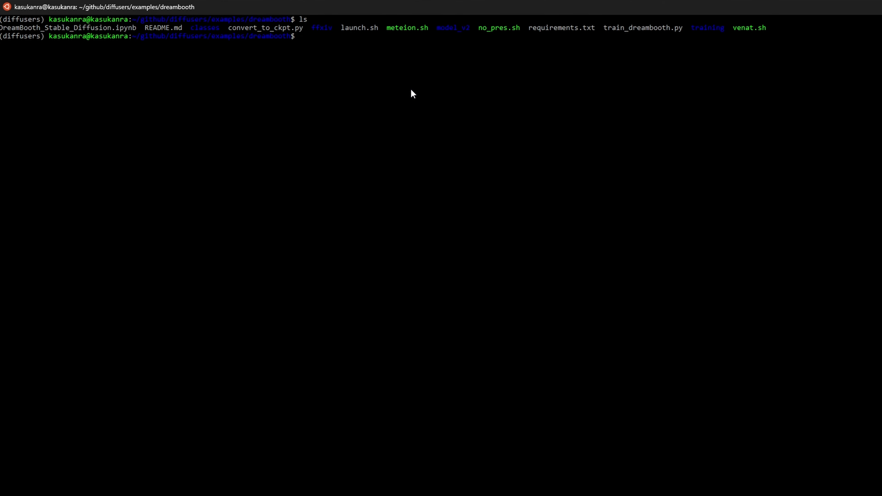
{"action": "type", "text": "./met"}
{"action": "key", "text": "Tab"}
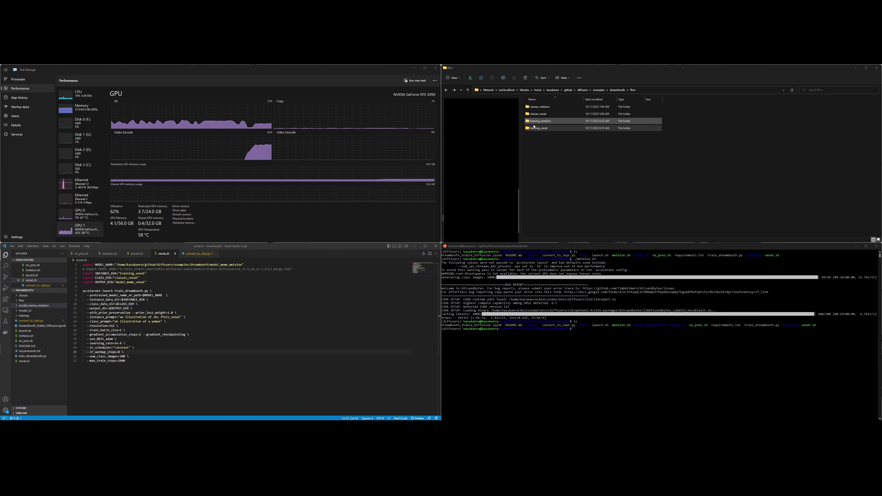
Open the training_venat folder and look through its training images.
{"action": "left_click", "coordinate": [545, 130]}
{"action": "double_click", "coordinate": [545, 129]}
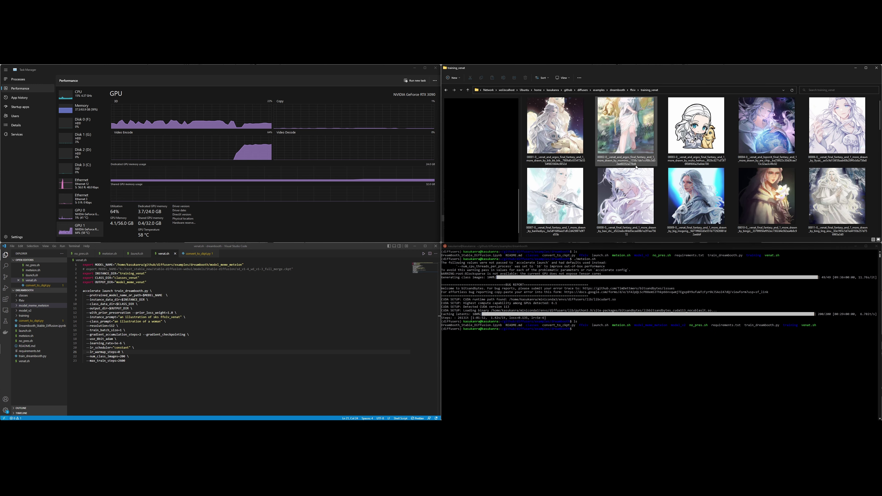
{"action": "scroll", "coordinate": [626, 164], "scroll_direction": "down", "scroll_amount": 3}
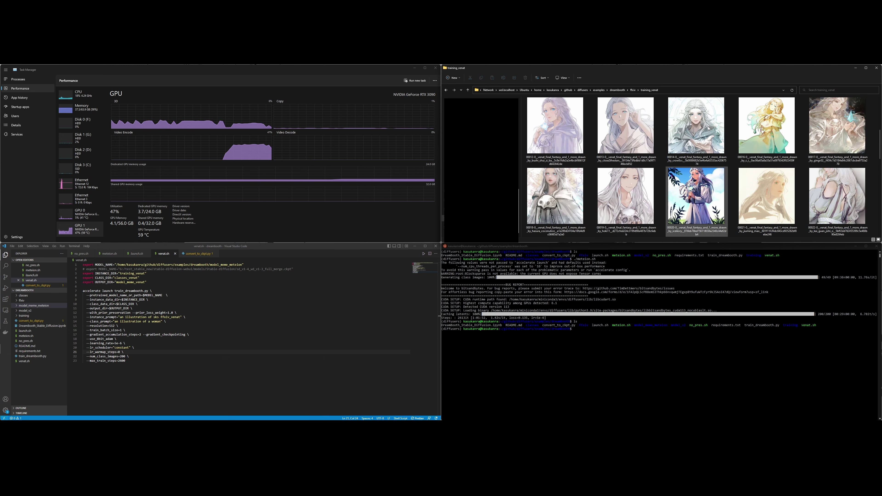
{"action": "scroll", "coordinate": [662, 176], "scroll_direction": "down", "scroll_amount": 2}
{"action": "scroll", "coordinate": [662, 170], "scroll_direction": "down", "scroll_amount": 2}
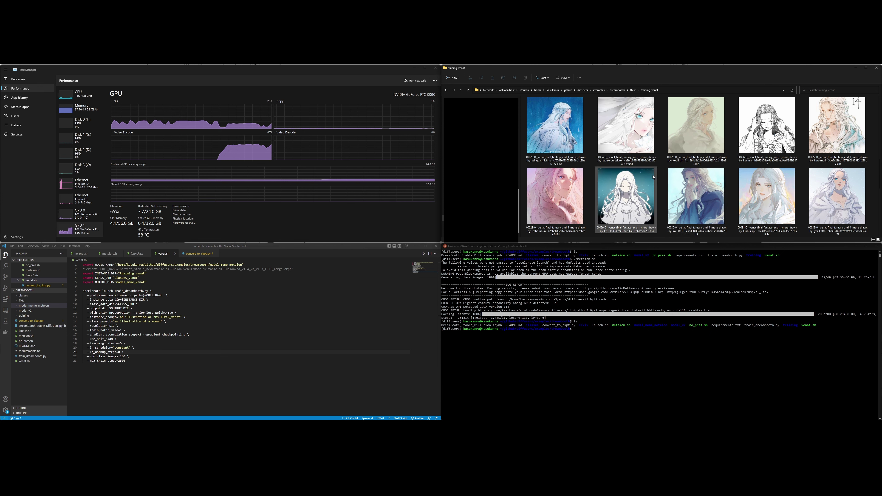
{"action": "scroll", "coordinate": [659, 181], "scroll_direction": "down", "scroll_amount": 4}
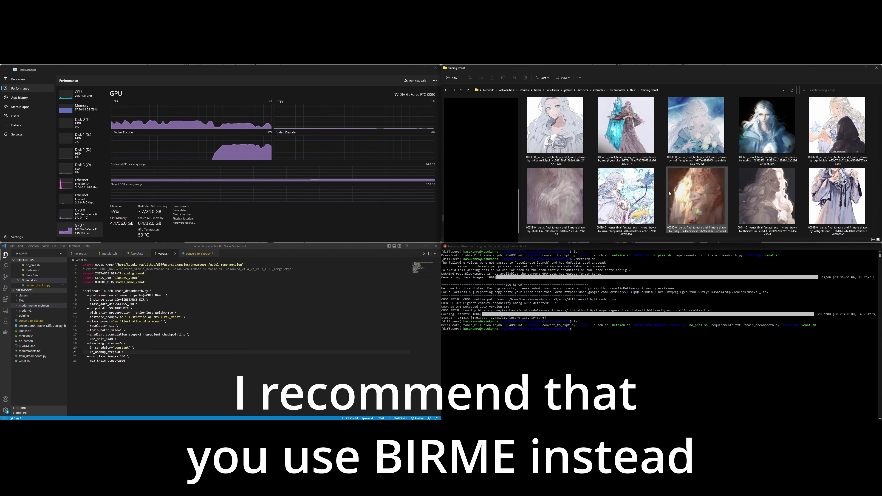
{"action": "scroll", "coordinate": [680, 187], "scroll_direction": "down", "scroll_amount": 2}
{"action": "scroll", "coordinate": [590, 164], "scroll_direction": "up", "scroll_amount": 6}
{"action": "scroll", "coordinate": [575, 159], "scroll_direction": "up", "scroll_amount": 8}
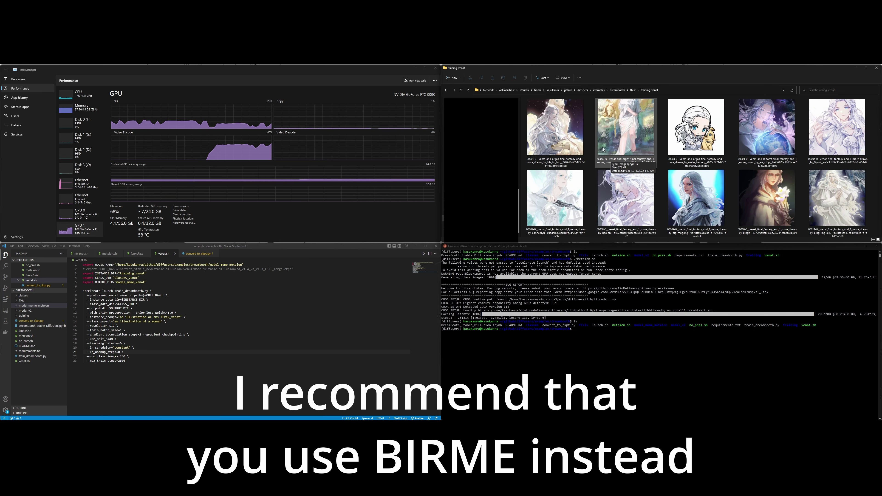
Launch the venat.sh training script in the terminal and check the instance prompt in the venat.sh file.
{"action": "left_click", "coordinate": [132, 362]}
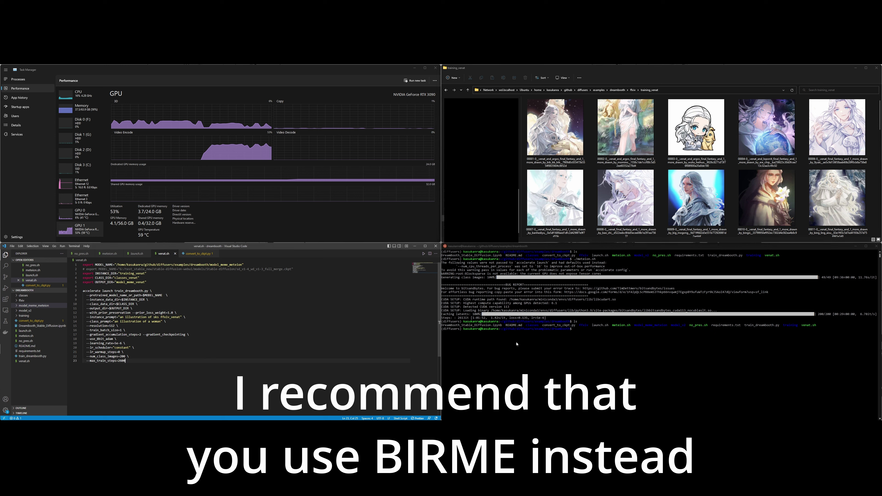
{"action": "left_click", "coordinate": [643, 344]}
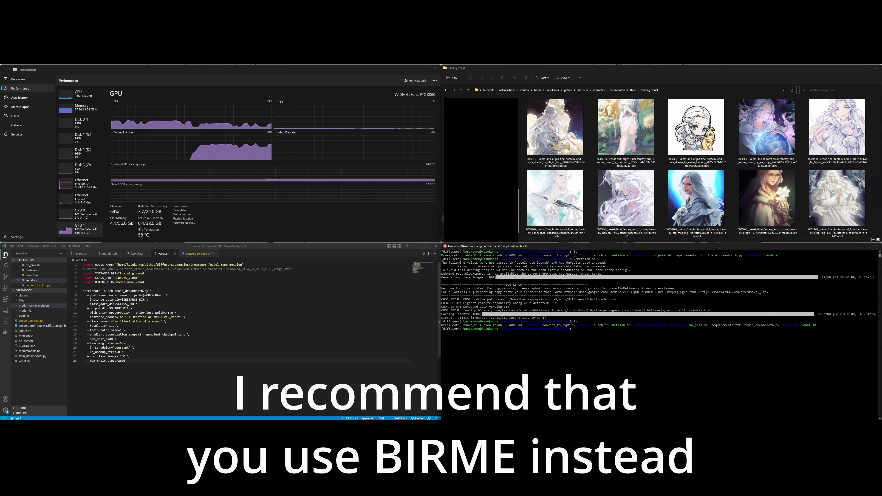
{"action": "left_click", "coordinate": [174, 288]}
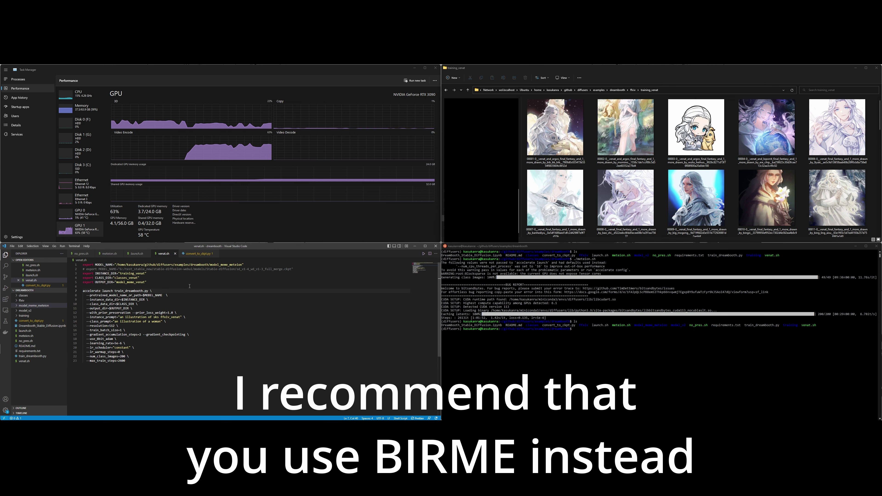
{"action": "left_click", "coordinate": [635, 358]}
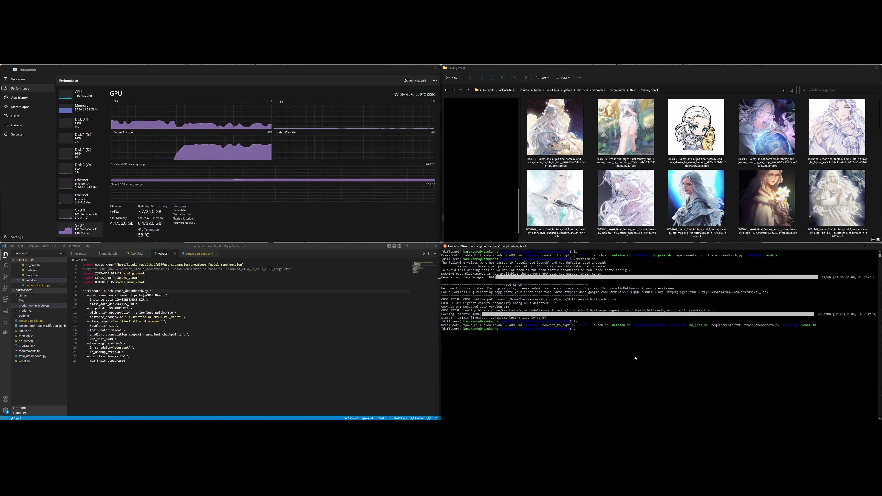
{"action": "type", "text": "./ven"}
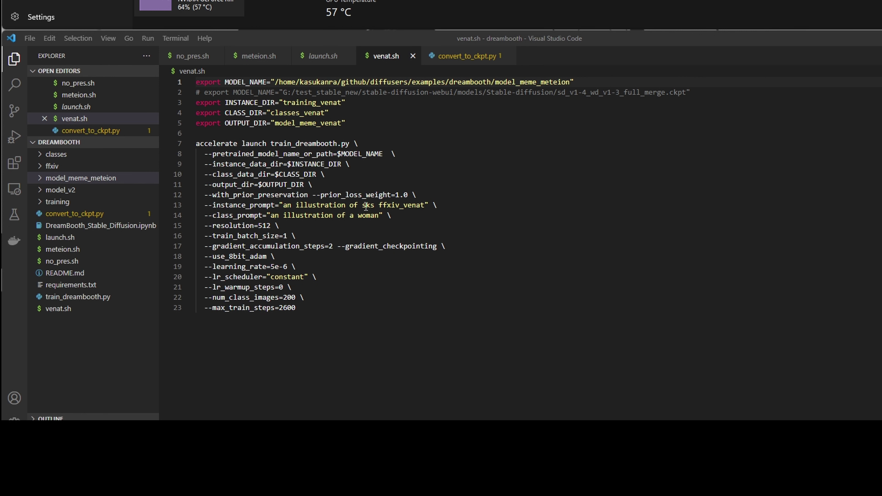
{"action": "left_click", "coordinate": [425, 213]}
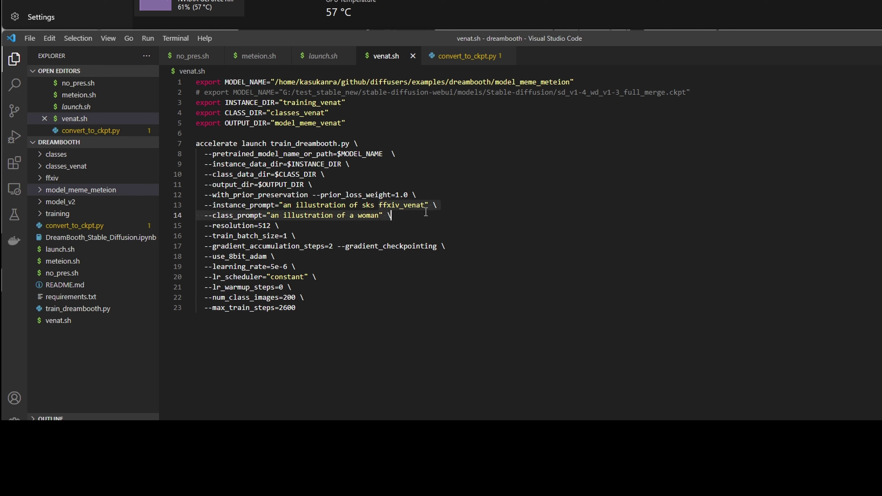
{"action": "left_click", "coordinate": [425, 208]}
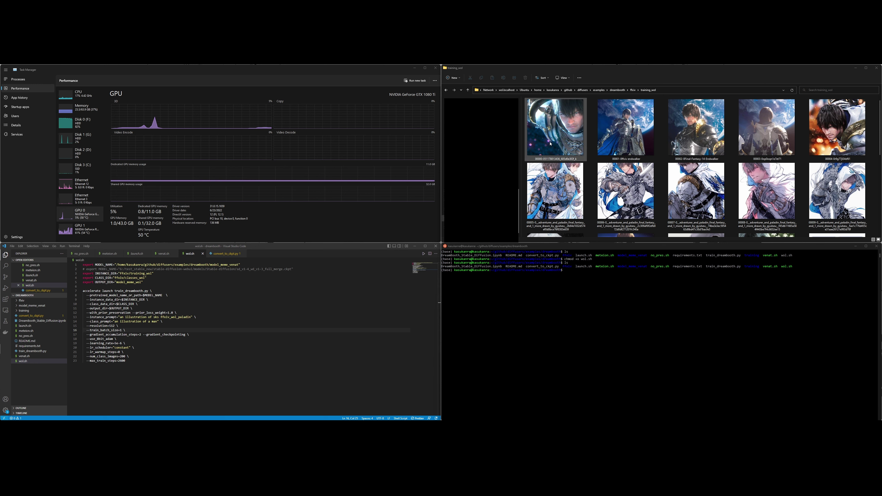
Look through the training images in the training_wol folder.
{"action": "left_click", "coordinate": [565, 147]}
{"action": "scroll", "coordinate": [748, 188], "scroll_direction": "down", "scroll_amount": 4}
{"action": "scroll", "coordinate": [747, 188], "scroll_direction": "up", "scroll_amount": 4}
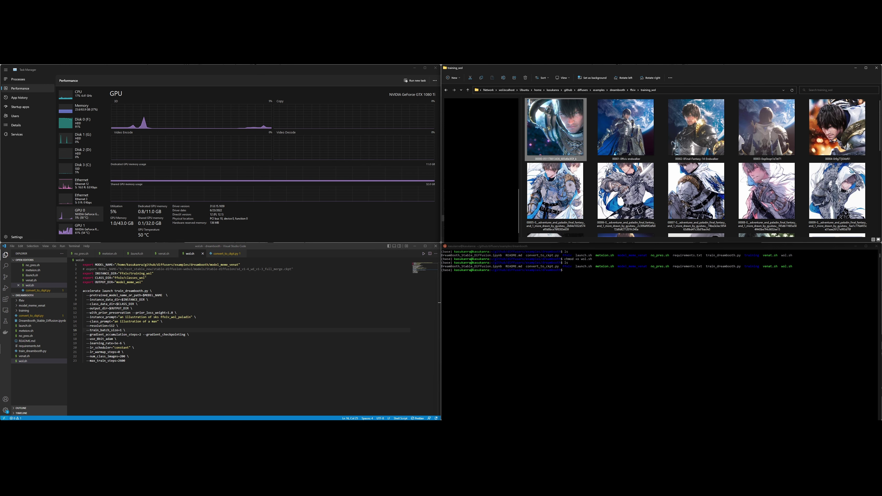
Try to run ./wol.sh, activate the diffusers conda environment, and run the script again.
{"action": "left_click", "coordinate": [611, 288]}
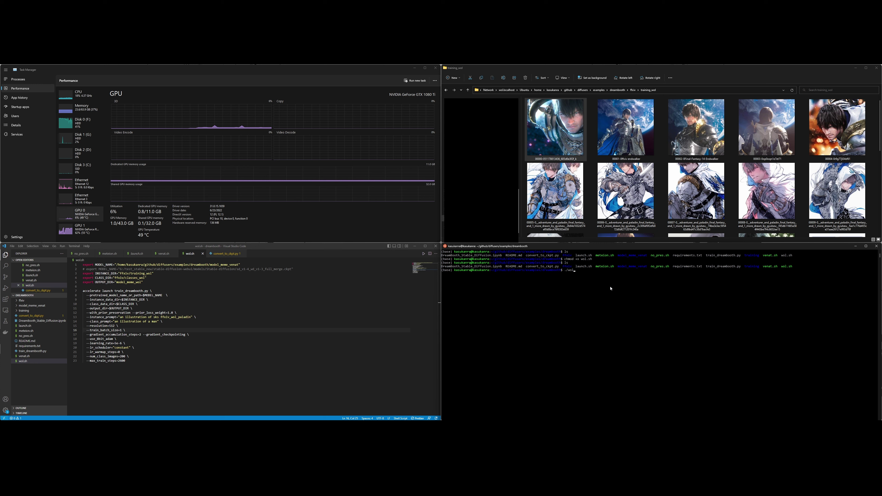
{"action": "key", "text": "Return"}
{"action": "type", "text": "conda"}
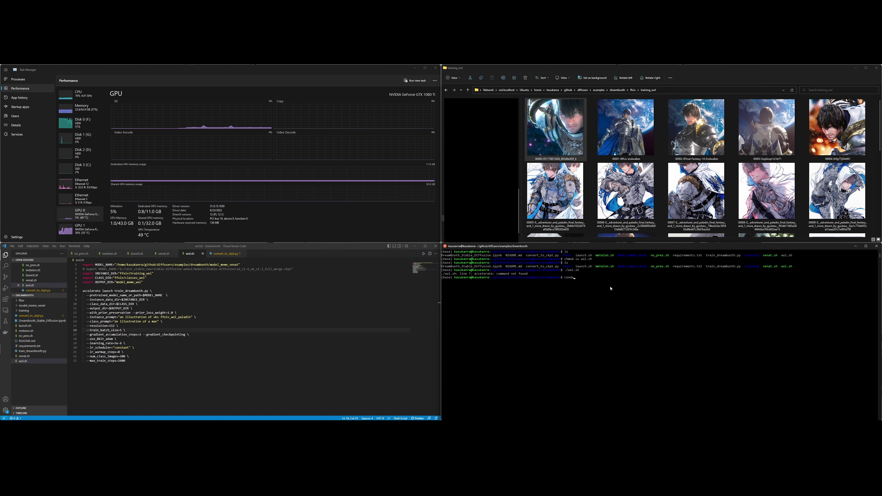
{"action": "type", "text": " activate diffusers"}
{"action": "key", "text": "Return"}
{"action": "key", "text": "Up"}
{"action": "key", "text": "Up"}
{"action": "key", "text": "Return"}
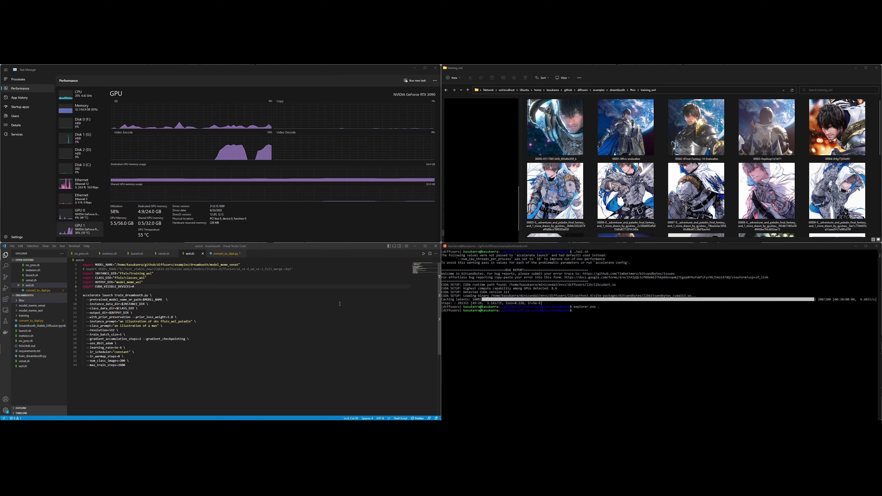
Inspect the contents of the model_meme_wol output folder in the editor and return to the terminal.
{"action": "left_click", "coordinate": [30, 310]}
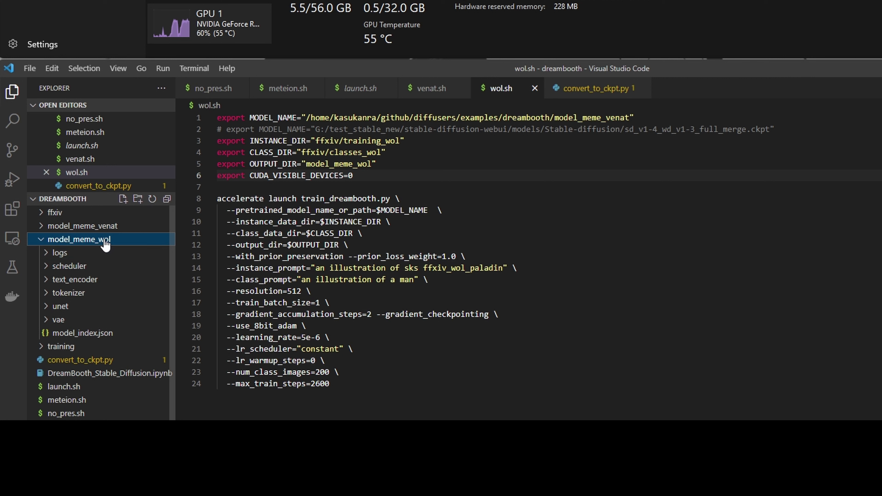
{"action": "left_click", "coordinate": [105, 239]}
{"action": "key", "text": "alt+Tab"}
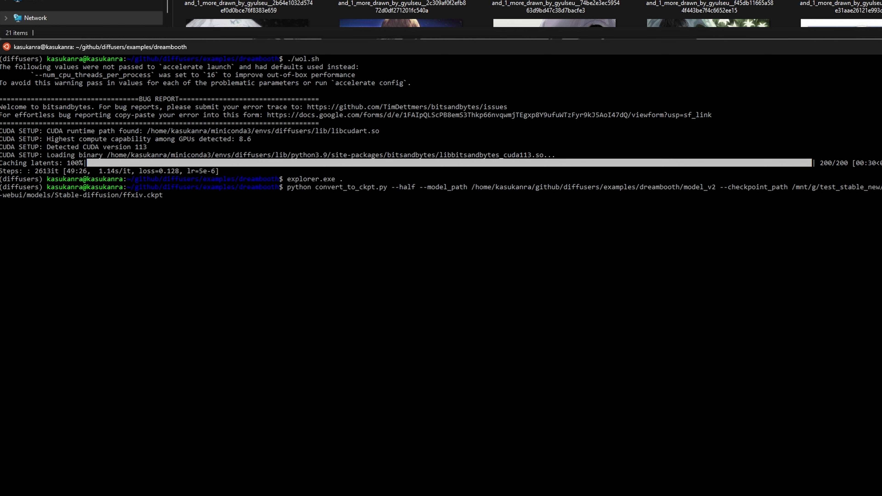
{"action": "key", "text": "alt+Tab"}
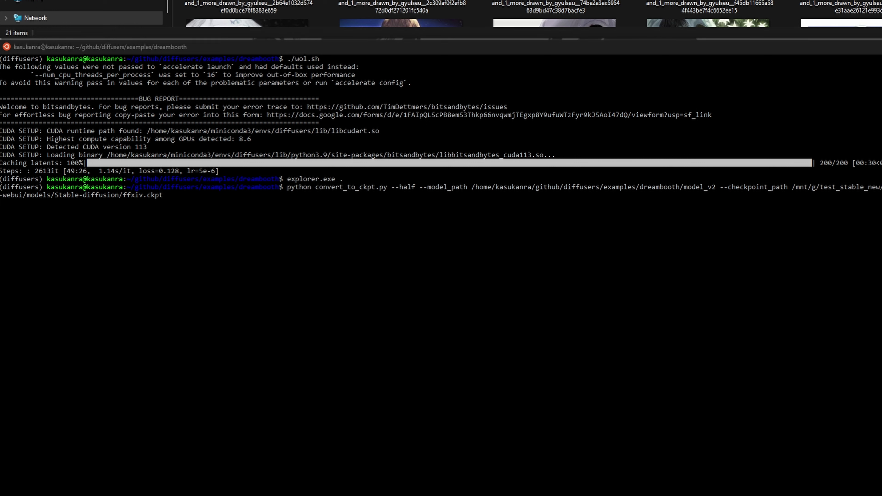
Replace the pending command and run convert_to_ckpt.py with --half, using model_meme_wol as the model path and ffxiv.ckpt as the checkpoint file.
{"action": "left_click", "coordinate": [368, 217]}
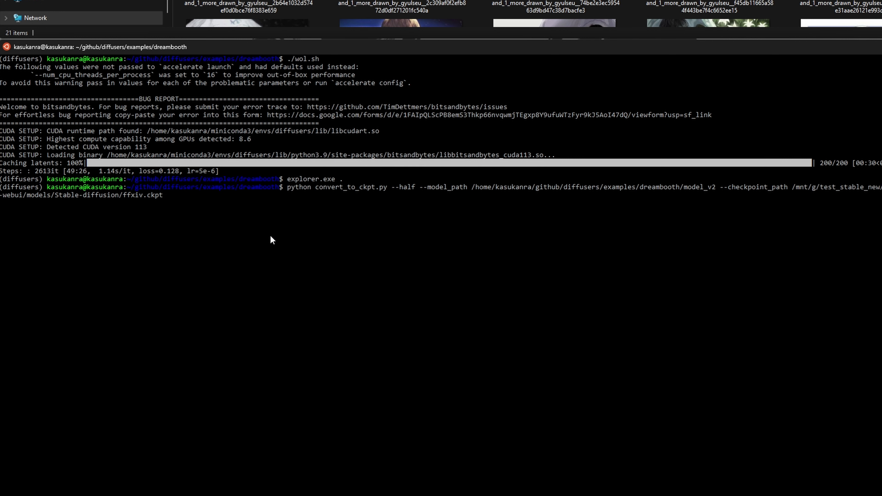
{"action": "key", "text": "Up"}
{"action": "key", "text": "BackSpace"}
{"action": "key", "text": "BackSpace"}
{"action": "key", "text": "BackSpace"}
{"action": "key", "text": "BackSpace"}
{"action": "key", "text": "BackSpace"}
{"action": "key", "text": "BackSpace"}
{"action": "key", "text": "BackSpace"}
{"action": "key", "text": "BackSpace"}
{"action": "key", "text": "BackSpace"}
{"action": "key", "text": "BackSpace"}
{"action": "key", "text": "BackSpace"}
{"action": "key", "text": "BackSpace"}
{"action": "key", "text": "BackSpace"}
{"action": "key", "text": "BackSpace"}
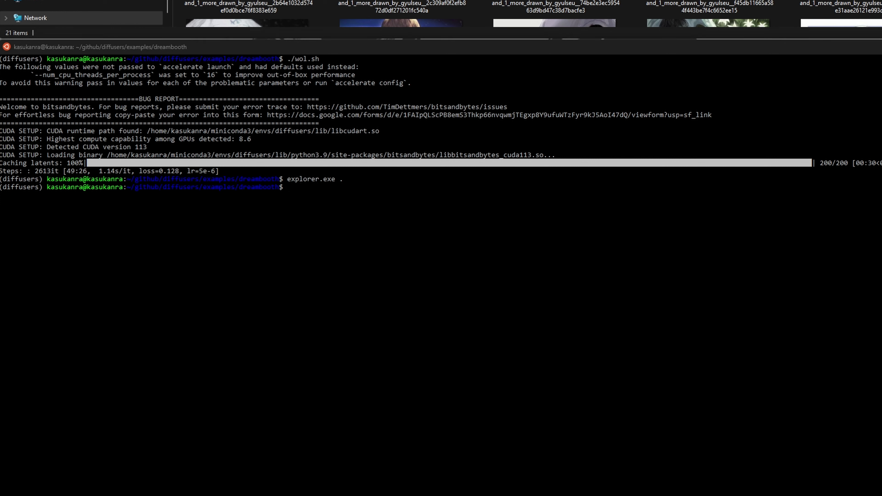
{"action": "left_click", "coordinate": [418, 207]}
{"action": "right_click", "coordinate": [418, 206]}
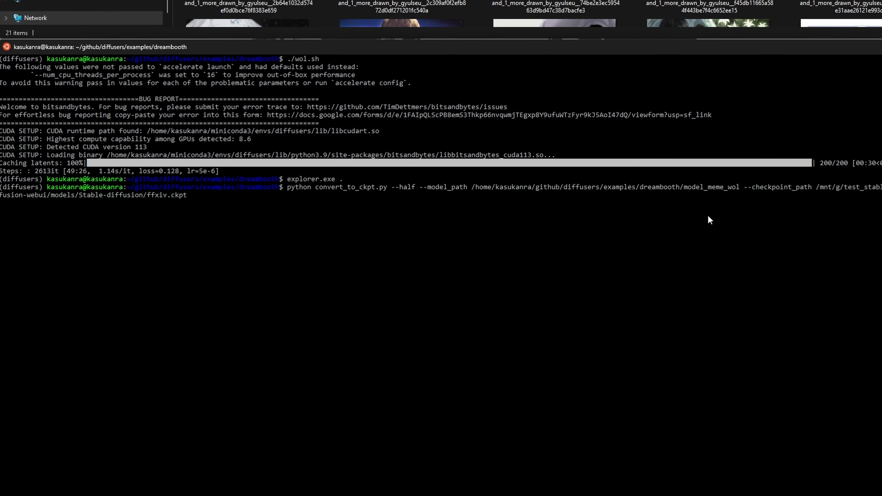
{"action": "key", "text": "Return"}
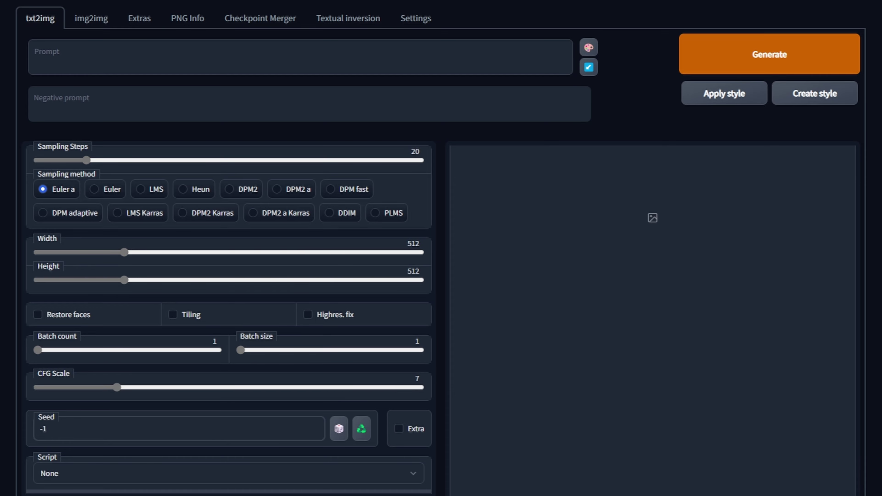
Choose the Stable Diffusion checkpoint in the web UI settings, apply the settings, and return to text-to-image generation.
{"action": "left_click", "coordinate": [421, 21]}
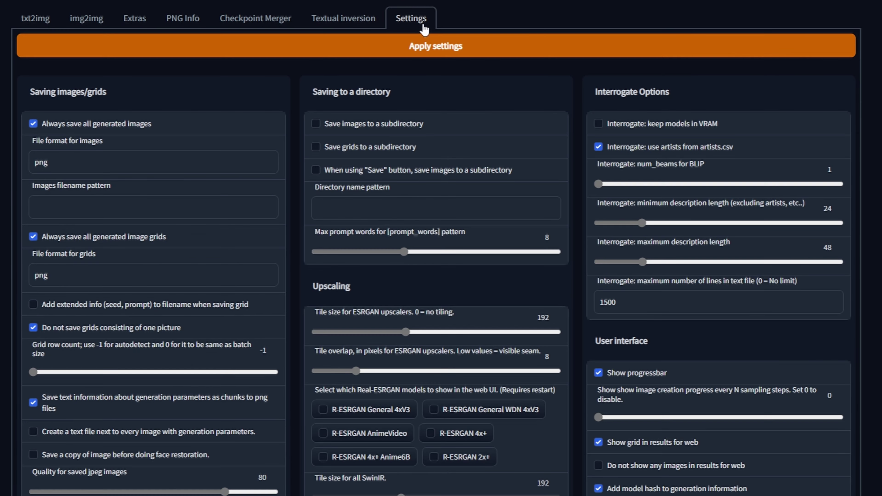
{"action": "scroll", "coordinate": [349, 363], "scroll_direction": "down", "scroll_amount": 15}
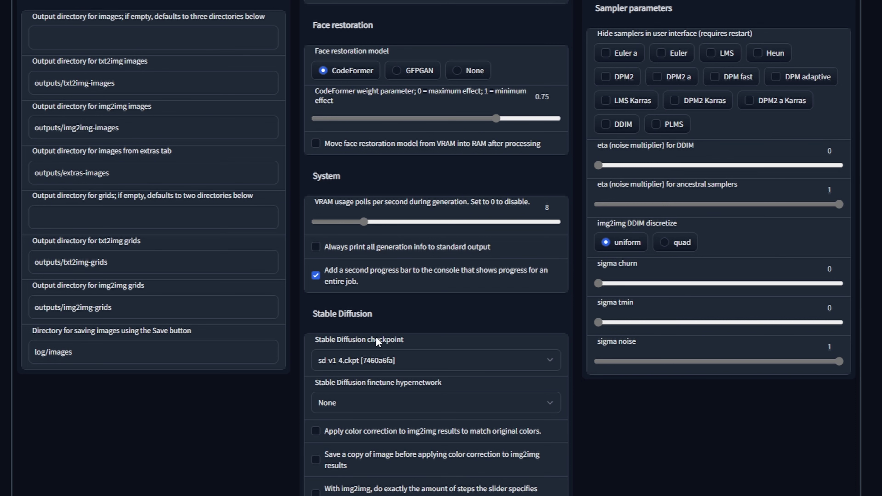
{"action": "left_click", "coordinate": [370, 380]}
{"action": "scroll", "coordinate": [542, 335], "scroll_direction": "down", "scroll_amount": 4}
{"action": "scroll", "coordinate": [541, 335], "scroll_direction": "up", "scroll_amount": 15}
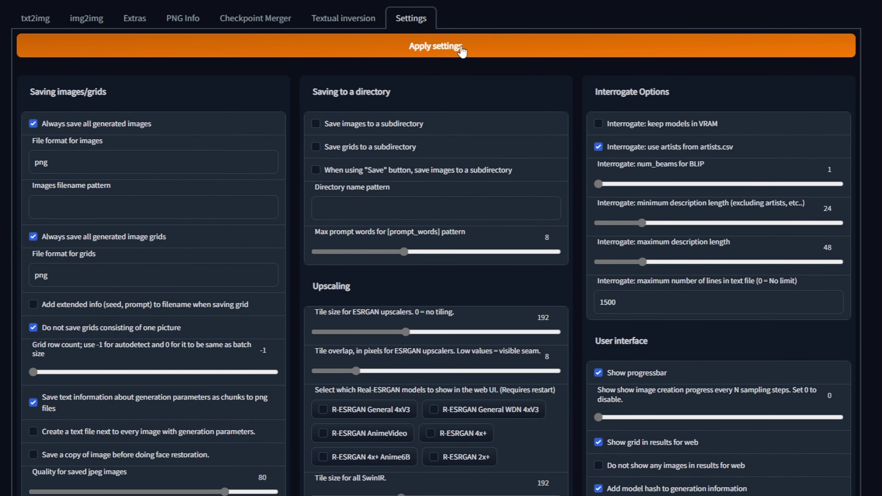
{"action": "left_click", "coordinate": [462, 48]}
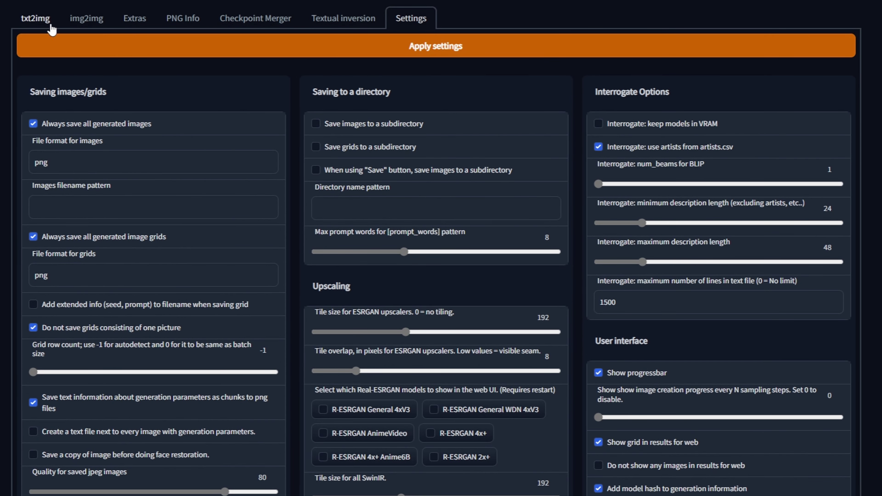
{"action": "left_click", "coordinate": [43, 22]}
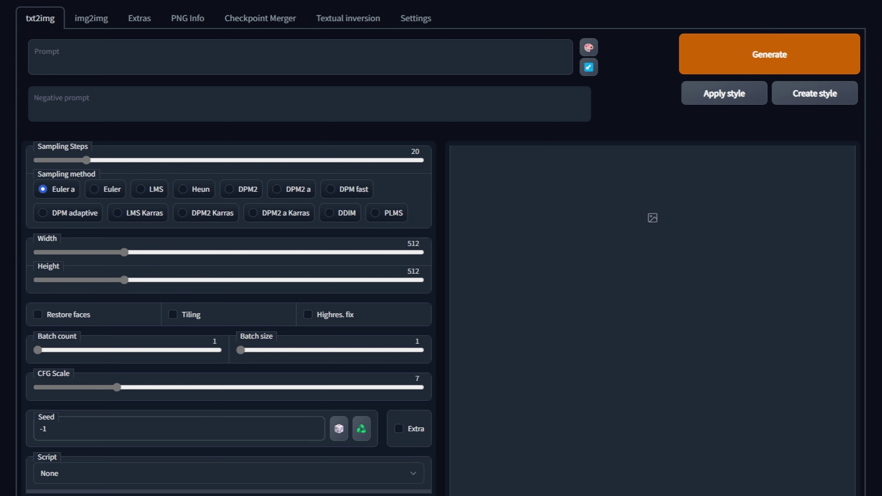
Enter ffxiv_wol_paladin as the text-to-image prompt.
{"action": "left_click", "coordinate": [129, 57]}
{"action": "type", "text": "ffxi"}
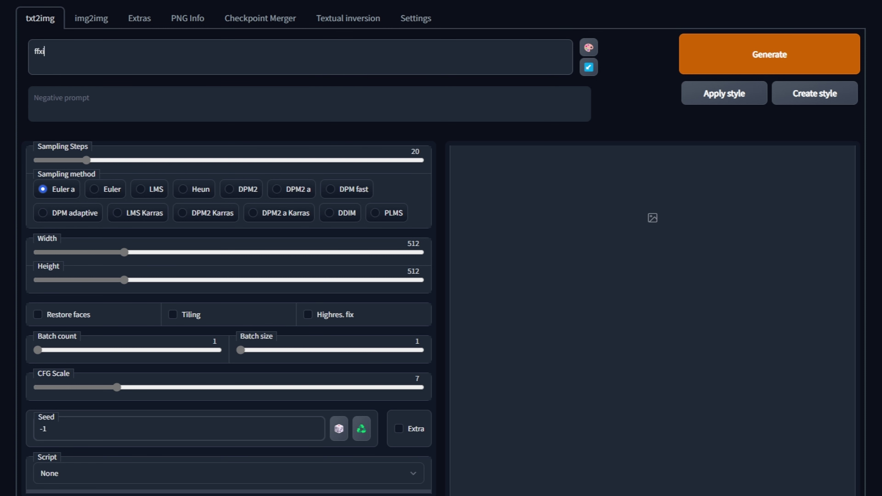
{"action": "type", "text": "v_wo"}
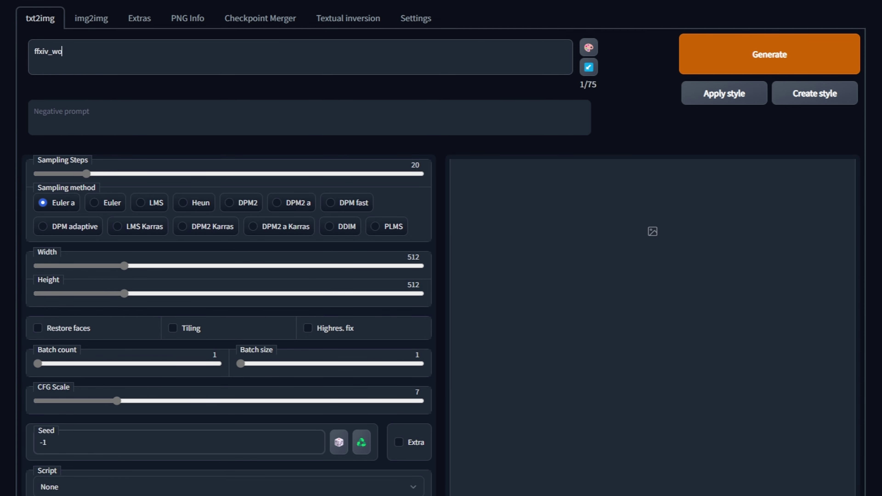
{"action": "type", "text": "l_paladin"}
{"action": "key", "text": "Left"}
{"action": "key", "text": "Left"}
{"action": "key", "text": "Left"}
{"action": "key", "text": "Left"}
{"action": "key", "text": "Left"}
{"action": "key", "text": "Left"}
{"action": "key", "text": "Left"}
{"action": "key", "text": "Left"}
{"action": "key", "text": "Left"}
{"action": "key", "text": "Left"}
{"action": "key", "text": "Left"}
{"action": "key", "text": "Left"}
{"action": "key", "text": "Left"}
{"action": "key", "text": "Left"}
{"action": "key", "text": "Left"}
{"action": "key", "text": "Left"}
Set the sampling method to Euler and the sampling steps to 49.
{"action": "left_click", "coordinate": [104, 202]}
{"action": "left_click_drag", "start_coordinate": [86, 174], "coordinate": [162, 181]}
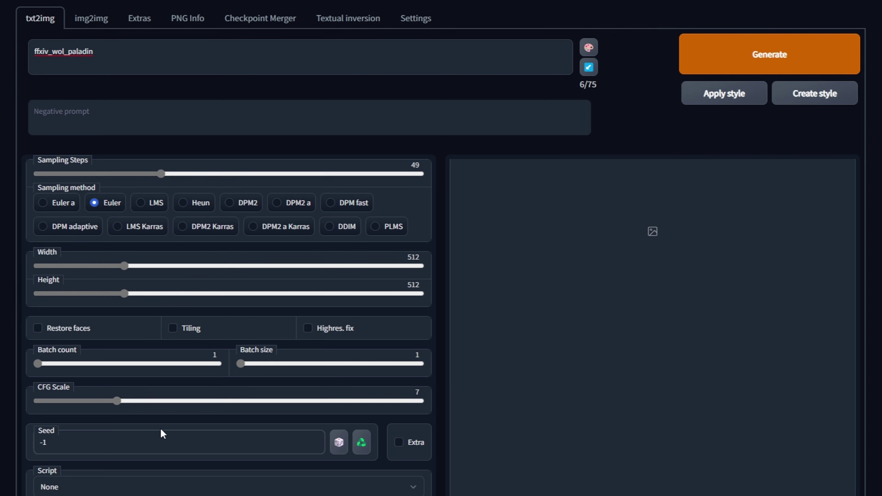
Set the CFG scale to 15 and enable Restore faces and Highres. fix.
{"action": "left_click_drag", "start_coordinate": [158, 404], "coordinate": [223, 401]}
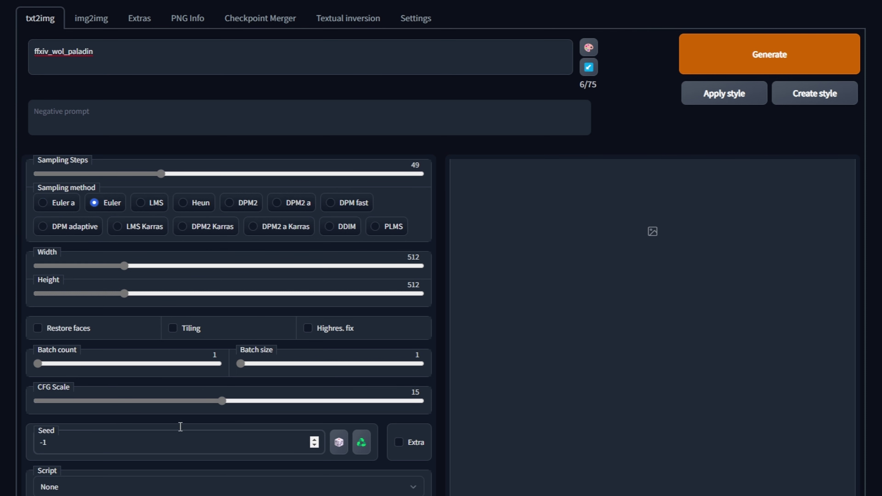
{"action": "left_click", "coordinate": [38, 327]}
{"action": "left_click", "coordinate": [328, 328]}
Extend the prompt to "fullbody portrait of ffxiv_wol_paladin", generate the image, and open the result.
{"action": "left_click", "coordinate": [35, 53]}
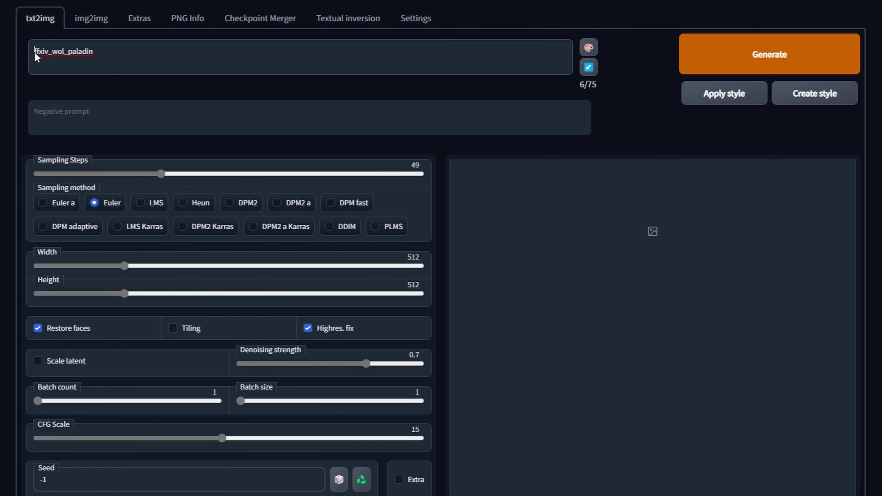
{"action": "type", "text": "fullbody por"}
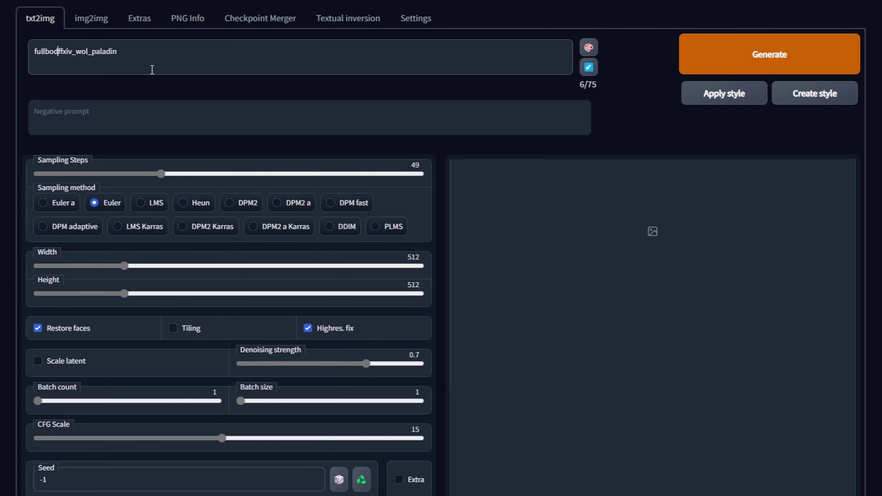
{"action": "type", "text": "trait of"}
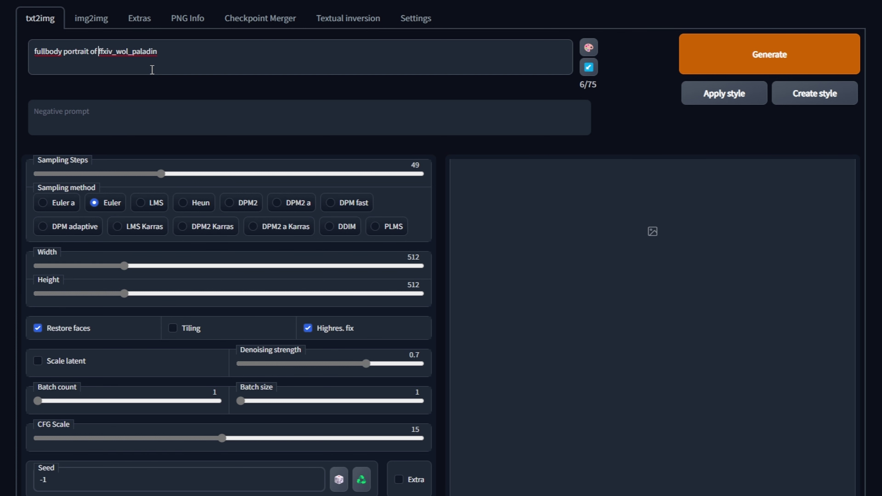
{"action": "left_click", "coordinate": [784, 64]}
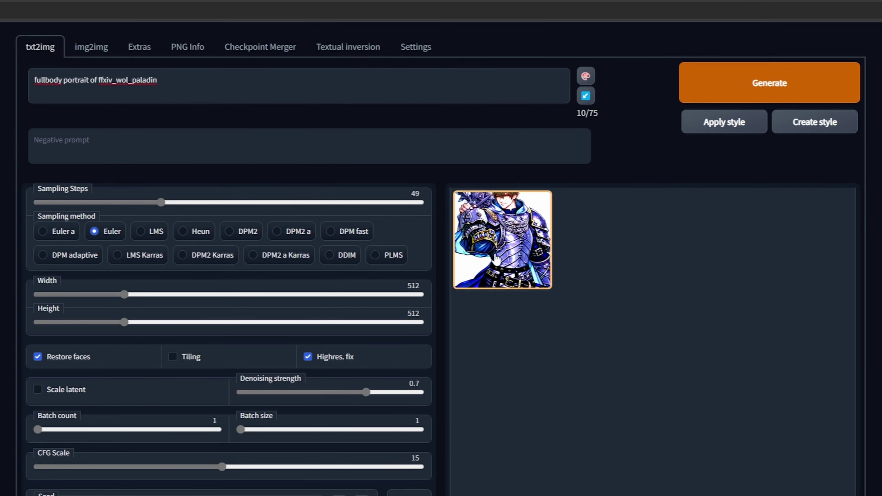
{"action": "left_click", "coordinate": [496, 260]}
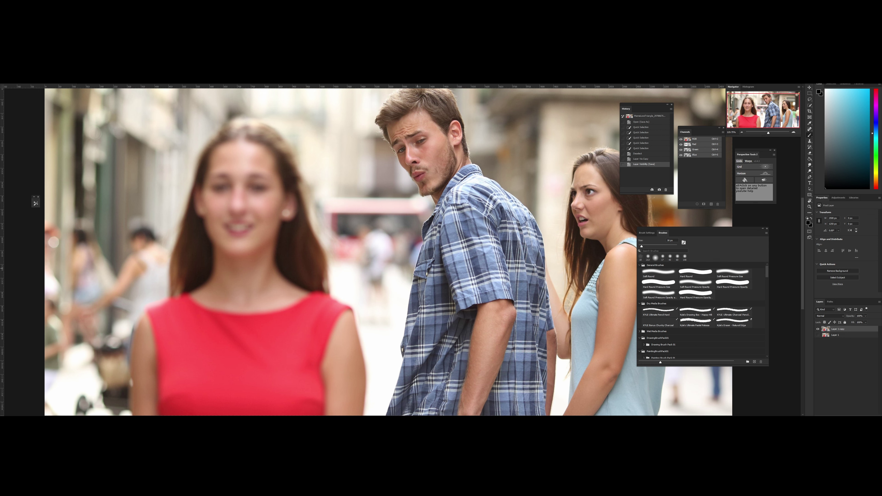
Switch to Photoshop and use Quick Selection on the man in the plaid shirt, from his lower body up to his head.
{"action": "left_click_drag", "start_coordinate": [451, 270], "coordinate": [333, 243]}
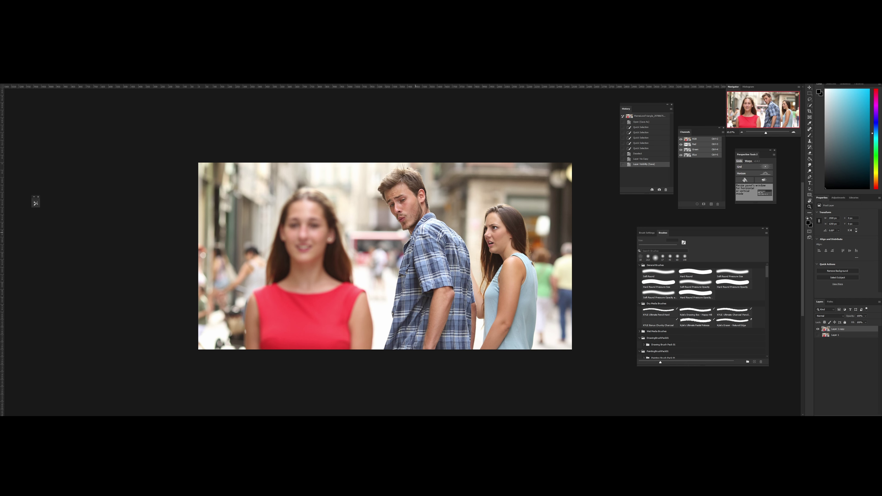
{"action": "mouse_move", "coordinate": [417, 233]}
{"action": "left_mouse_down"}
{"action": "mouse_move", "coordinate": [444, 236]}
{"action": "mouse_move", "coordinate": [427, 237]}
{"action": "left_mouse_up"}
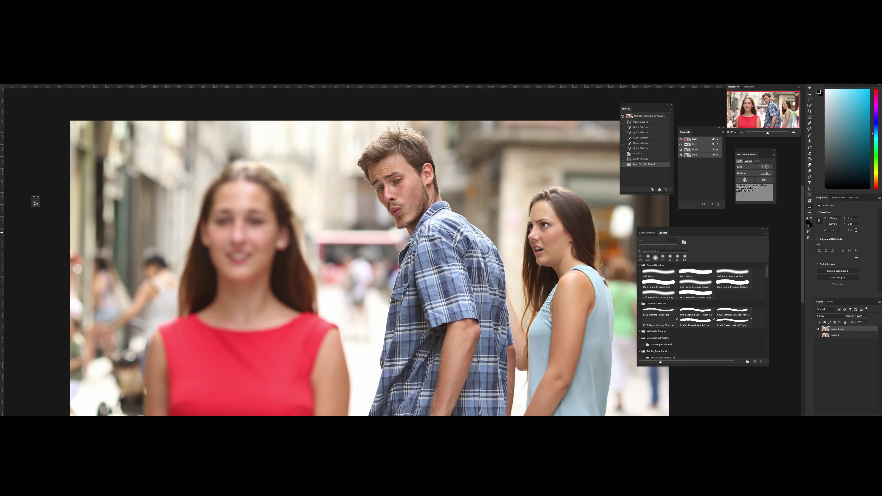
{"action": "left_click_drag", "start_coordinate": [371, 261], "coordinate": [363, 244]}
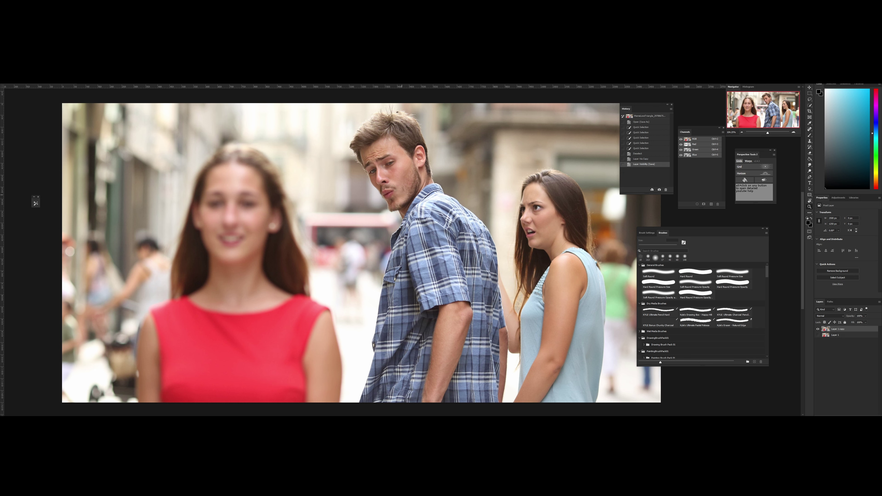
{"action": "mouse_move", "coordinate": [421, 208]}
{"action": "left_mouse_down"}
{"action": "mouse_move", "coordinate": [542, 207]}
{"action": "mouse_move", "coordinate": [377, 207]}
{"action": "mouse_move", "coordinate": [417, 203]}
{"action": "left_mouse_up"}
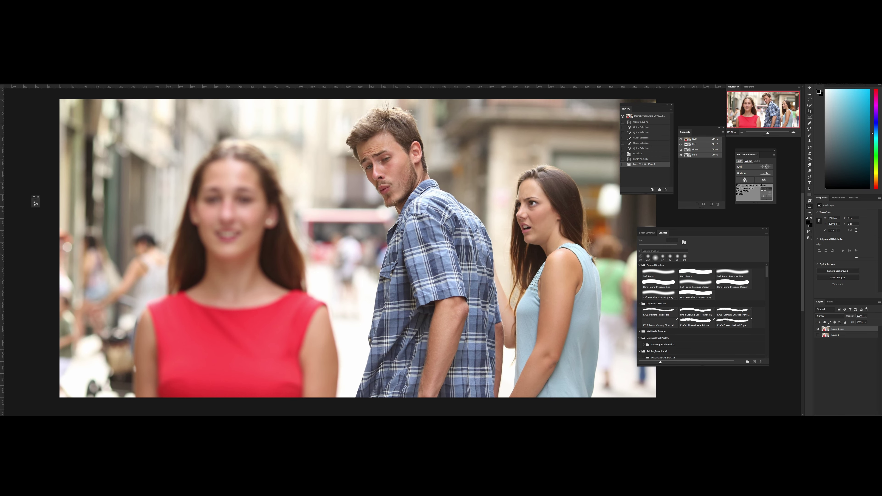
{"action": "left_click", "coordinate": [809, 105]}
{"action": "left_click_drag", "start_coordinate": [429, 387], "coordinate": [487, 391]}
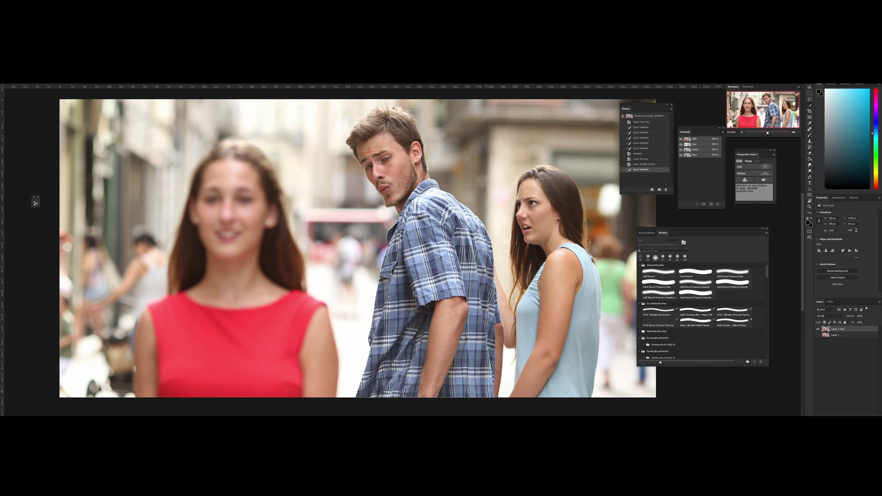
{"action": "left_click_drag", "start_coordinate": [494, 348], "coordinate": [481, 276]}
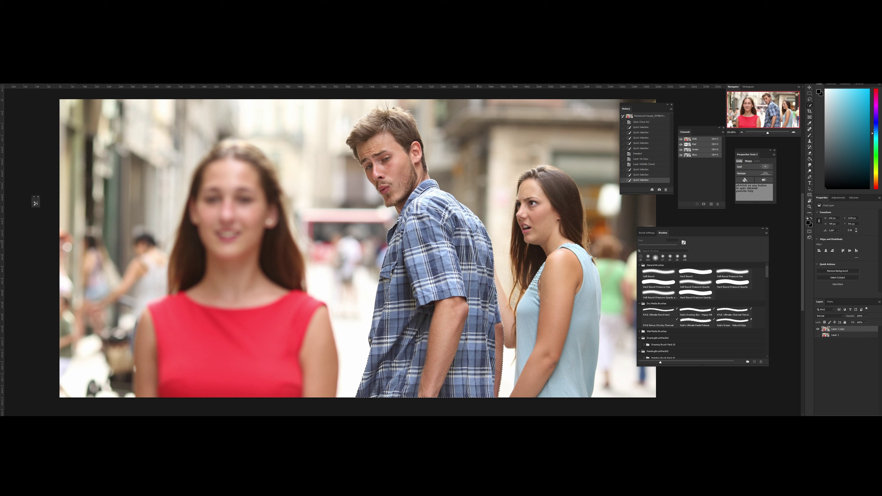
{"action": "mouse_move", "coordinate": [449, 215]}
{"action": "left_mouse_down"}
{"action": "mouse_move", "coordinate": [379, 149]}
{"action": "mouse_move", "coordinate": [370, 152]}
{"action": "mouse_move", "coordinate": [364, 133]}
{"action": "mouse_move", "coordinate": [377, 117]}
{"action": "mouse_move", "coordinate": [405, 116]}
{"action": "left_mouse_up"}
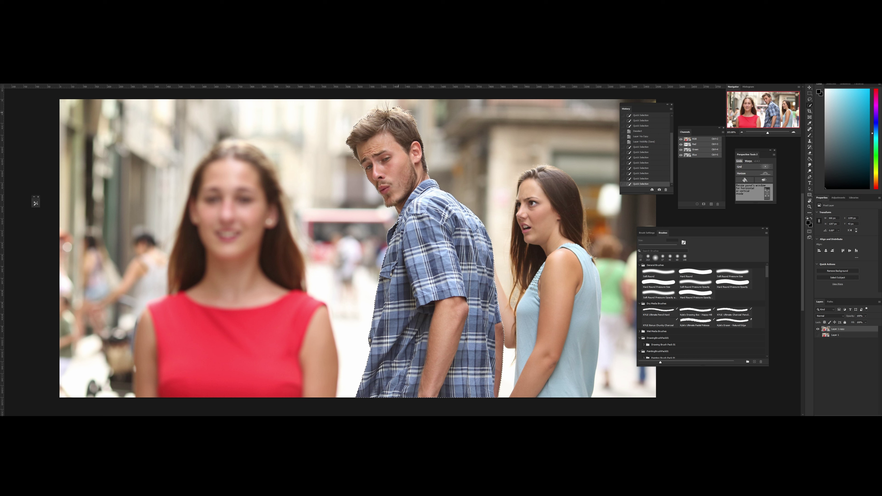
Refine the selection around the man's hair, turn it into a layer mask, and clean up and invert the mask to isolate him.
{"action": "left_click", "coordinate": [398, 113]}
{"action": "left_click", "coordinate": [399, 112]}
{"action": "left_click", "coordinate": [358, 123]}
{"action": "left_click", "coordinate": [358, 123]}
{"action": "left_click", "coordinate": [849, 416]}
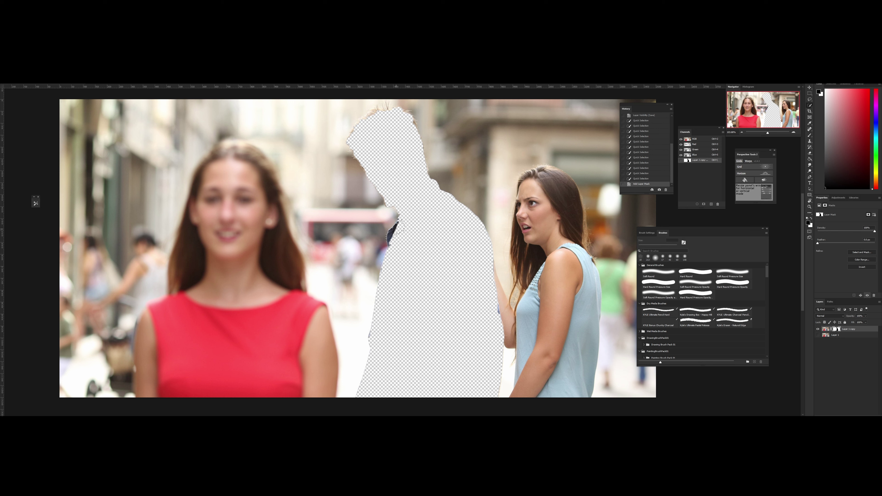
{"action": "left_click", "coordinate": [395, 231]}
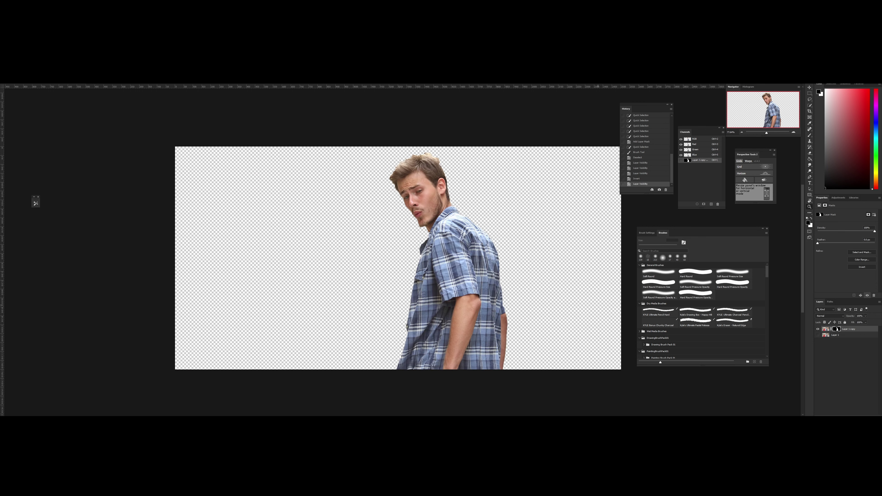
Add a new layer beneath the photo layers and fill it with white as the man's background.
{"action": "mouse_move", "coordinate": [475, 264]}
{"action": "left_mouse_down"}
{"action": "mouse_move", "coordinate": [513, 263]}
{"action": "mouse_move", "coordinate": [490, 263]}
{"action": "mouse_move", "coordinate": [493, 252]}
{"action": "mouse_move", "coordinate": [441, 252]}
{"action": "mouse_move", "coordinate": [465, 252]}
{"action": "left_mouse_up"}
{"action": "scroll", "coordinate": [477, 268], "scroll_direction": "up", "scroll_amount": 2}
{"action": "scroll", "coordinate": [477, 268], "scroll_direction": "down", "scroll_amount": 1}
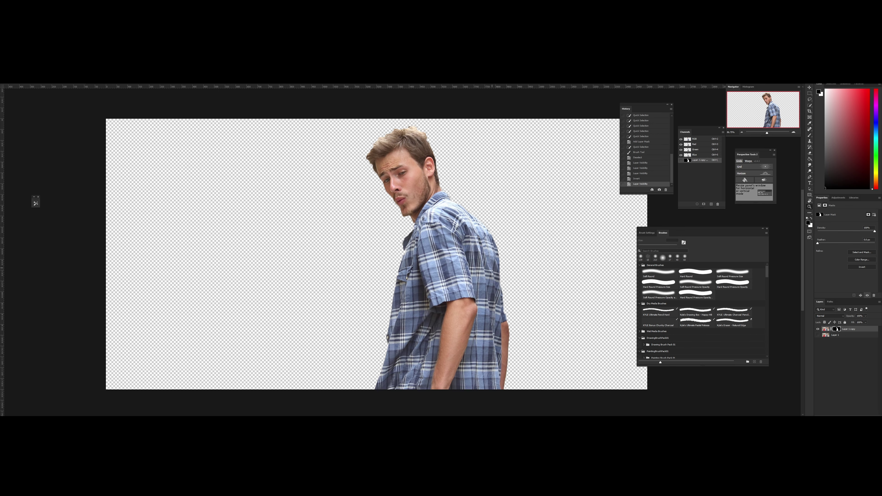
{"action": "scroll", "coordinate": [477, 269], "scroll_direction": "up", "scroll_amount": 1}
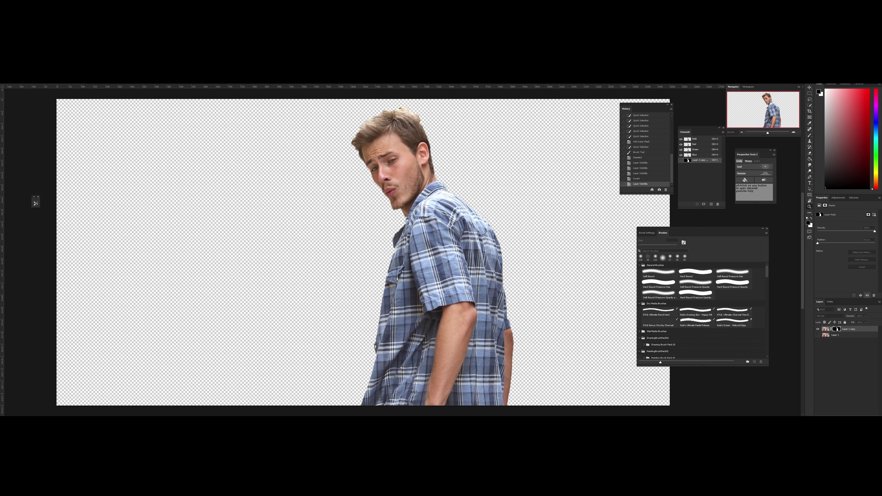
{"action": "key", "text": "ctrl+shift+alt+n"}
{"action": "left_click_drag", "start_coordinate": [847, 329], "coordinate": [848, 344]}
{"action": "key", "text": "x"}
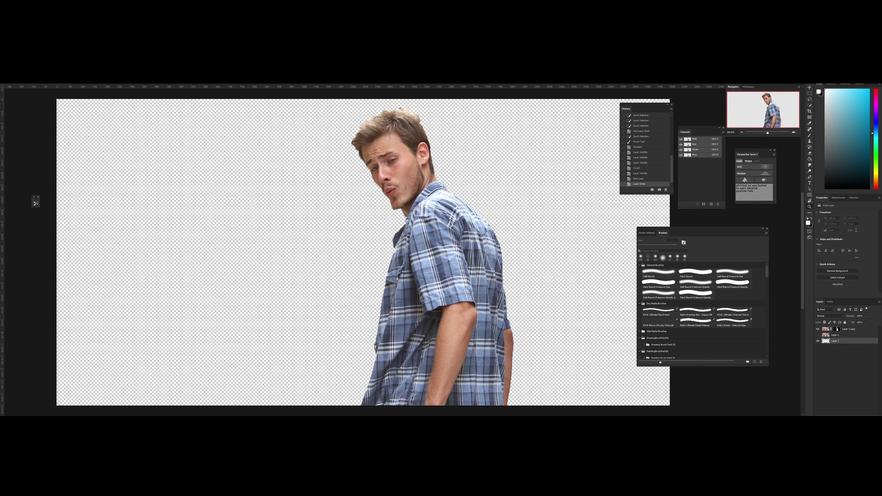
{"action": "key", "text": "g"}
{"action": "left_click", "coordinate": [573, 272]}
{"action": "left_click_drag", "start_coordinate": [555, 271], "coordinate": [515, 265]}
{"action": "key", "text": "z"}
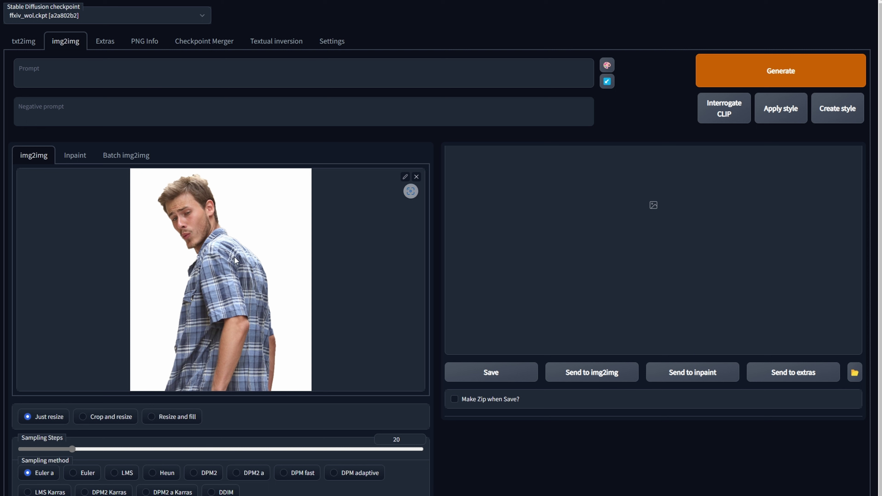
Enter the img2img prompt "a painting of ffxiv_wol_paladin looking over his left shoulder" for the cut-out man image.
{"action": "left_click", "coordinate": [240, 76]}
{"action": "type", "text": "an illustr"}
{"action": "type", "text": "a"}
{"action": "key", "text": "BackSpace"}
{"action": "key", "text": "BackSpace"}
{"action": "key", "text": "BackSpace"}
{"action": "key", "text": "BackSpace"}
{"action": "key", "text": "BackSpace"}
{"action": "type", "text": "painting of ffxiv_wol_paladin lo"}
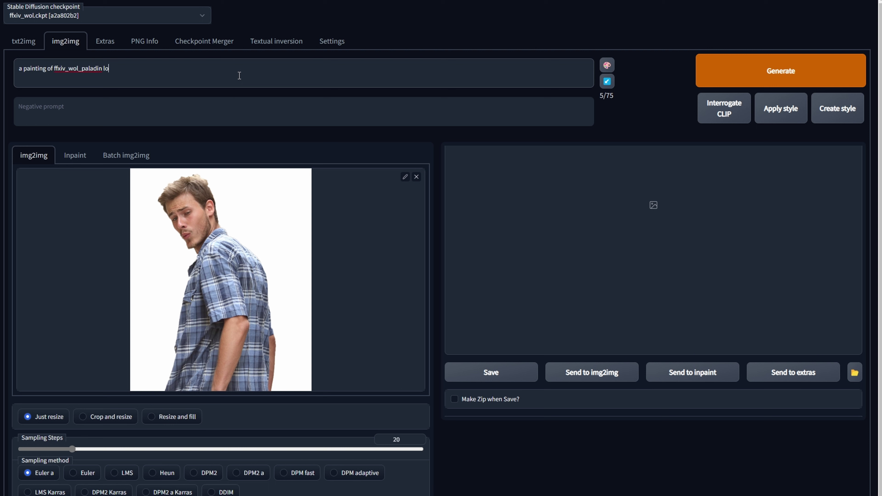
{"action": "type", "text": "oking over his left shoulder"}
Set the img2img sampling steps to 70, the sampling method to Euler, and the height to 640.
{"action": "scroll", "coordinate": [172, 323], "scroll_direction": "down", "scroll_amount": 3}
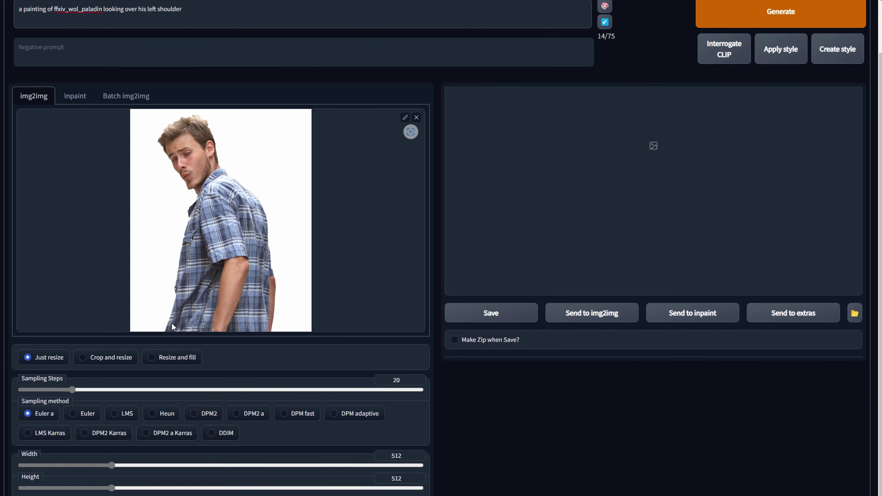
{"action": "left_click_drag", "start_coordinate": [172, 346], "coordinate": [206, 357]}
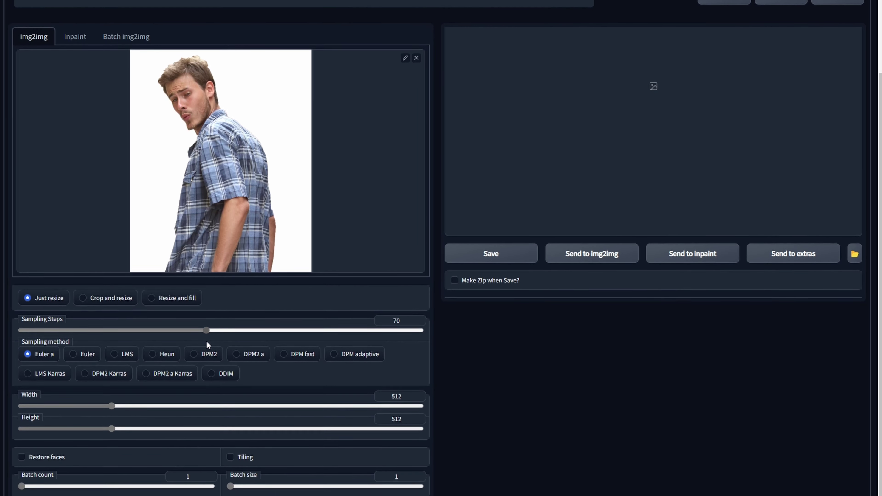
{"action": "left_click", "coordinate": [82, 376]}
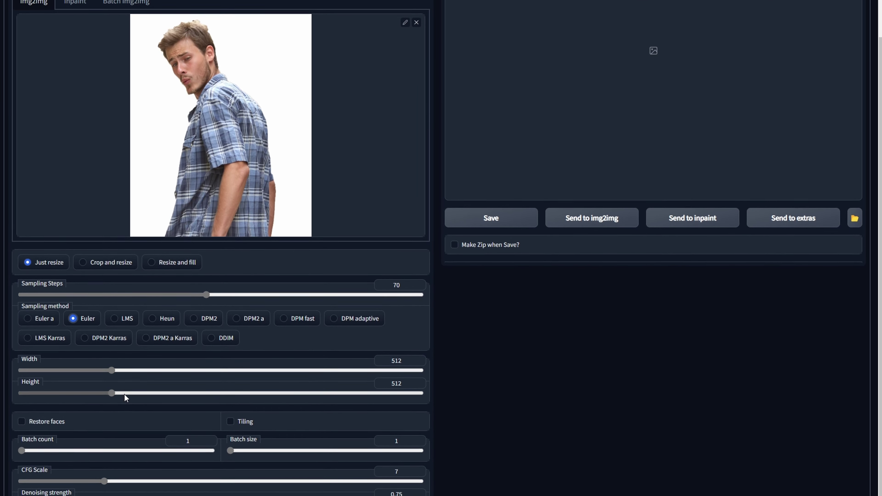
{"action": "left_click_drag", "start_coordinate": [112, 411], "coordinate": [141, 411]}
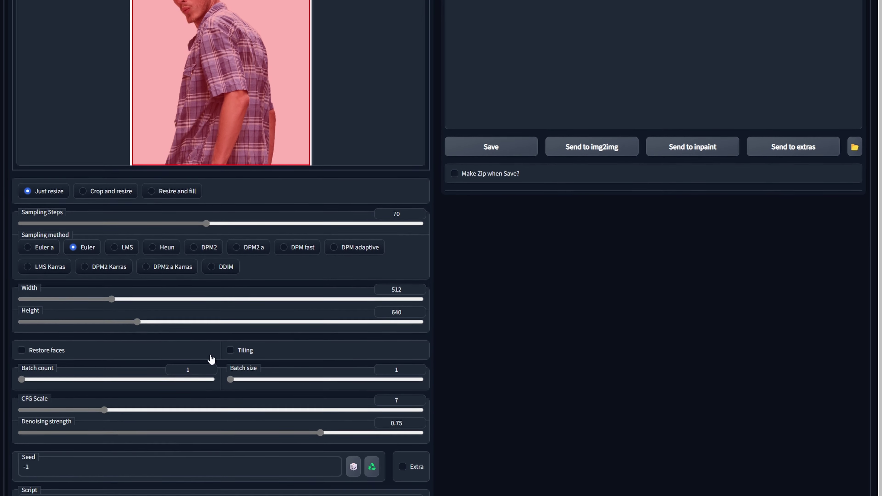
Enable Restore faces, set the CFG scale to 15.5 and the denoising strength to 0.5, and generate the image.
{"action": "left_click", "coordinate": [45, 326]}
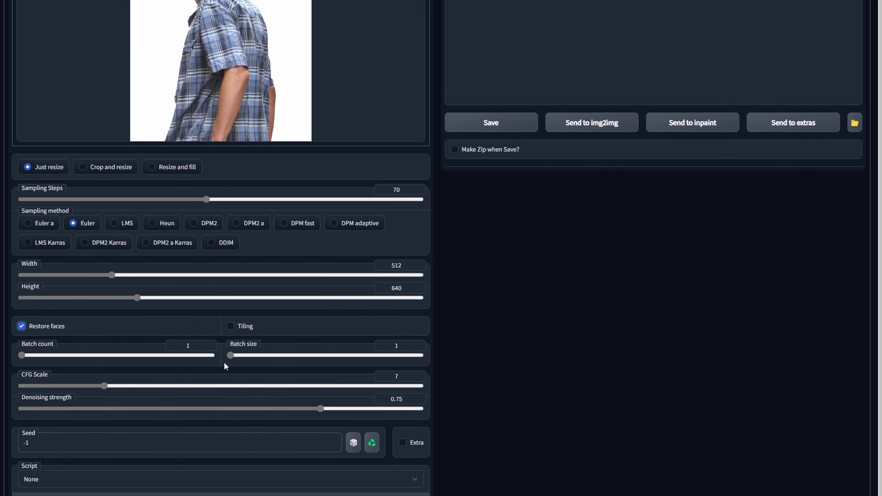
{"action": "left_click_drag", "start_coordinate": [105, 383], "coordinate": [220, 441]}
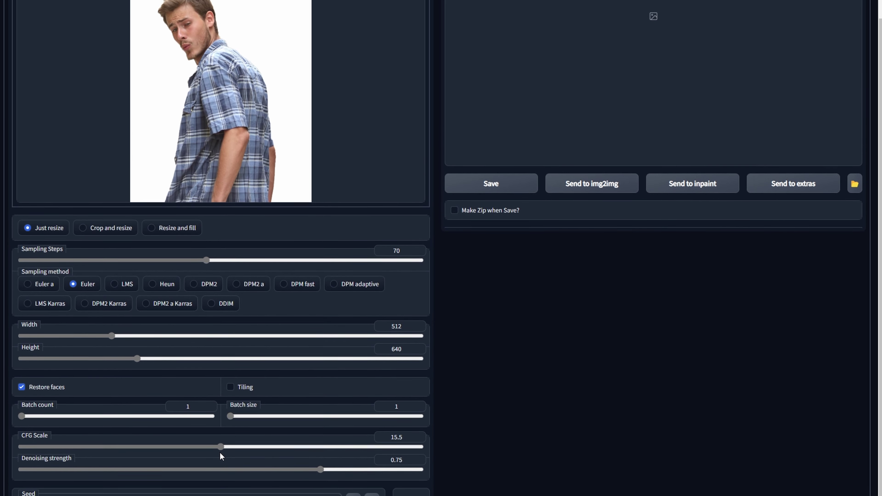
{"action": "left_click_drag", "start_coordinate": [319, 484], "coordinate": [213, 485]}
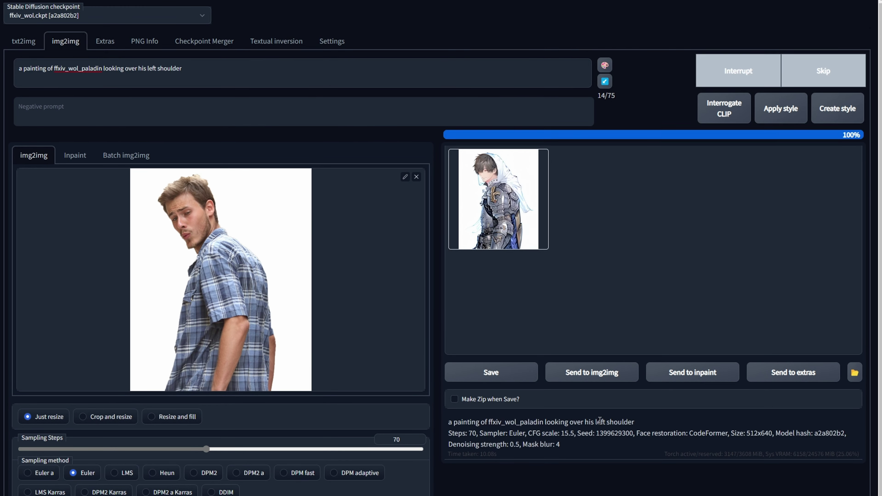
View the generated paladin painting enlarged, close the preview, and start another generation.
{"action": "left_click", "coordinate": [507, 213]}
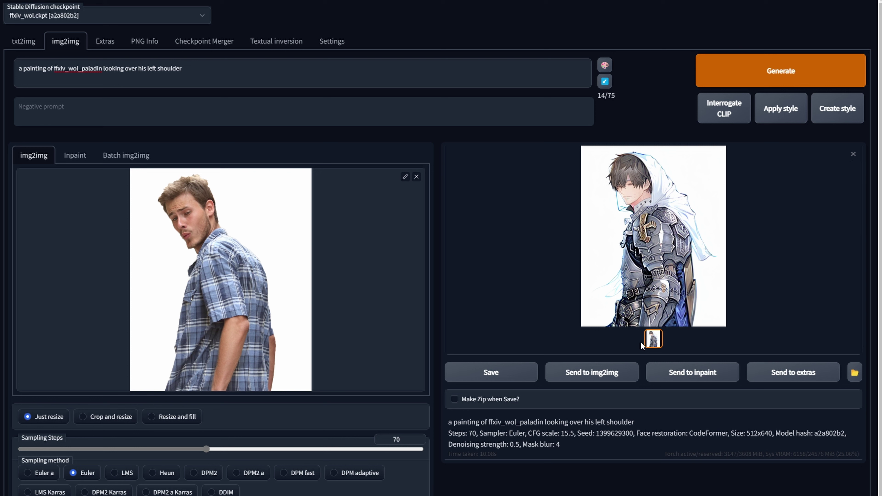
{"action": "left_click", "coordinate": [667, 269]}
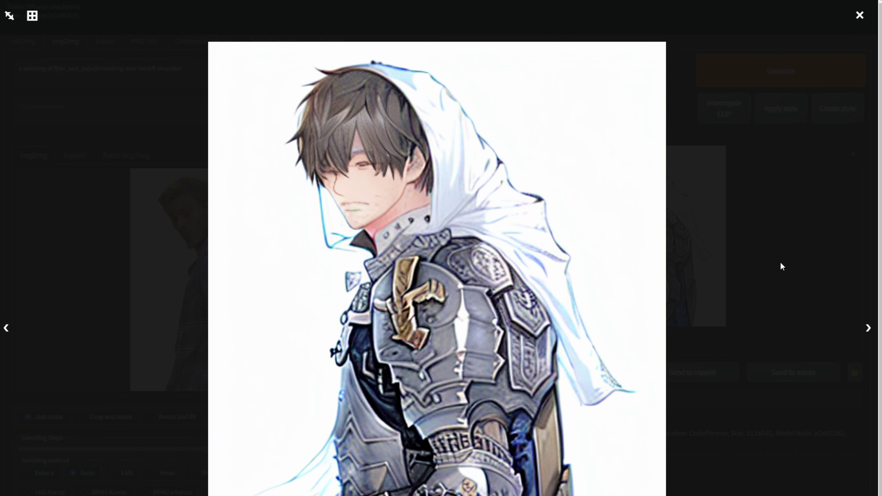
{"action": "left_click", "coordinate": [775, 237]}
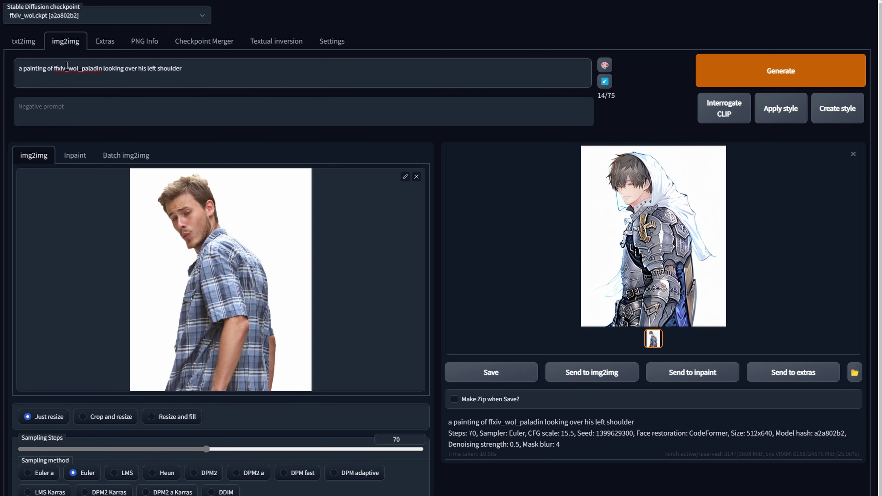
{"action": "left_click", "coordinate": [742, 78]}
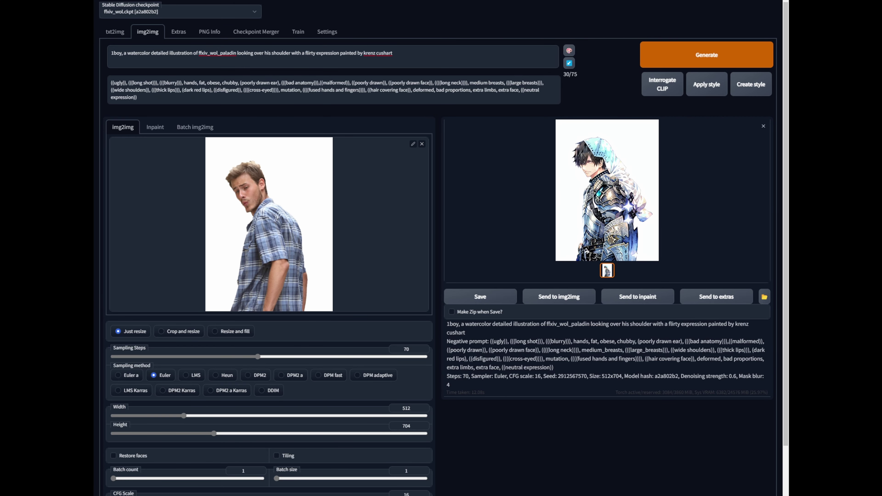
Examine the watercolor paladin result enlarged, along with its prompt, particularly the "1boy" tag, and its generation settings.
{"action": "left_click", "coordinate": [621, 189]}
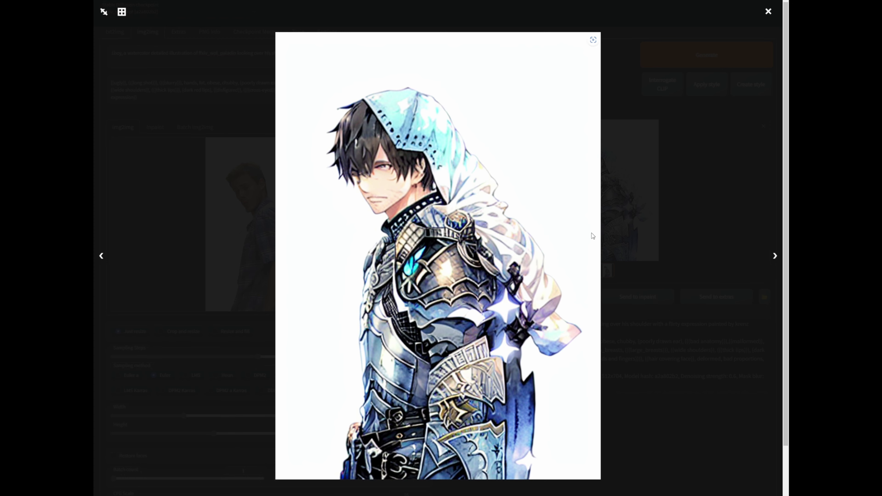
{"action": "left_click", "coordinate": [672, 191]}
{"action": "scroll", "coordinate": [365, 324], "scroll_direction": "down", "scroll_amount": 3}
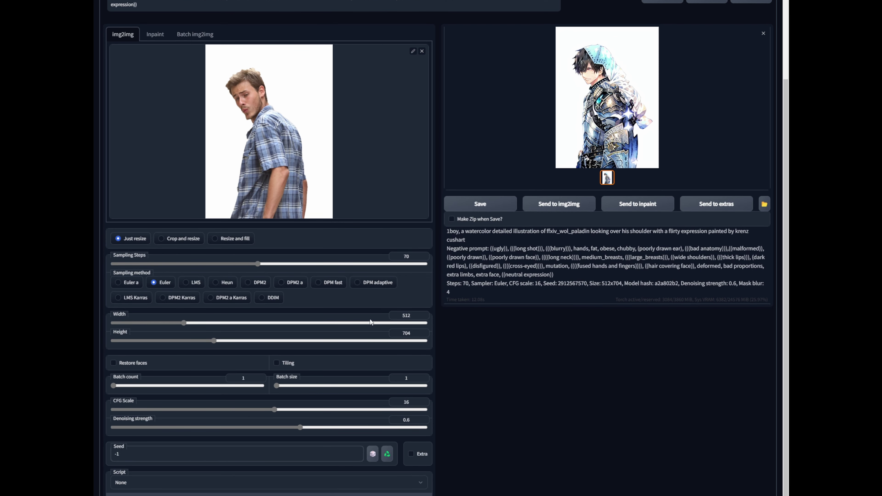
{"action": "scroll", "coordinate": [603, 320], "scroll_direction": "up", "scroll_amount": 3}
{"action": "scroll", "coordinate": [171, 447], "scroll_direction": "down", "scroll_amount": 3}
{"action": "scroll", "coordinate": [614, 307], "scroll_direction": "up", "scroll_amount": 3}
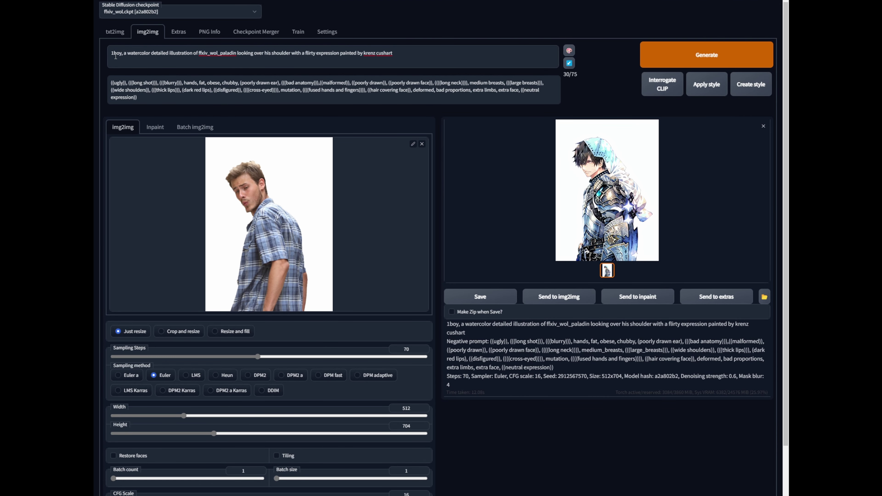
{"action": "left_click", "coordinate": [122, 52]}
{"action": "left_click_drag", "start_coordinate": [122, 52], "coordinate": [114, 53]}
{"action": "left_click", "coordinate": [119, 53]}
{"action": "left_click", "coordinate": [633, 223]}
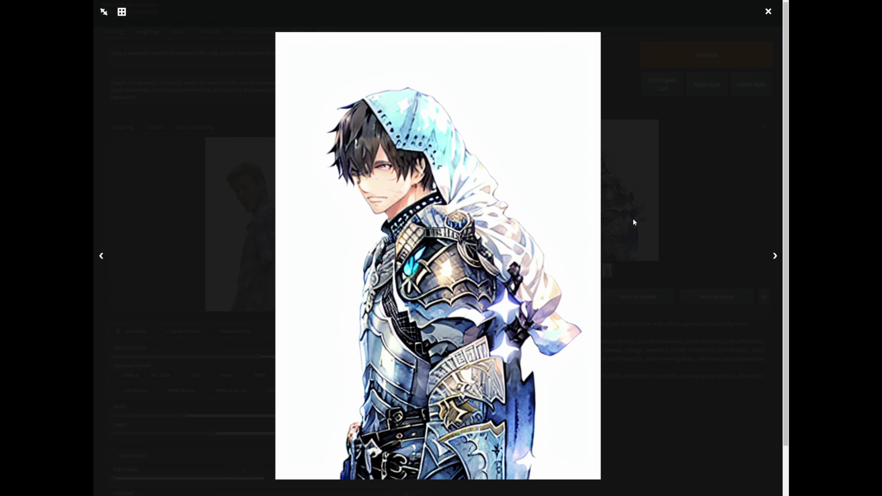
Examine the watercolor paladin result enlarged, close the preview, and highlight the seed value in its generation details.
{"action": "left_click", "coordinate": [669, 193]}
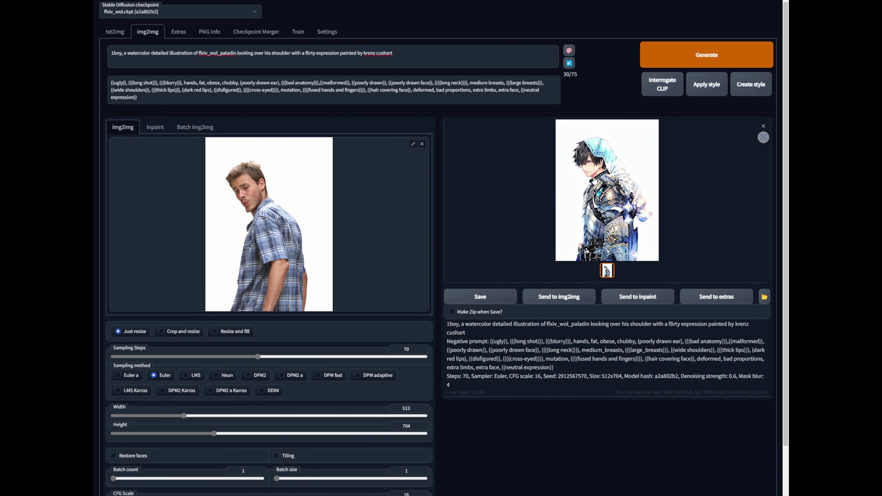
{"action": "left_click", "coordinate": [622, 180]}
{"action": "left_click", "coordinate": [657, 207]}
{"action": "scroll", "coordinate": [610, 379], "scroll_direction": "down", "scroll_amount": 2}
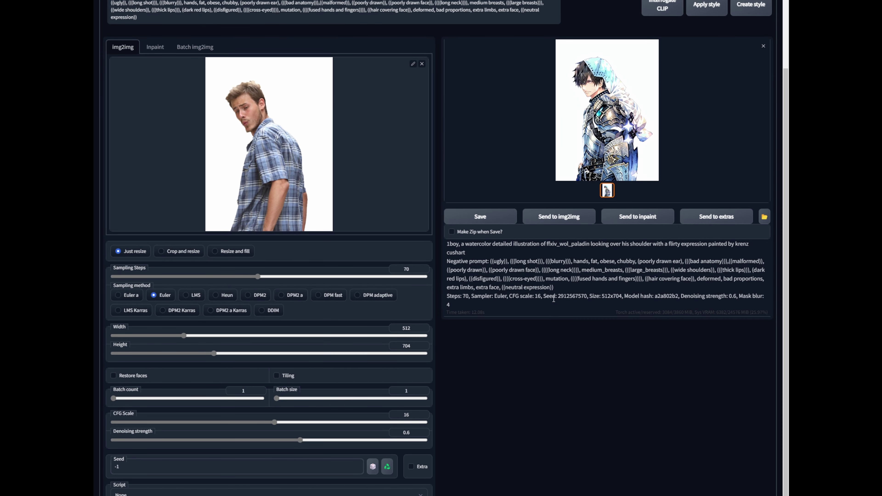
{"action": "left_click_drag", "start_coordinate": [558, 298], "coordinate": [586, 297]}
Send the paladin result to Extras, return to img2img, and raise the output height.
{"action": "left_click", "coordinate": [715, 222]}
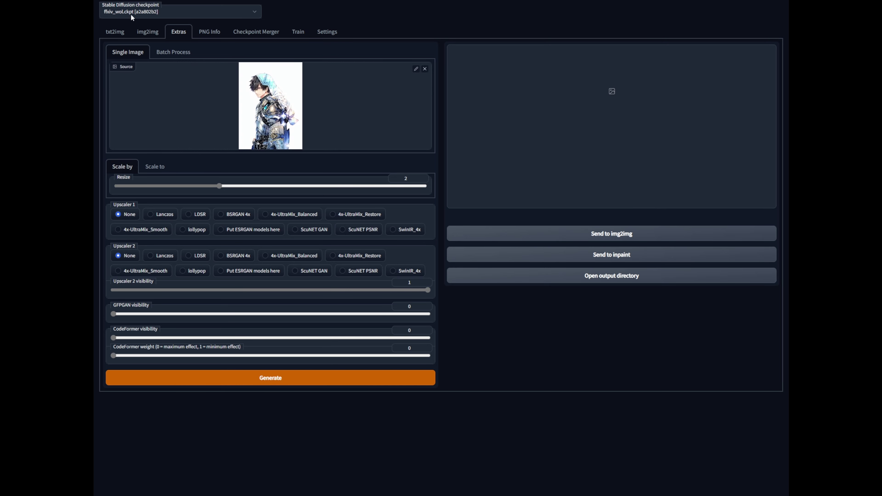
{"action": "left_click", "coordinate": [145, 31]}
{"action": "scroll", "coordinate": [296, 355], "scroll_direction": "down", "scroll_amount": 3}
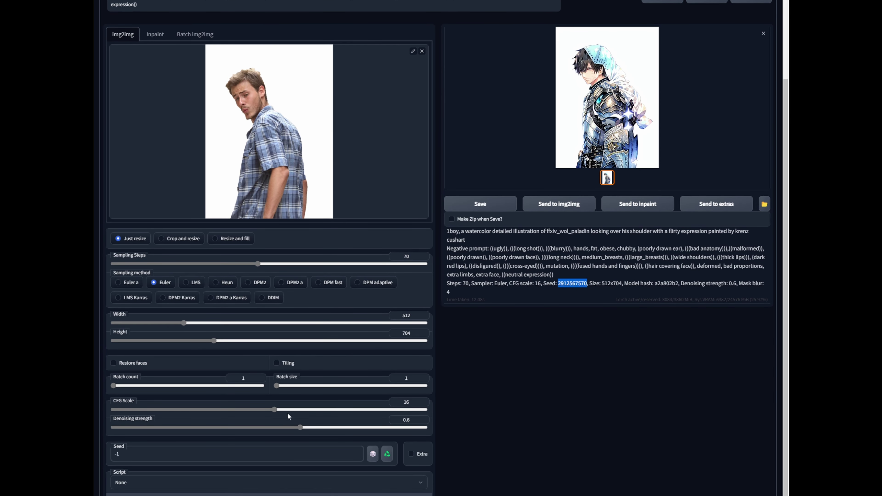
{"action": "left_click_drag", "start_coordinate": [213, 341], "coordinate": [339, 341]}
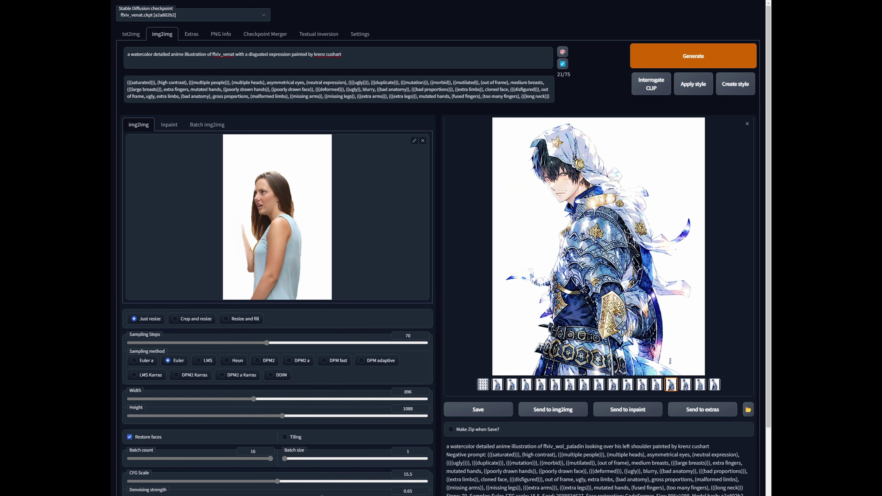
Set the batch count to 1, generate the ffxiv_venat watercolor image with a disgusted expression, and view the result.
{"action": "scroll", "coordinate": [418, 150], "scroll_direction": "down", "scroll_amount": 3}
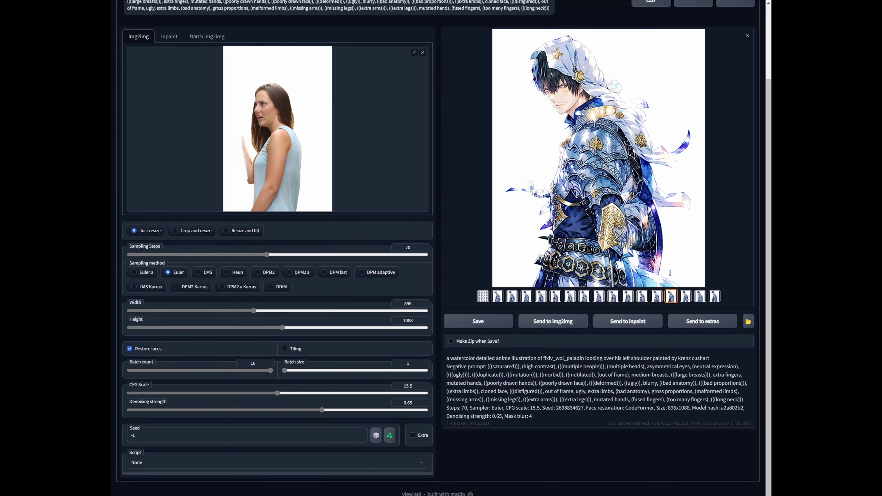
{"action": "left_click_drag", "start_coordinate": [270, 370], "coordinate": [120, 367]}
{"action": "scroll", "coordinate": [409, 288], "scroll_direction": "up", "scroll_amount": 3}
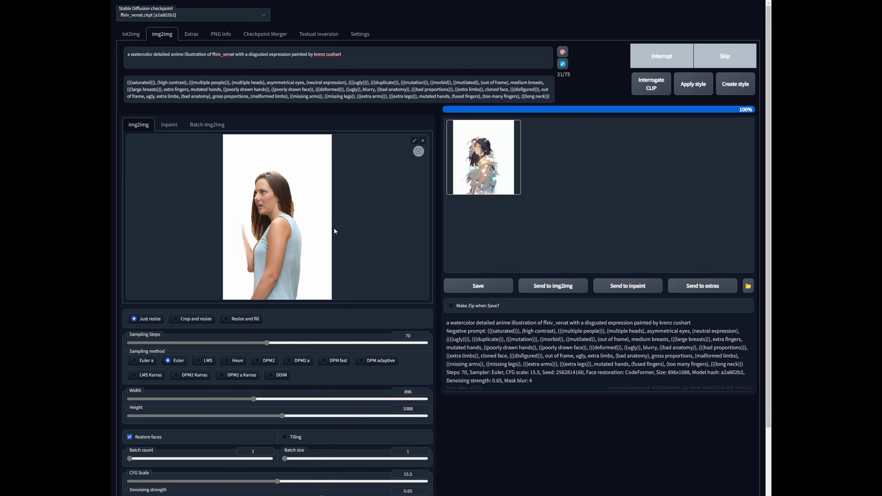
{"action": "left_click", "coordinate": [483, 157]}
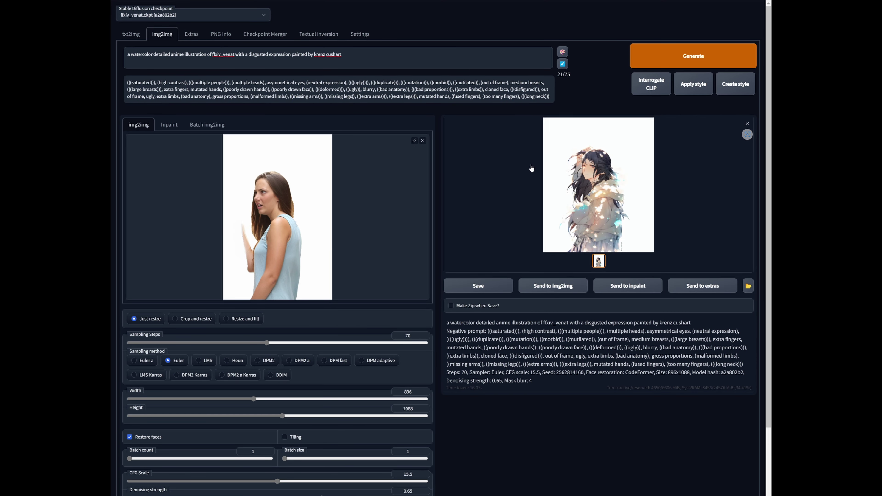
{"action": "left_click", "coordinate": [611, 193]}
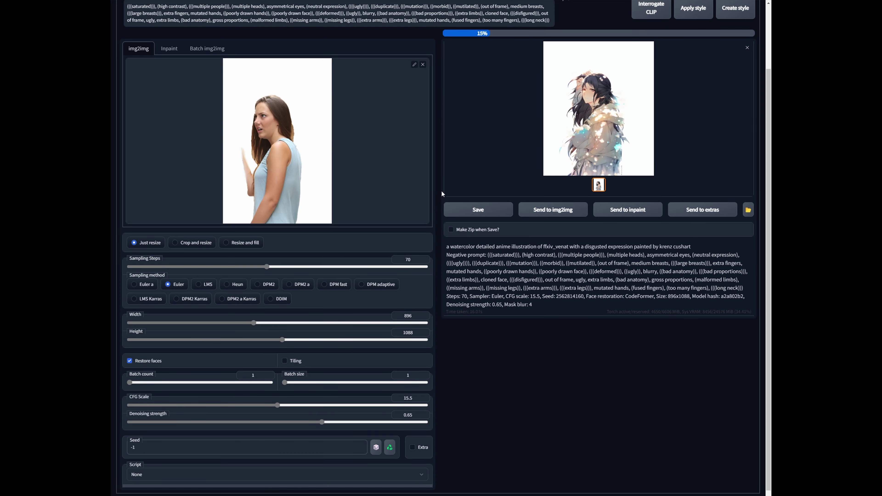
View the second Venat result enlarged, close the preview, and start another generation.
{"action": "scroll", "coordinate": [589, 169], "scroll_direction": "up", "scroll_amount": 3}
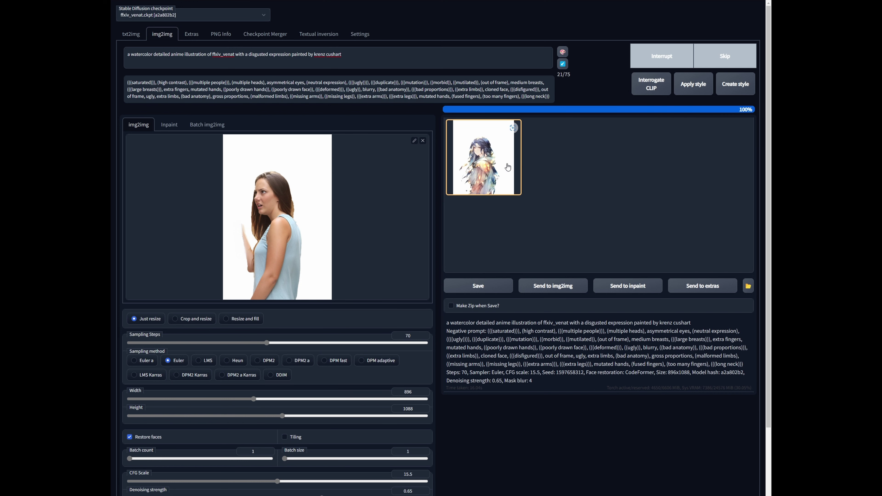
{"action": "left_click", "coordinate": [596, 194]}
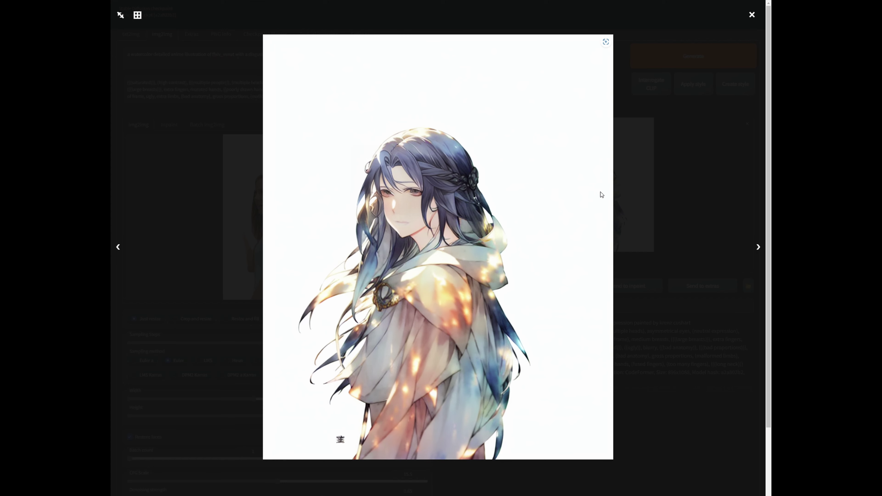
{"action": "left_click", "coordinate": [679, 205]}
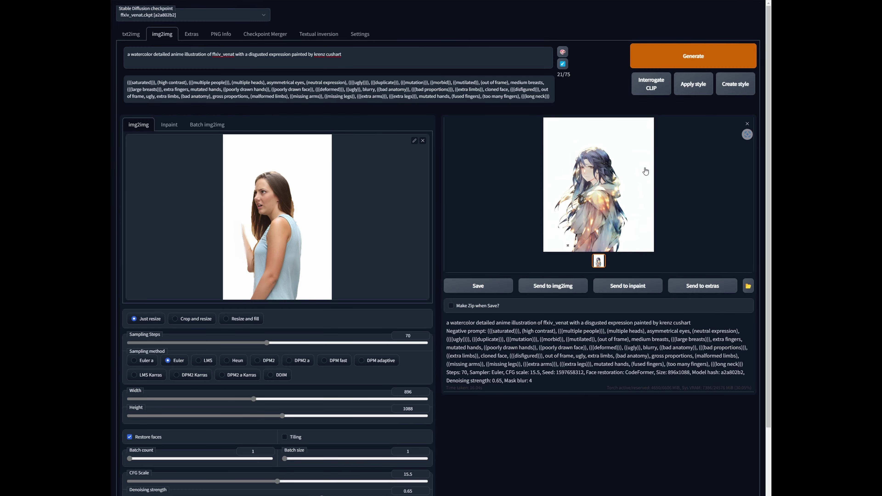
{"action": "key", "text": "ctrl+Return"}
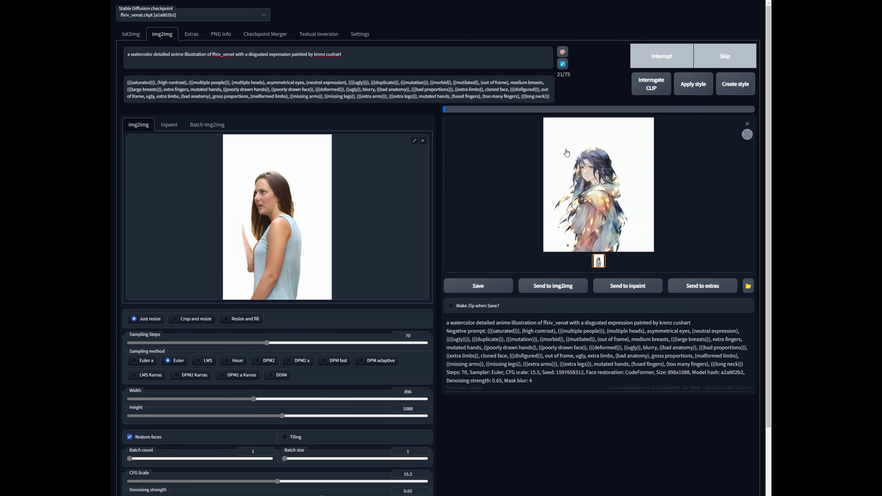
Copy the Venat prompt from img2img into the txt2img prompt.
{"action": "left_click", "coordinate": [132, 36]}
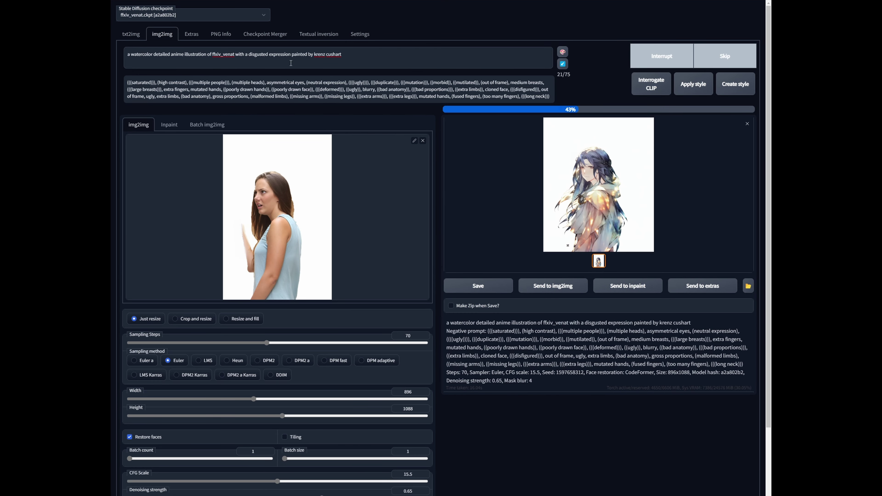
{"action": "left_click_drag", "start_coordinate": [361, 57], "coordinate": [125, 55]}
{"action": "key", "text": "ctrl+c"}
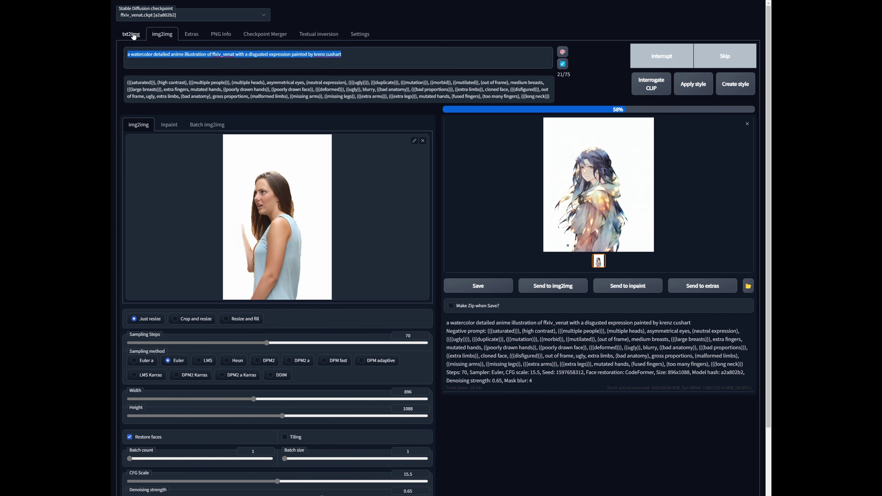
{"action": "left_click", "coordinate": [132, 34]}
{"action": "key", "text": "ctrl+v"}
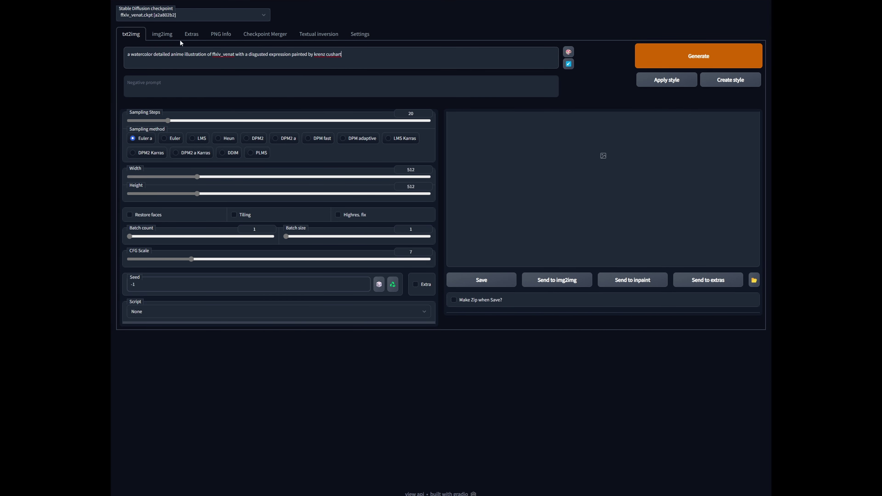
Compare the enlarged img2img Venat result with a txt2img image made from the same prompt.
{"action": "left_click", "coordinate": [162, 34]}
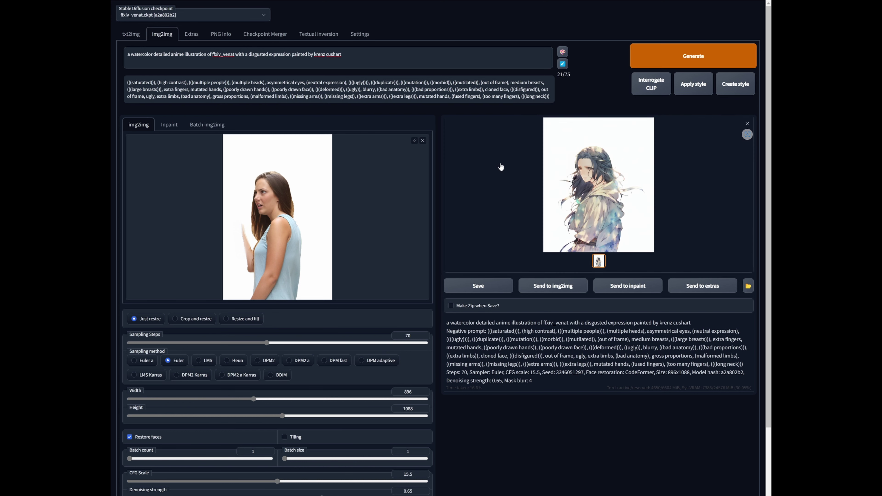
{"action": "left_click", "coordinate": [595, 193]}
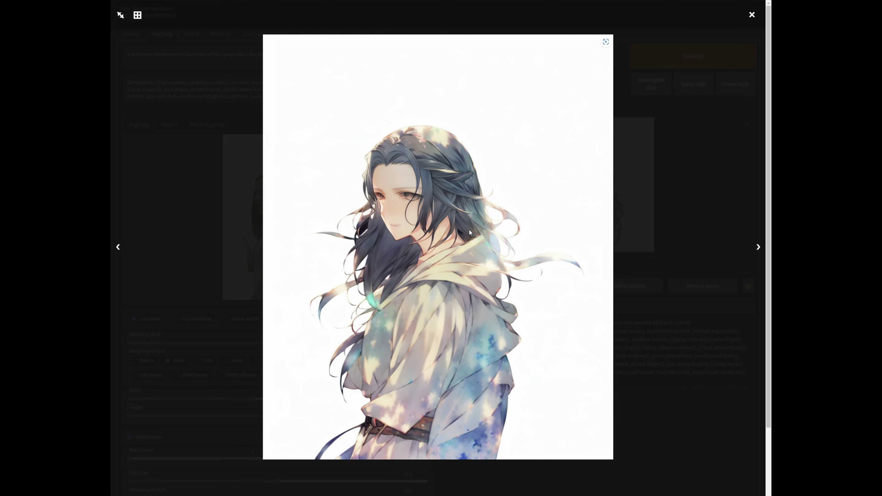
{"action": "left_click", "coordinate": [670, 180]}
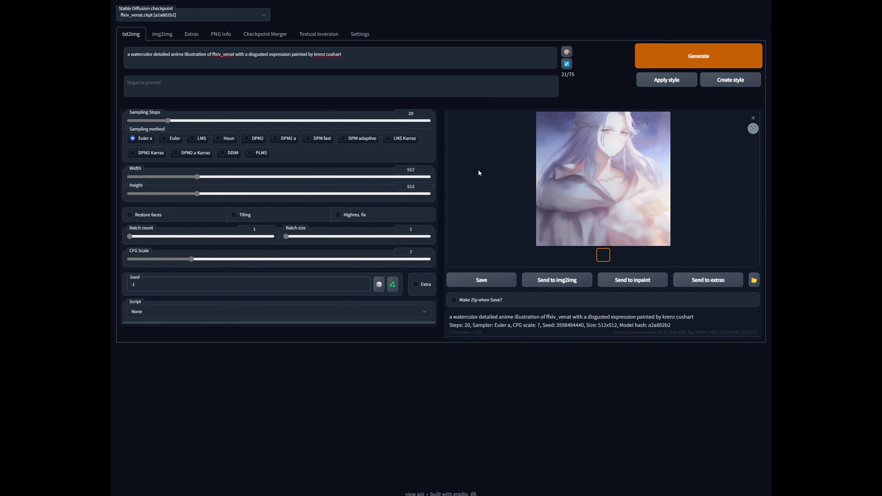
{"action": "left_click", "coordinate": [171, 37]}
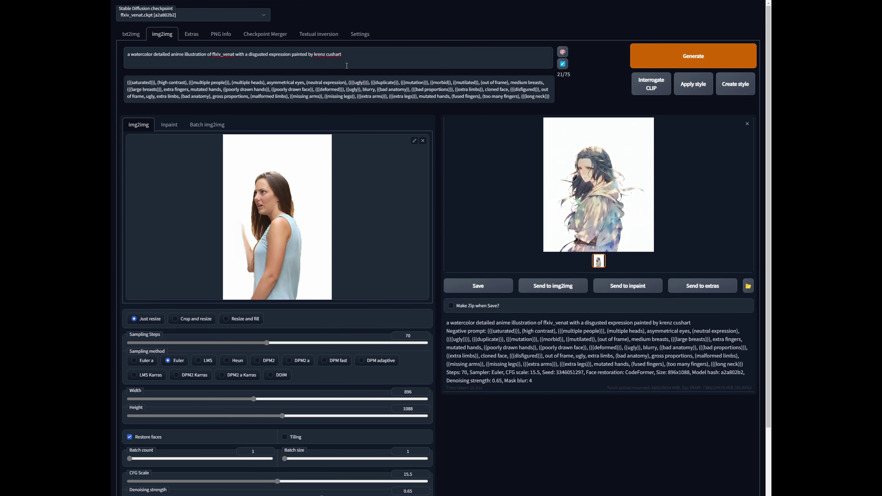
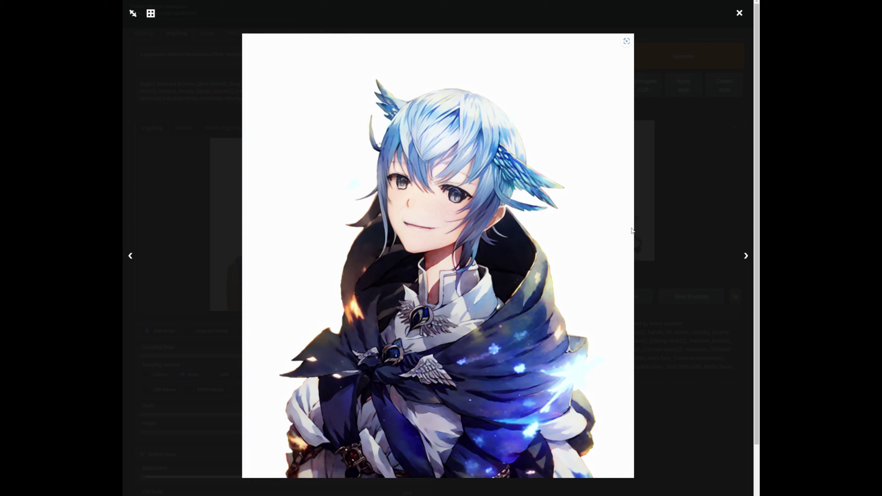
Send the smug Meteion result to Extras and upscale it 4x with the lollypop upscaler.
{"action": "left_click", "coordinate": [671, 222]}
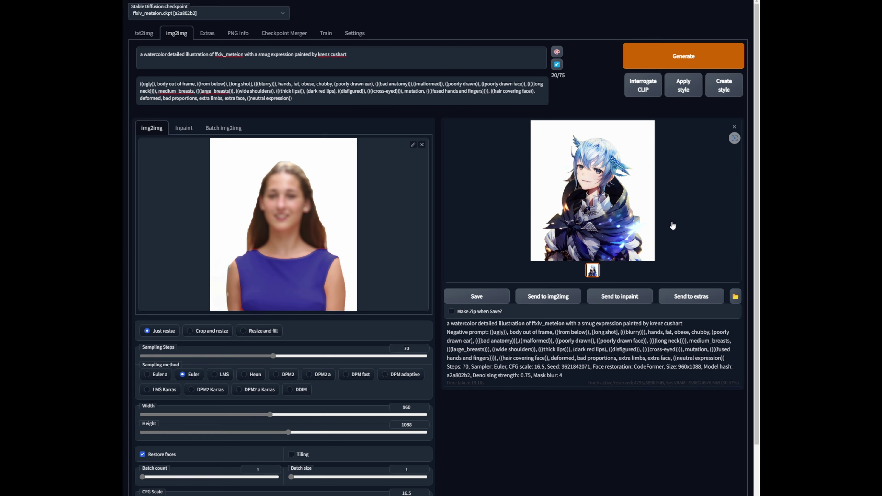
{"action": "left_click", "coordinate": [699, 301]}
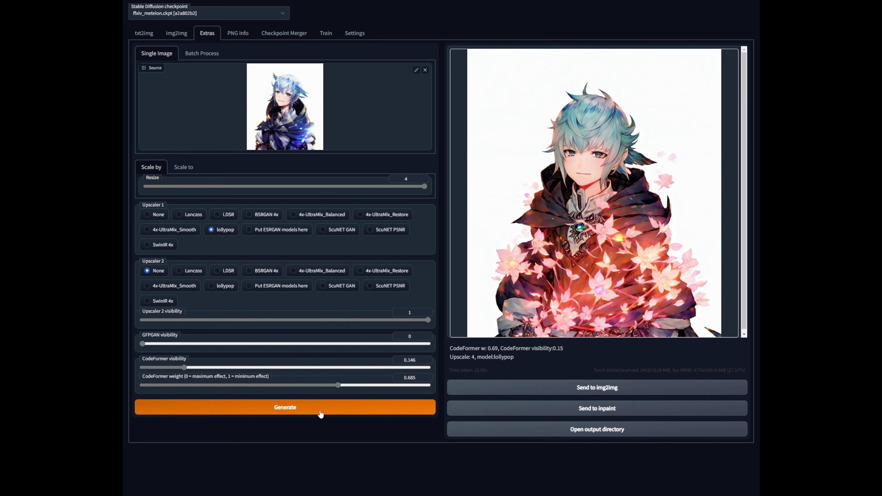
{"action": "left_click", "coordinate": [321, 409]}
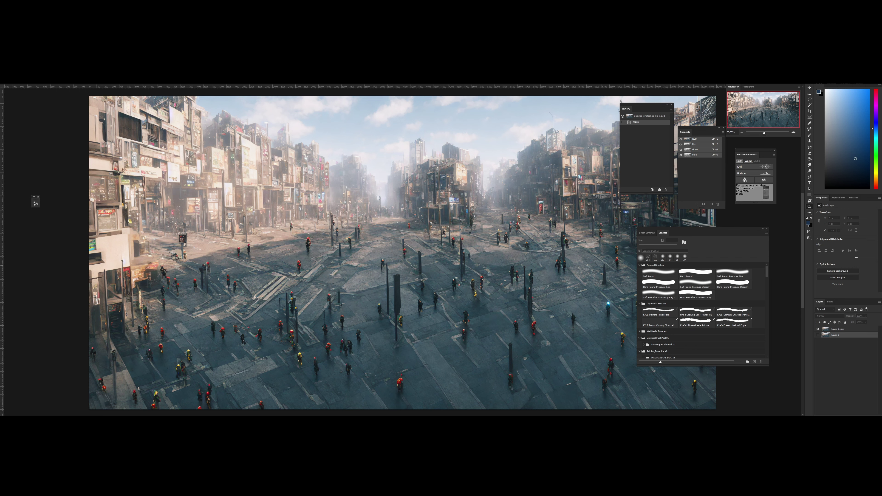
In Photoshop, examine the city crossing background on Layer 0 copy, including its buildings, hazy streets and scattered pedestrians.
{"action": "left_click_drag", "start_coordinate": [448, 266], "coordinate": [357, 254]}
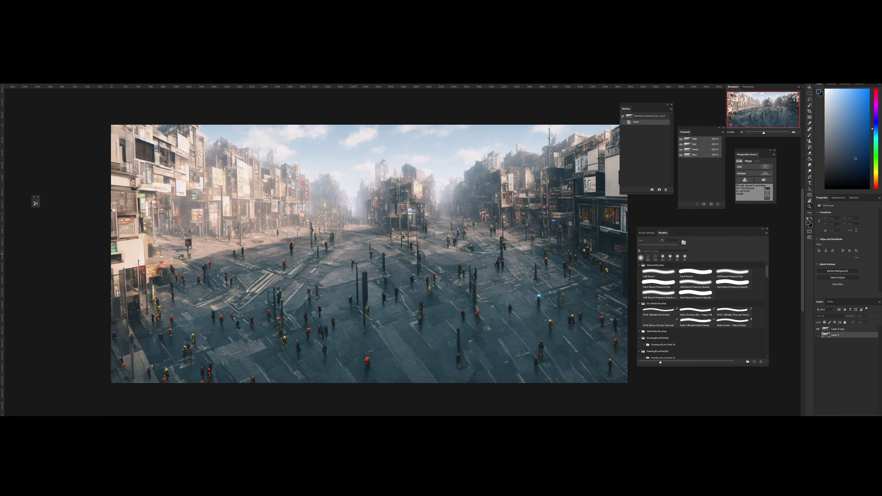
{"action": "left_click_drag", "start_coordinate": [349, 225], "coordinate": [367, 225]}
{"action": "scroll", "coordinate": [364, 245], "scroll_direction": "down", "scroll_amount": 2}
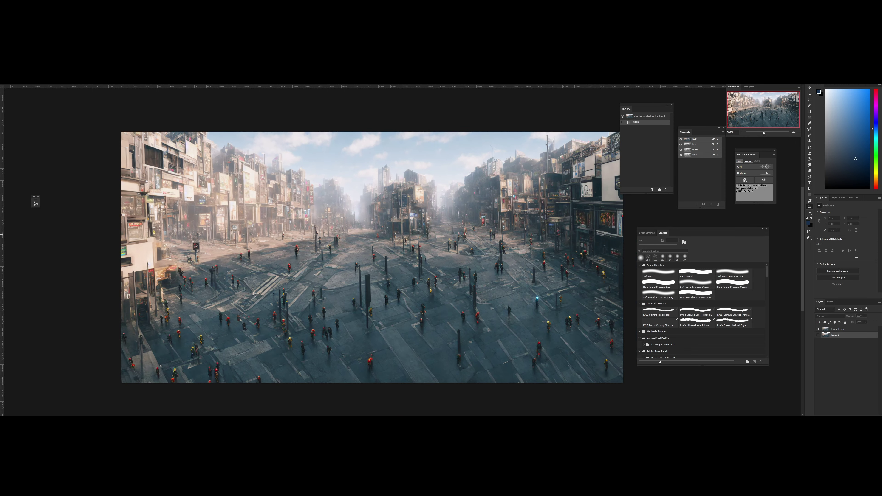
{"action": "mouse_move", "coordinate": [388, 256]}
{"action": "left_mouse_down"}
{"action": "mouse_move", "coordinate": [436, 256]}
{"action": "mouse_move", "coordinate": [393, 256]}
{"action": "left_mouse_up"}
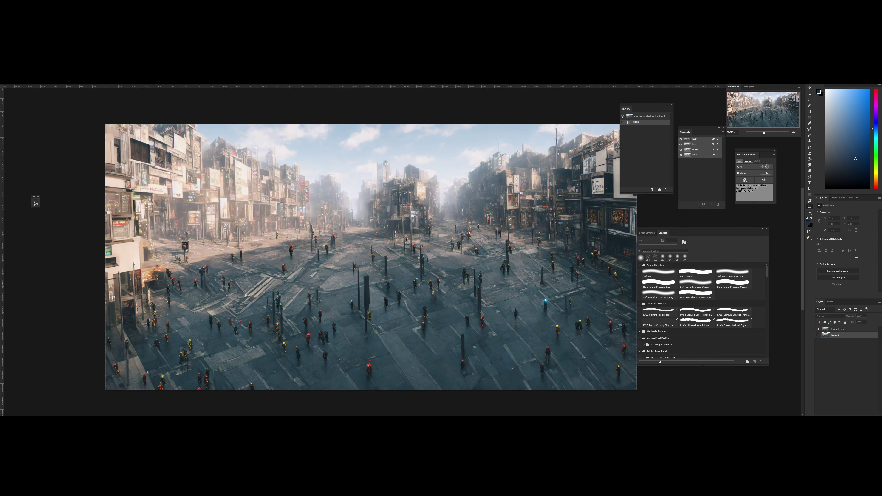
{"action": "scroll", "coordinate": [372, 240], "scroll_direction": "up", "scroll_amount": 2}
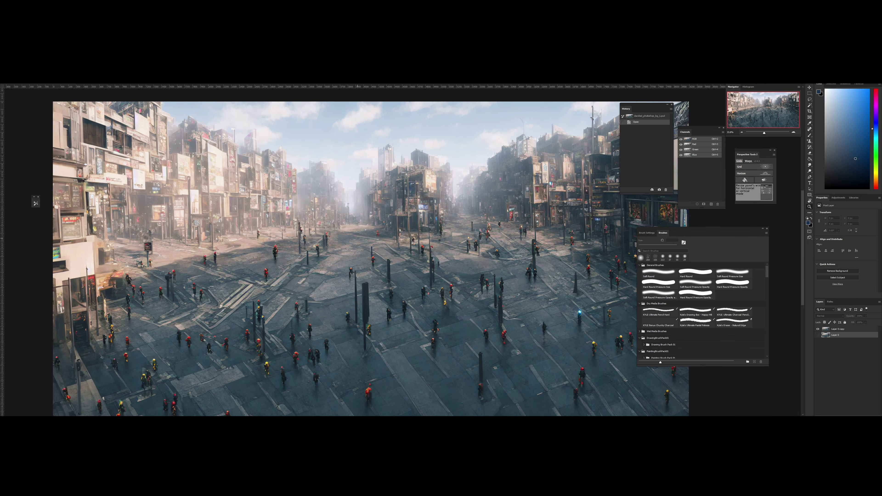
{"action": "left_click", "coordinate": [837, 329]}
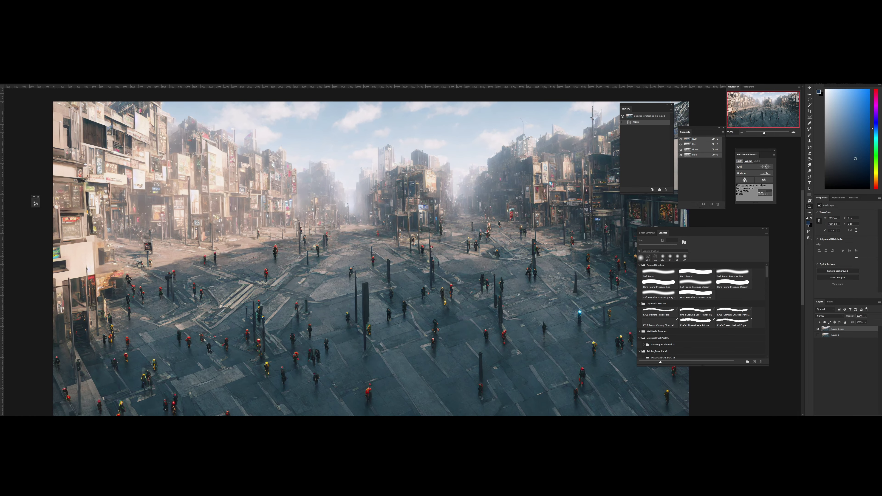
{"action": "left_click_drag", "start_coordinate": [513, 207], "coordinate": [468, 203]}
{"action": "left_click_drag", "start_coordinate": [409, 208], "coordinate": [460, 205]}
{"action": "left_click_drag", "start_coordinate": [459, 206], "coordinate": [525, 212]}
{"action": "left_click_drag", "start_coordinate": [401, 233], "coordinate": [331, 207]}
{"action": "left_click_drag", "start_coordinate": [149, 191], "coordinate": [479, 235]}
{"action": "left_click_drag", "start_coordinate": [410, 240], "coordinate": [207, 215]}
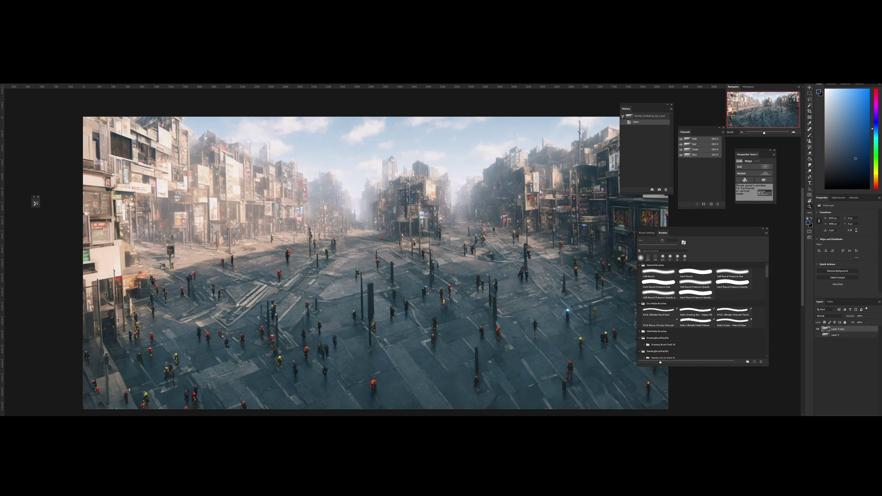
Try to crop the city background to a small wide section around the hazy street in the distance.
{"action": "key", "text": "c"}
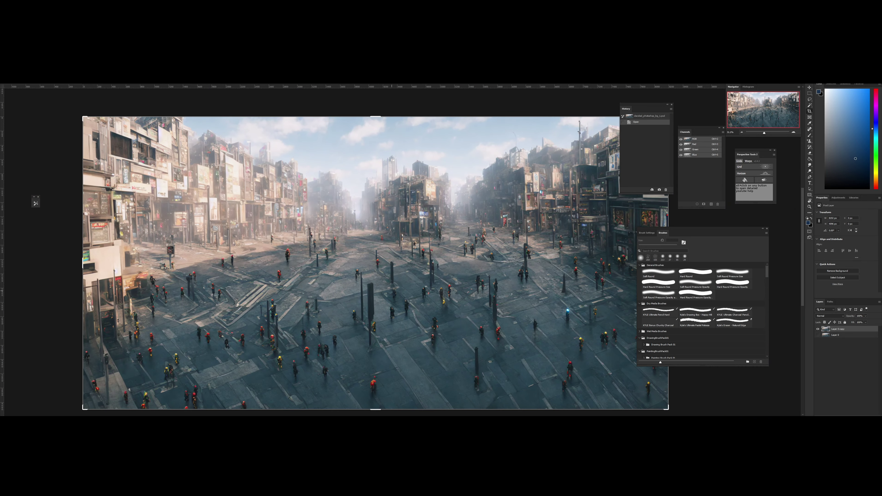
{"action": "left_click_drag", "start_coordinate": [374, 409], "coordinate": [375, 345]}
{"action": "left_click_drag", "start_coordinate": [84, 263], "coordinate": [274, 263]}
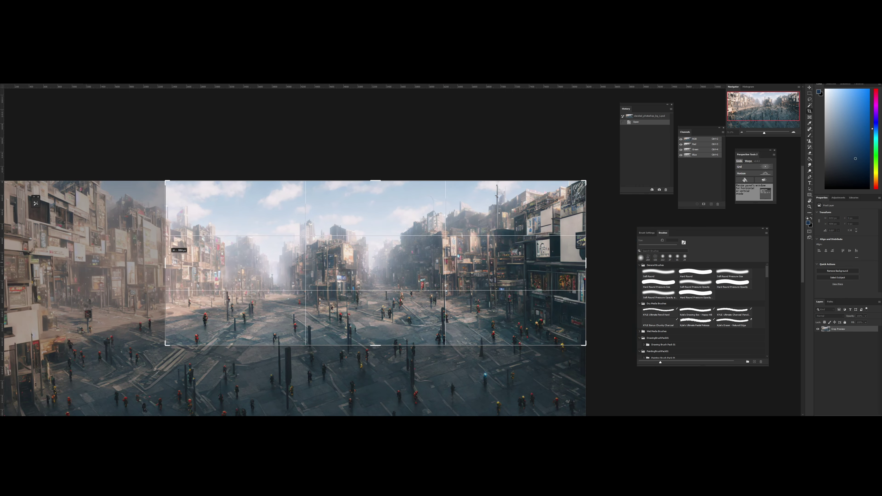
{"action": "left_click_drag", "start_coordinate": [572, 264], "coordinate": [454, 262]}
{"action": "left_click_drag", "start_coordinate": [377, 183], "coordinate": [373, 213]}
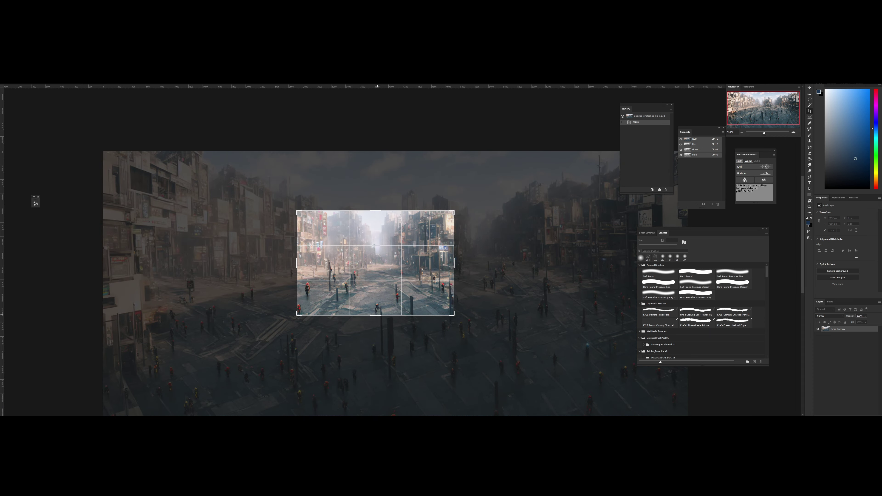
{"action": "left_click_drag", "start_coordinate": [377, 314], "coordinate": [378, 295]}
{"action": "left_click_drag", "start_coordinate": [395, 265], "coordinate": [390, 251]}
{"action": "left_click_drag", "start_coordinate": [298, 263], "coordinate": [312, 257]}
{"action": "left_click_drag", "start_coordinate": [438, 262], "coordinate": [421, 262]}
{"action": "left_click_drag", "start_coordinate": [374, 230], "coordinate": [382, 268]}
{"action": "key", "text": "Return"}
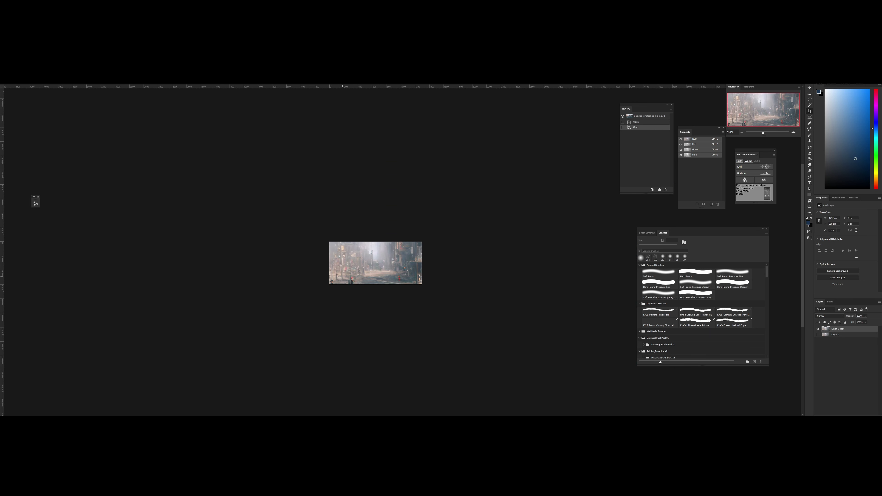
Undo the crop of the city background.
{"action": "left_click_drag", "start_coordinate": [356, 245], "coordinate": [375, 245]}
{"action": "left_click_drag", "start_coordinate": [501, 245], "coordinate": [499, 245]}
{"action": "key", "text": "ctrl+z"}
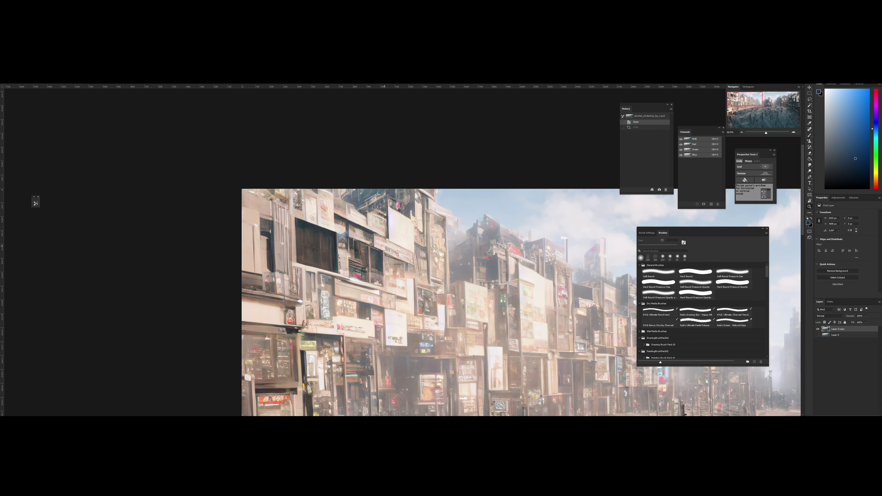
Redo the undone crop of the city background around the hazy distant street.
{"action": "left_click_drag", "start_coordinate": [616, 340], "coordinate": [352, 239]}
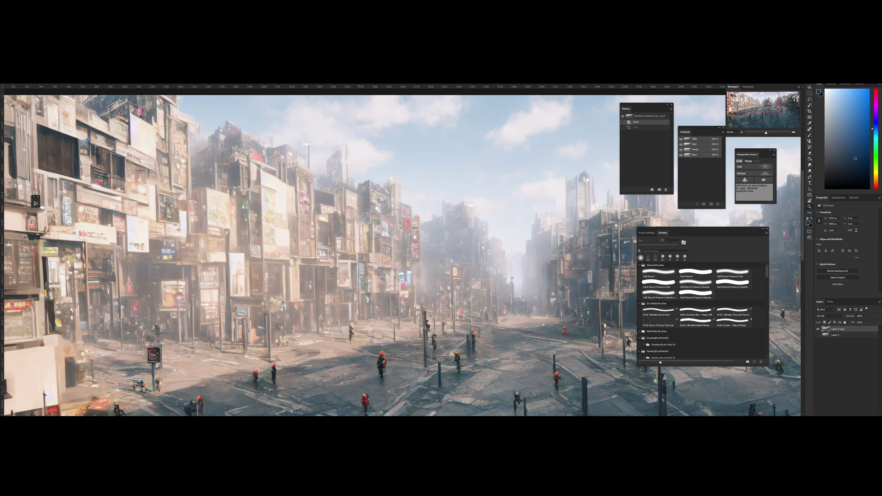
{"action": "key", "text": "ctrl+shift+z"}
{"action": "left_click_drag", "start_coordinate": [76, 139], "coordinate": [350, 215]}
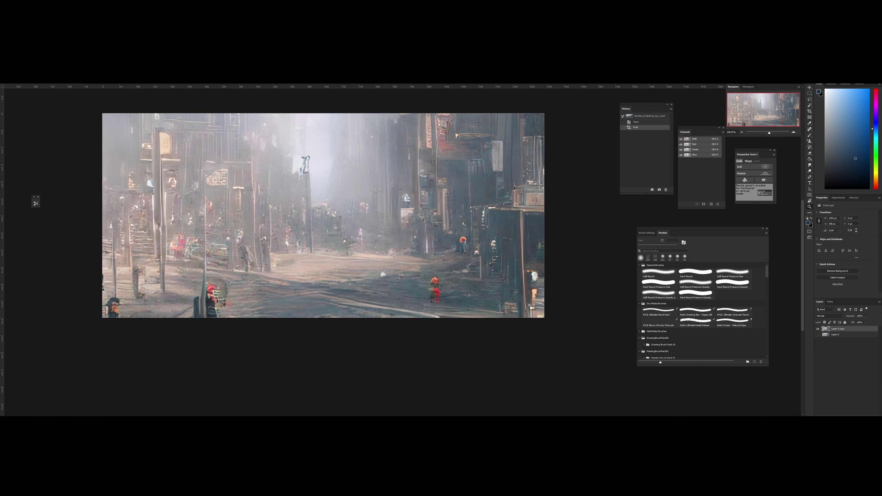
Try to crop the street image further along its left and upper edges, and undo that crop.
{"action": "key", "text": "c"}
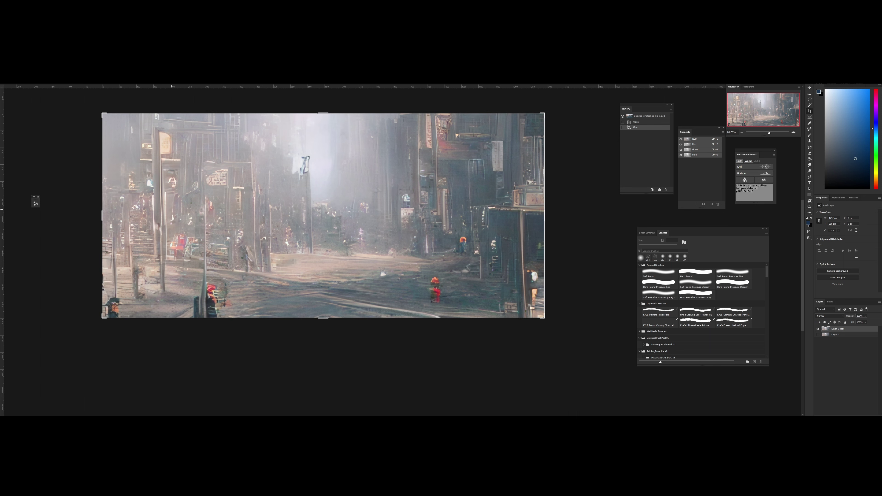
{"action": "left_click_drag", "start_coordinate": [101, 218], "coordinate": [145, 218]}
{"action": "left_click_drag", "start_coordinate": [325, 113], "coordinate": [324, 127]}
{"action": "key", "text": "Return"}
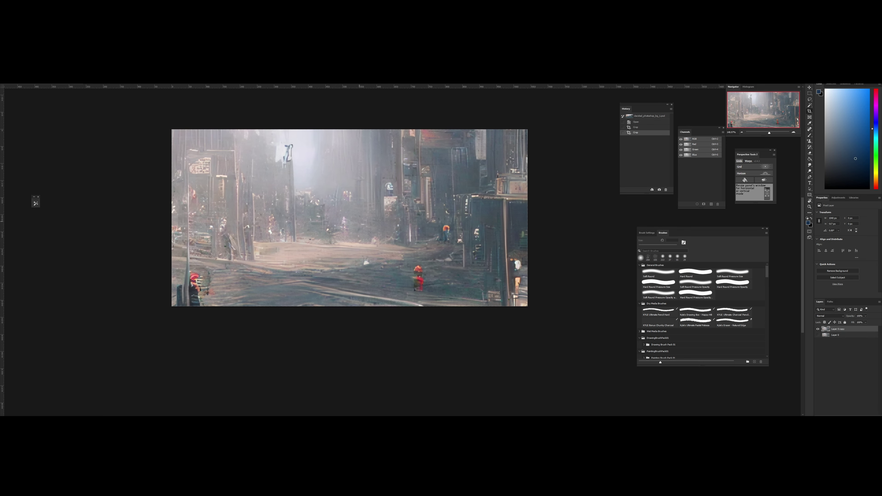
{"action": "key", "text": "ctrl+z"}
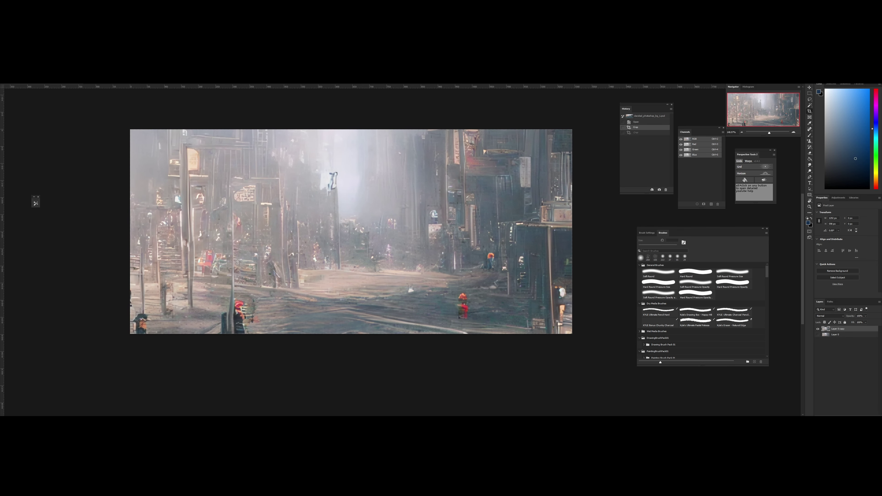
Trim a narrow strip off the left and upper edges of the street image and apply the crop.
{"action": "left_click", "coordinate": [365, 184]}
{"action": "left_click_drag", "start_coordinate": [351, 129], "coordinate": [351, 139]}
{"action": "left_click_drag", "start_coordinate": [130, 231], "coordinate": [149, 235]}
{"action": "key", "text": "Return"}
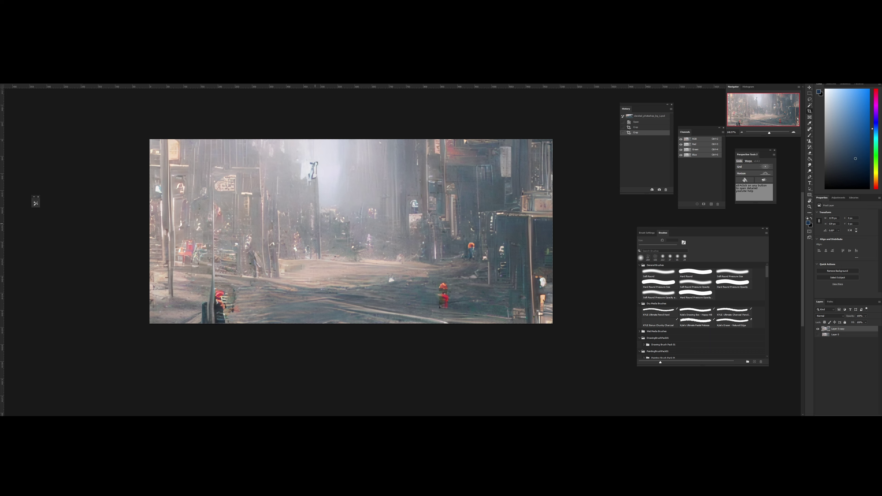
{"action": "left_click_drag", "start_coordinate": [360, 225], "coordinate": [378, 228]}
{"action": "key", "text": "z"}
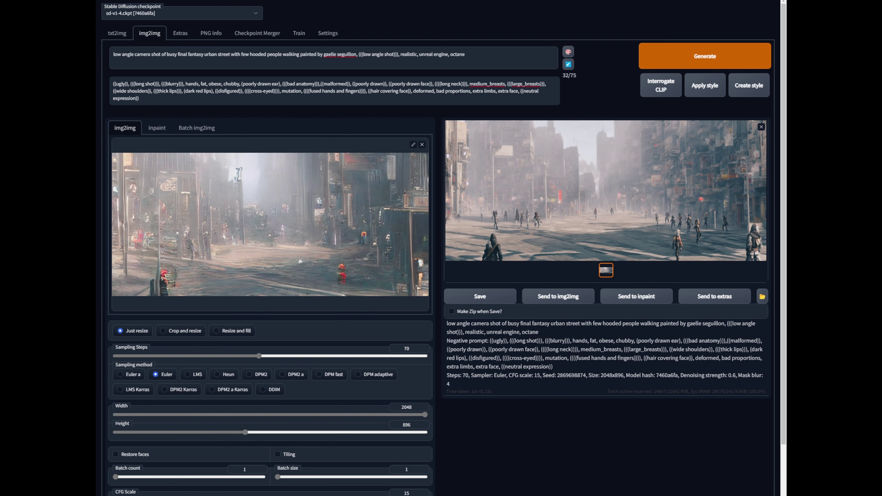
In Stable Diffusion, review the img2img prompt and generation settings for the low-angle street background, and open Extras.
{"action": "scroll", "coordinate": [417, 156], "scroll_direction": "down", "scroll_amount": 3}
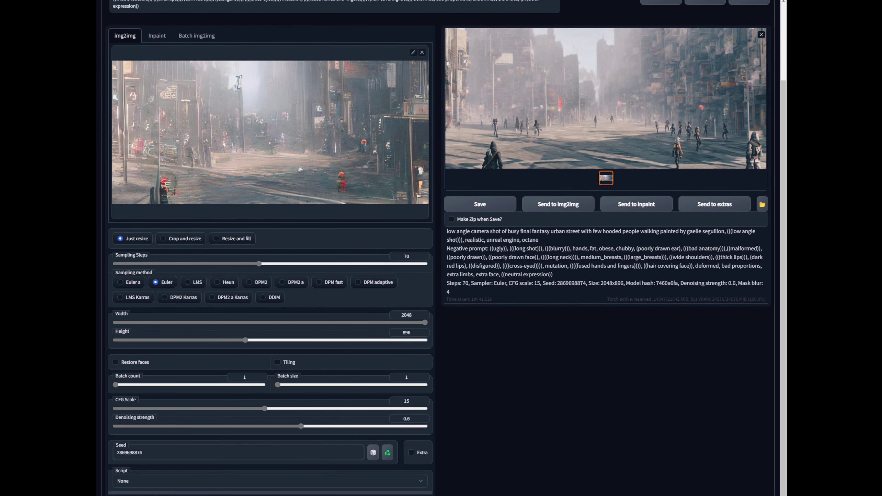
{"action": "scroll", "coordinate": [417, 156], "scroll_direction": "up", "scroll_amount": 2}
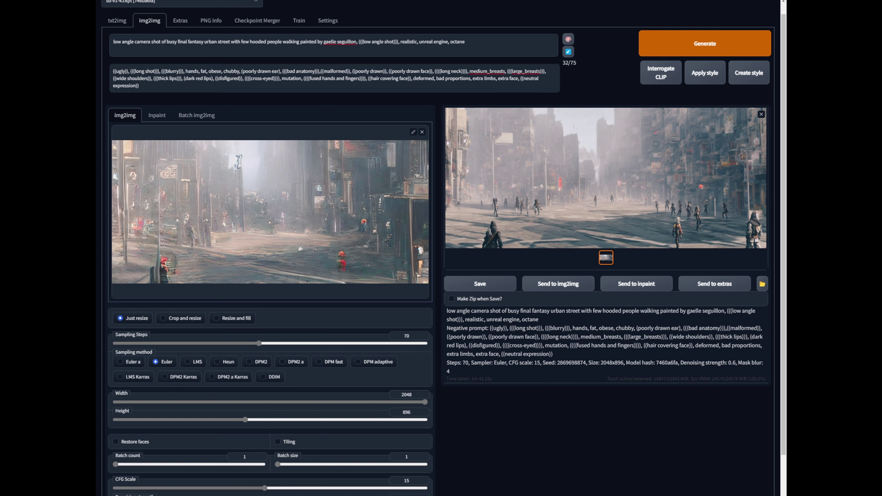
{"action": "left_click_drag", "start_coordinate": [469, 42], "coordinate": [102, 39]}
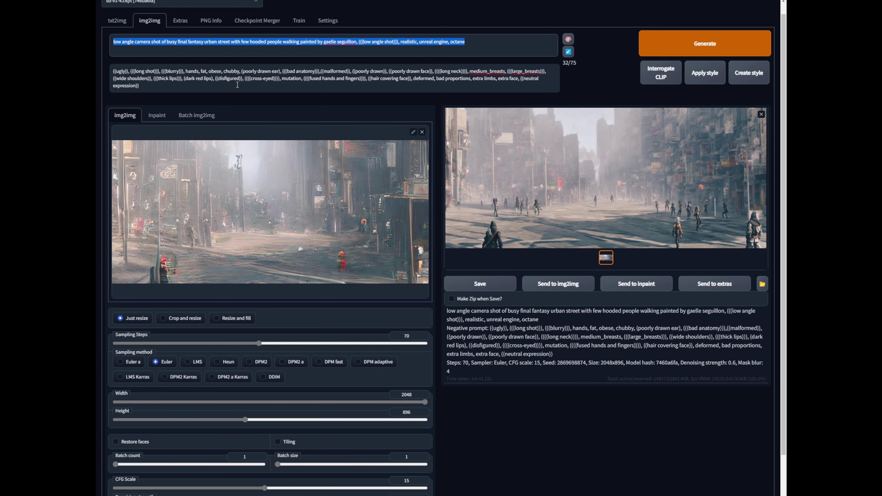
{"action": "scroll", "coordinate": [237, 85], "scroll_direction": "up", "scroll_amount": 1}
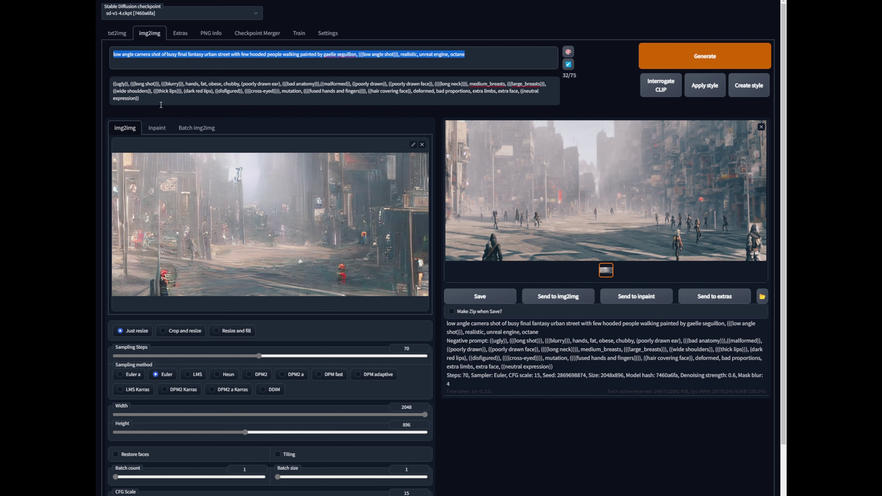
{"action": "left_click_drag", "start_coordinate": [437, 65], "coordinate": [127, 56]}
{"action": "left_click", "coordinate": [180, 33]}
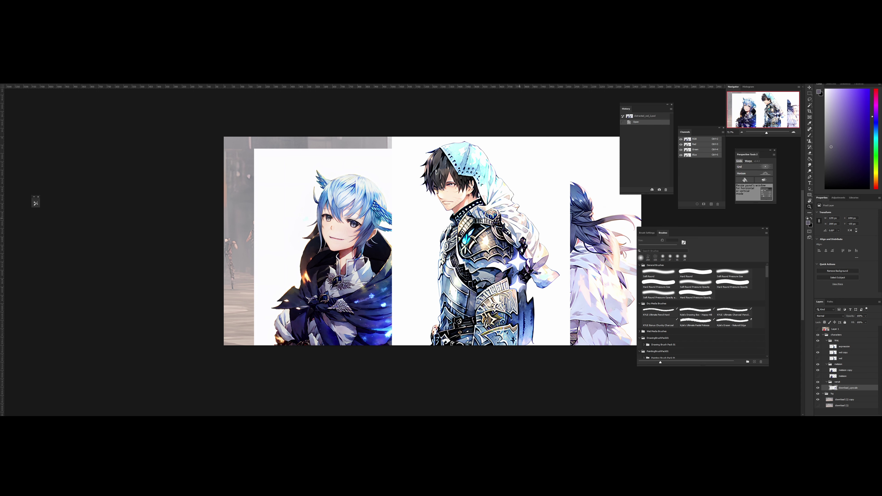
In the Photoshop meme composition, hide the characters and background groups and show the reference photo on Layer 1.
{"action": "left_click_drag", "start_coordinate": [535, 222], "coordinate": [464, 225]}
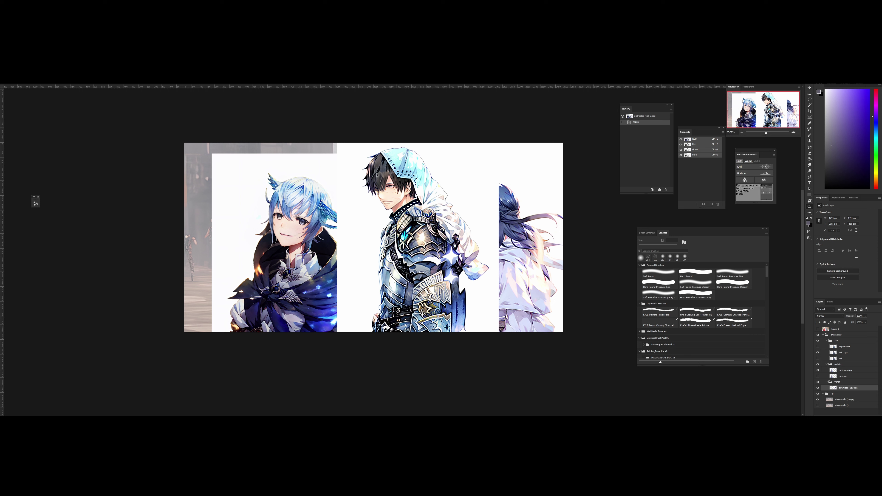
{"action": "left_click", "coordinate": [822, 335]}
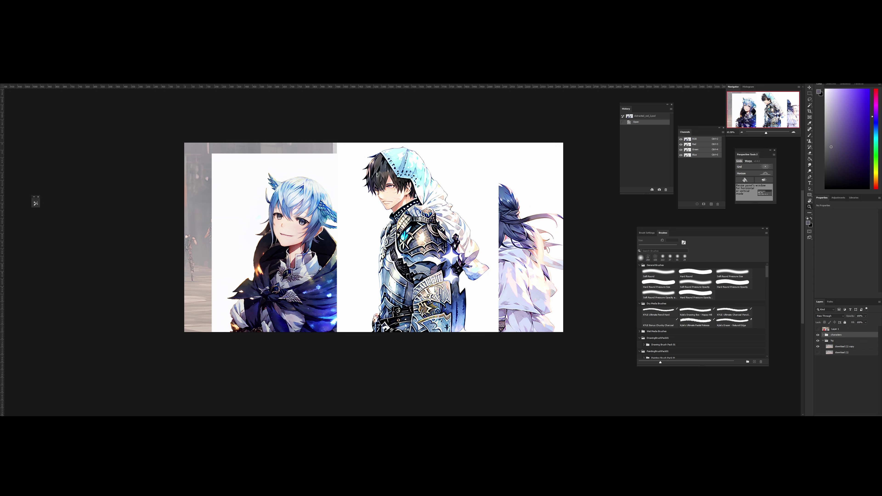
{"action": "left_click", "coordinate": [817, 335]}
{"action": "left_click", "coordinate": [817, 340]}
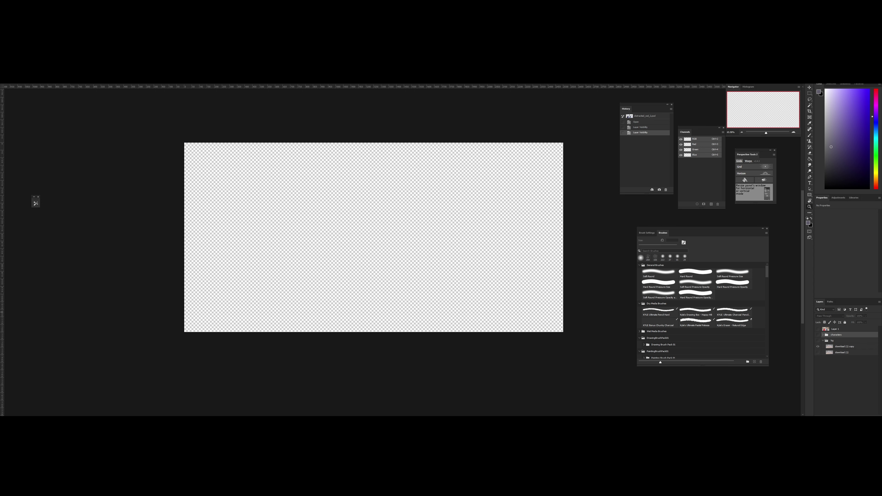
{"action": "left_click", "coordinate": [818, 329]}
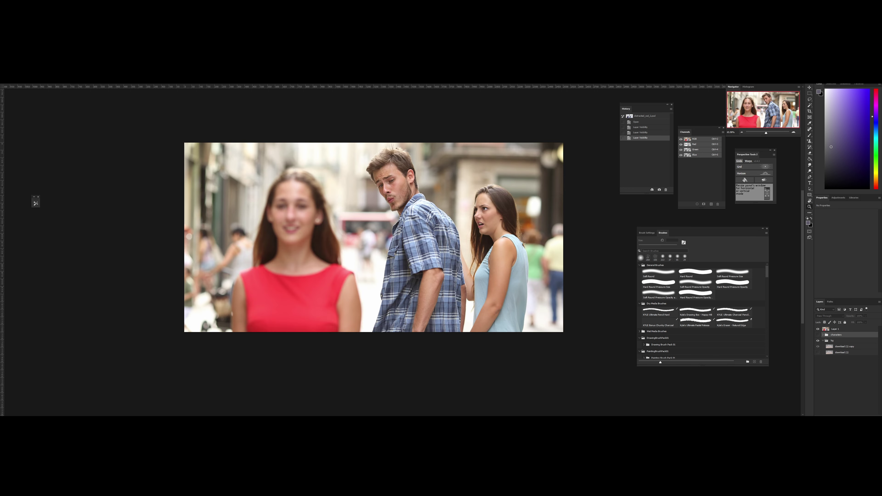
Show the background group and compare the street scene with the Layer 1 reference photo by toggling visibility.
{"action": "left_click", "coordinate": [817, 341]}
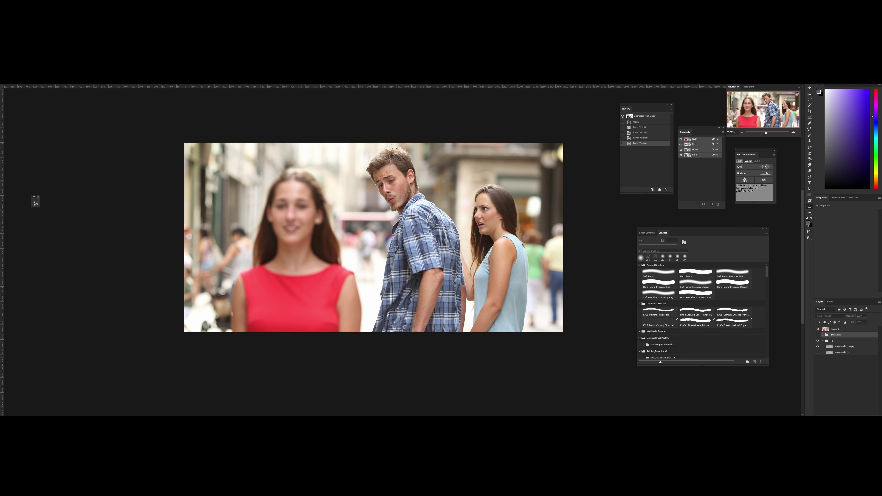
{"action": "left_click", "coordinate": [818, 329]}
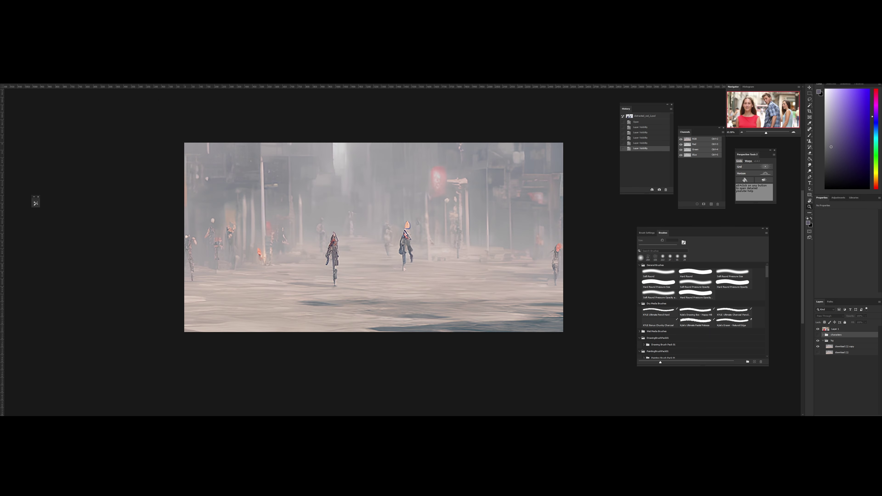
{"action": "left_click_drag", "start_coordinate": [366, 245], "coordinate": [381, 245]}
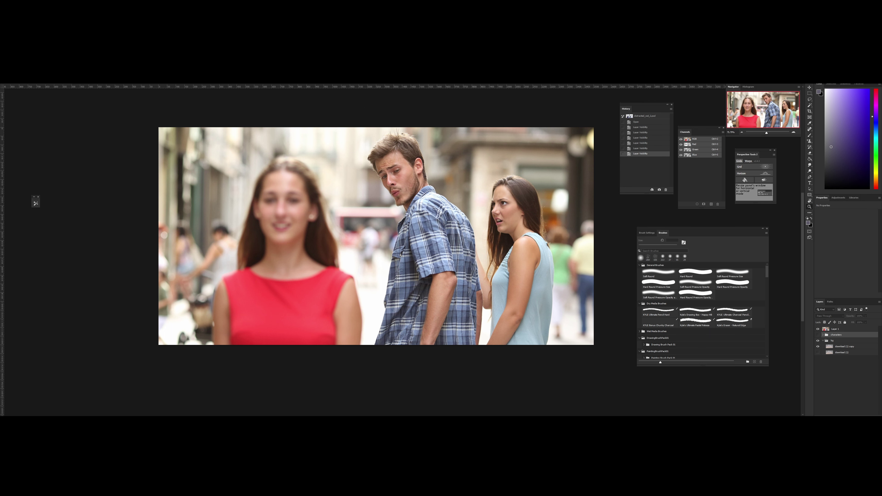
{"action": "left_click", "coordinate": [817, 329]}
{"action": "left_click", "coordinate": [818, 341], "text": "alt"}
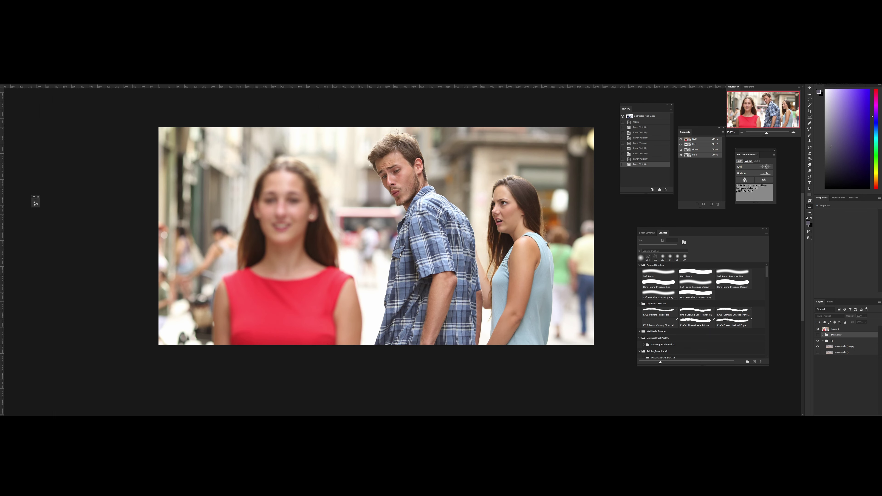
{"action": "left_click", "coordinate": [817, 341], "text": "alt"}
{"action": "left_click", "coordinate": [817, 340], "text": "alt"}
{"action": "left_click", "coordinate": [818, 341], "text": "alt"}
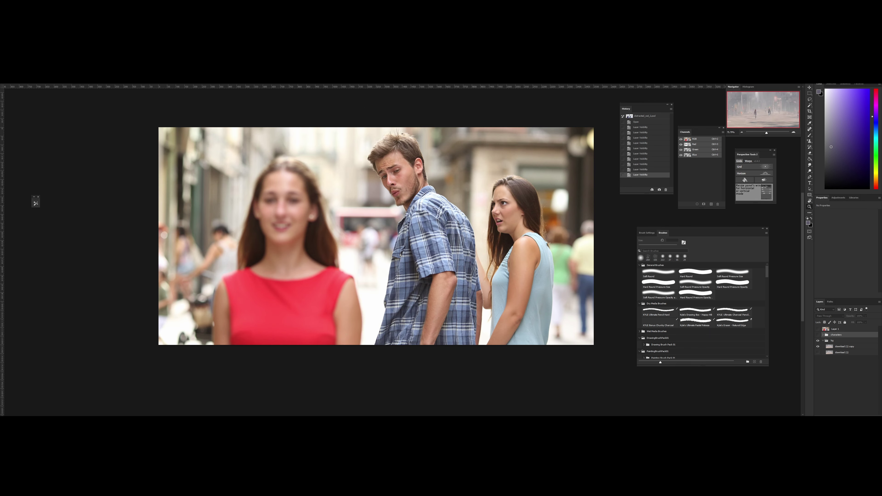
{"action": "left_click", "coordinate": [818, 341], "text": "alt"}
{"action": "left_click", "coordinate": [818, 341], "text": "alt"}
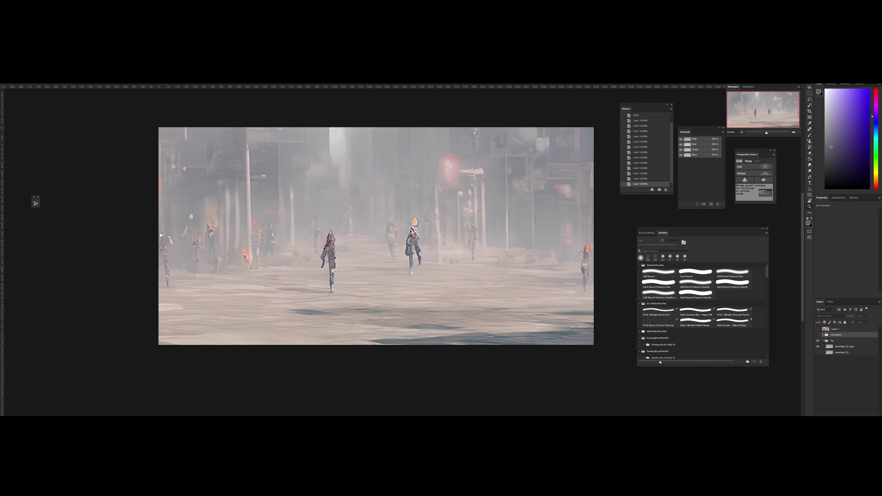
Move the street background copy slightly down with Free Transform and compare it with the Layer 1 reference photo.
{"action": "left_click", "coordinate": [845, 347]}
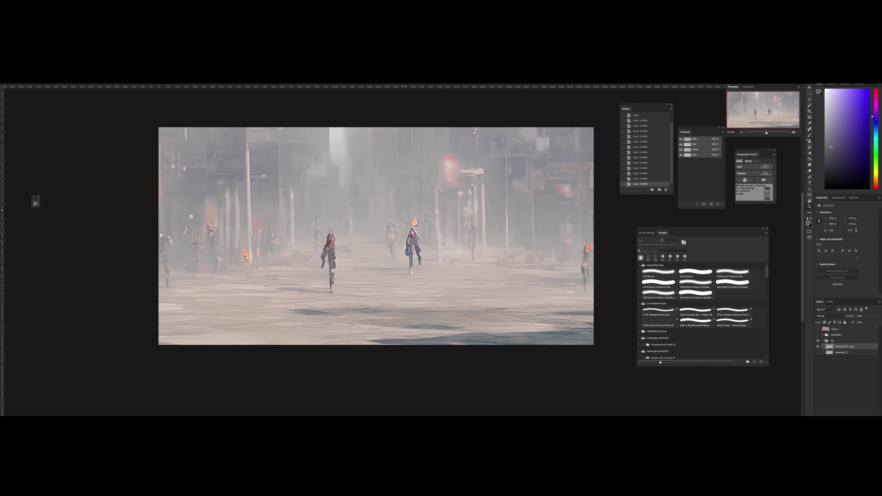
{"action": "left_click_drag", "start_coordinate": [405, 194], "coordinate": [402, 213]}
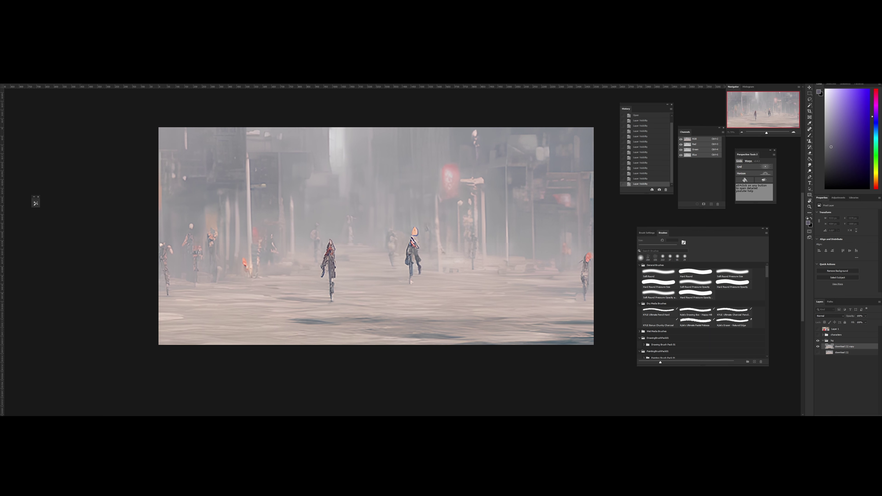
{"action": "key", "text": "Return"}
{"action": "left_click", "coordinate": [817, 329]}
{"action": "left_click", "coordinate": [818, 329]}
{"action": "left_click", "coordinate": [818, 329]}
{"action": "left_click", "coordinate": [818, 329]}
{"action": "left_click", "coordinate": [818, 329]}
Stretch the lower edge of the street background copy slightly downward with Free Transform.
{"action": "key", "text": "ctrl+t"}
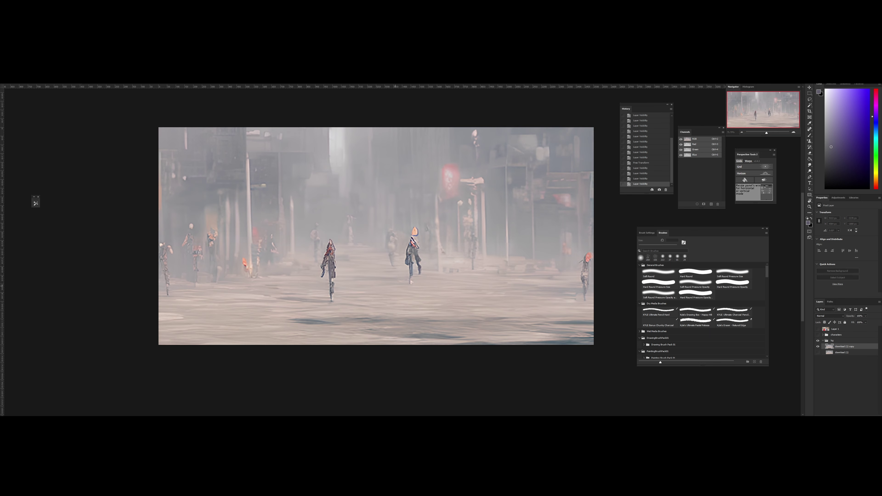
{"action": "key", "text": "Escape"}
{"action": "left_click_drag", "start_coordinate": [406, 279], "coordinate": [403, 226]}
{"action": "key", "text": "ctrl+t"}
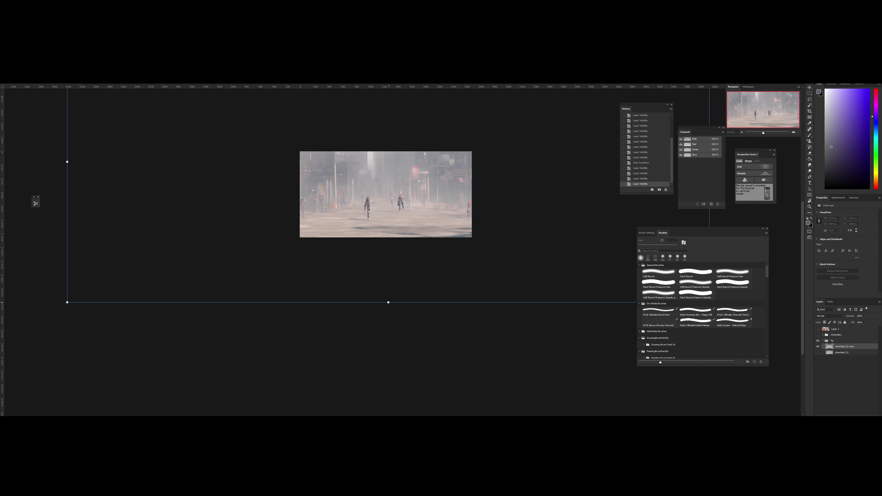
{"action": "left_click_drag", "start_coordinate": [388, 301], "coordinate": [388, 303]}
{"action": "key", "text": "Return"}
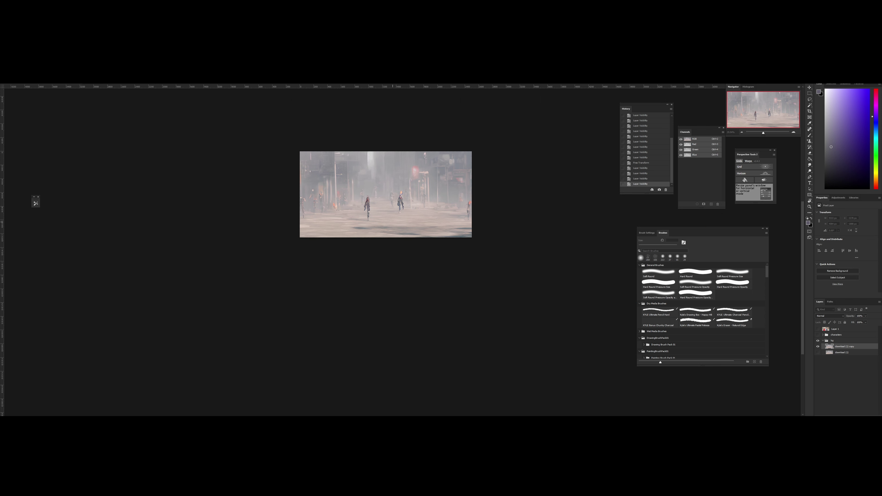
Compare the stretched street background with the reference photo, leaving Layer 1 hidden.
{"action": "left_click_drag", "start_coordinate": [386, 208], "coordinate": [411, 208]}
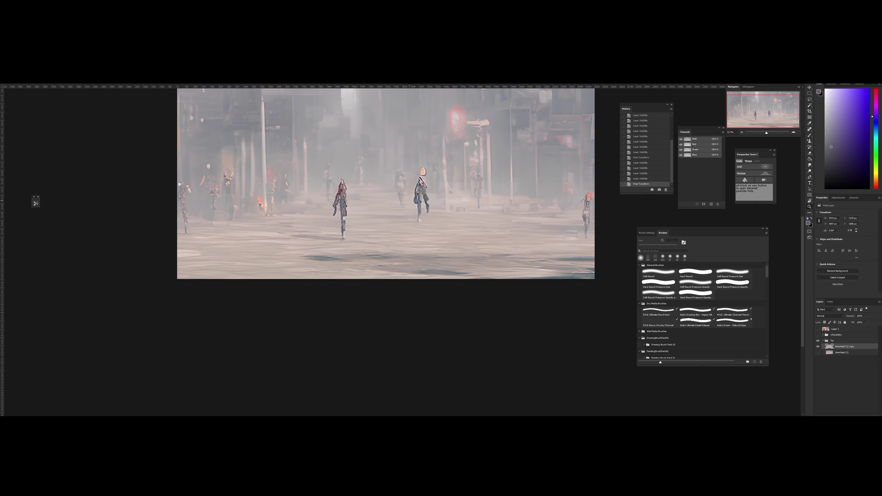
{"action": "left_click_drag", "start_coordinate": [400, 278], "coordinate": [384, 325]}
{"action": "left_click", "coordinate": [817, 329]}
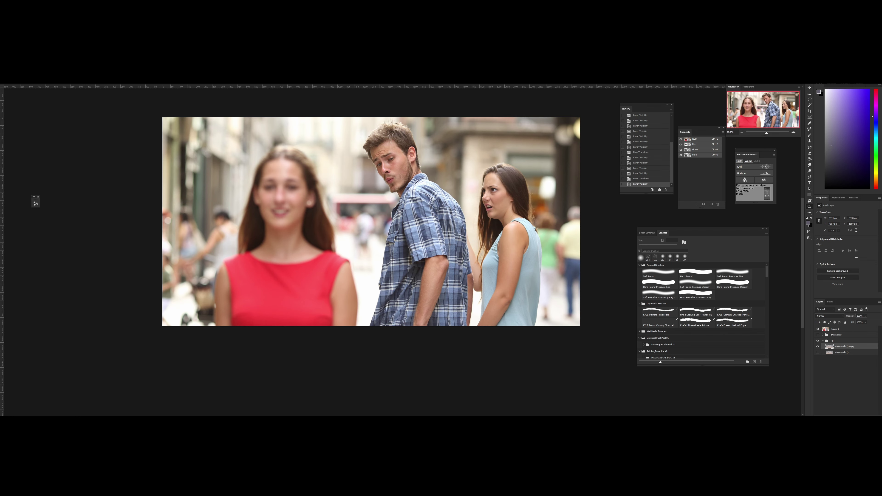
{"action": "left_click", "coordinate": [818, 329]}
{"action": "left_click", "coordinate": [818, 329]}
{"action": "left_click", "coordinate": [817, 329]}
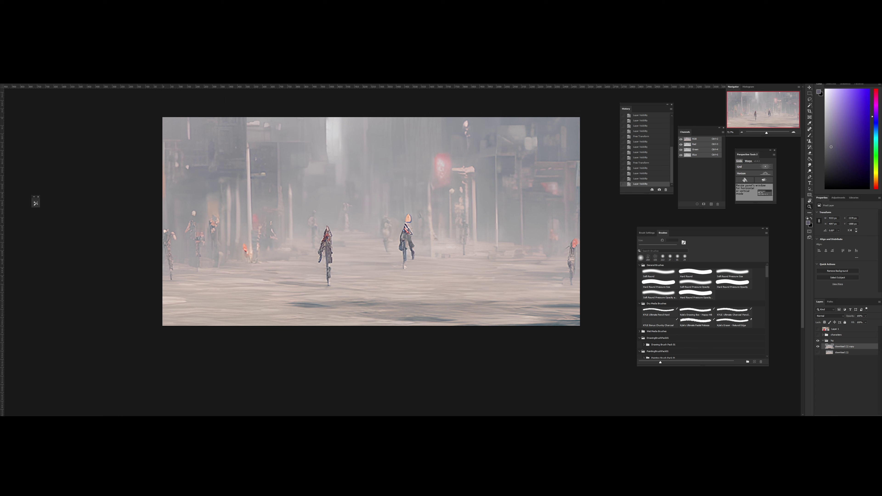
Expand and show the characters group, leaving only the hooded armoured man visible and hiding the other two characters.
{"action": "left_click", "coordinate": [822, 334]}
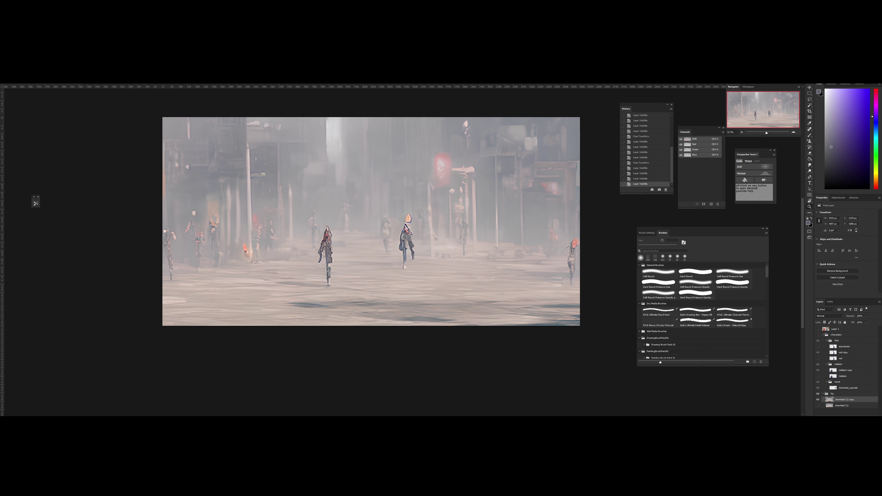
{"action": "left_click", "coordinate": [818, 334]}
{"action": "left_click", "coordinate": [817, 341]}
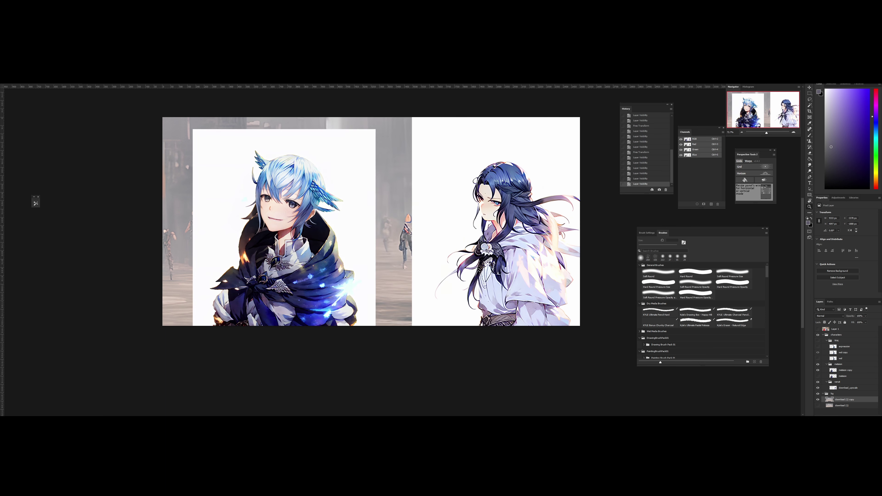
{"action": "left_click", "coordinate": [818, 364]}
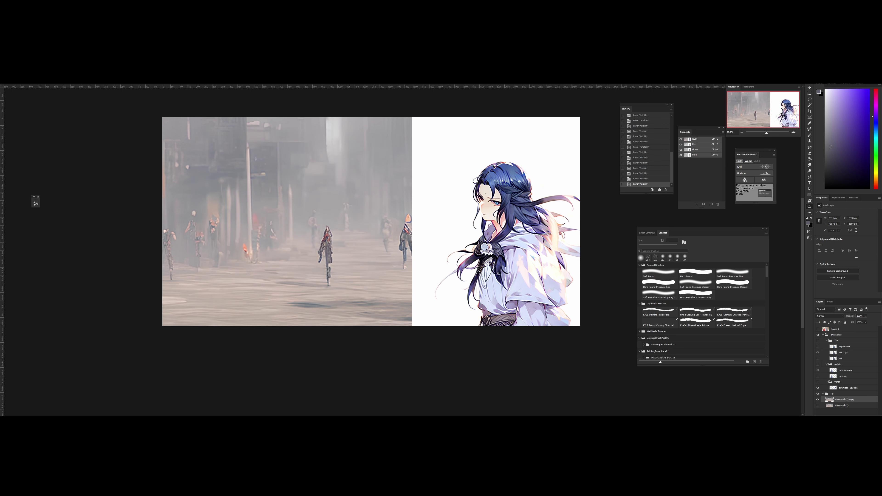
{"action": "left_click", "coordinate": [817, 381]}
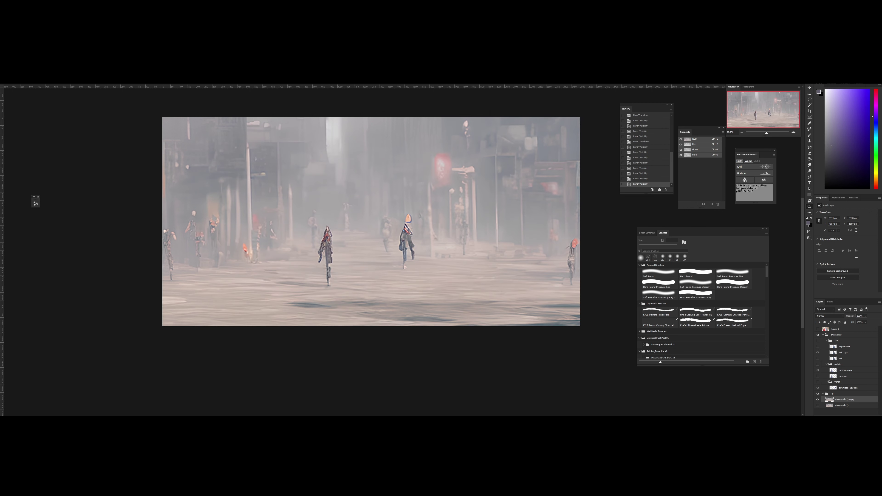
{"action": "left_click", "coordinate": [818, 340]}
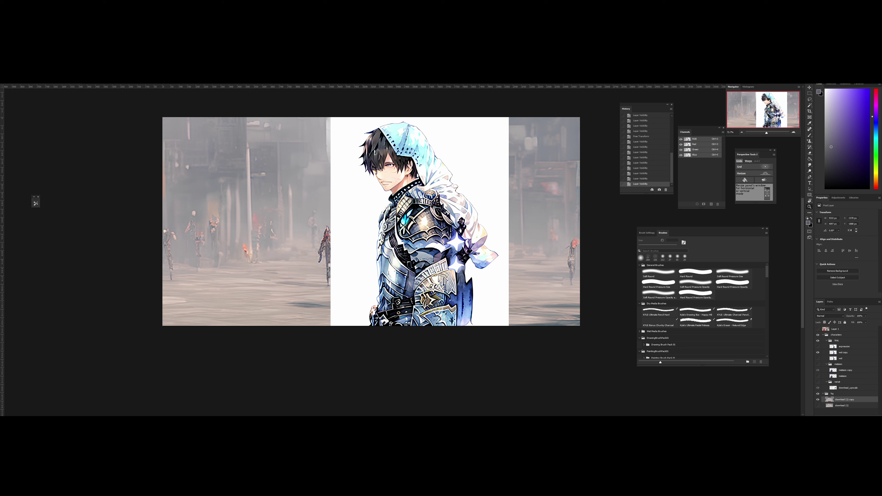
Show the short blue-haired character and the long-haired character in white alongside the hooded armoured man.
{"action": "left_click", "coordinate": [817, 364]}
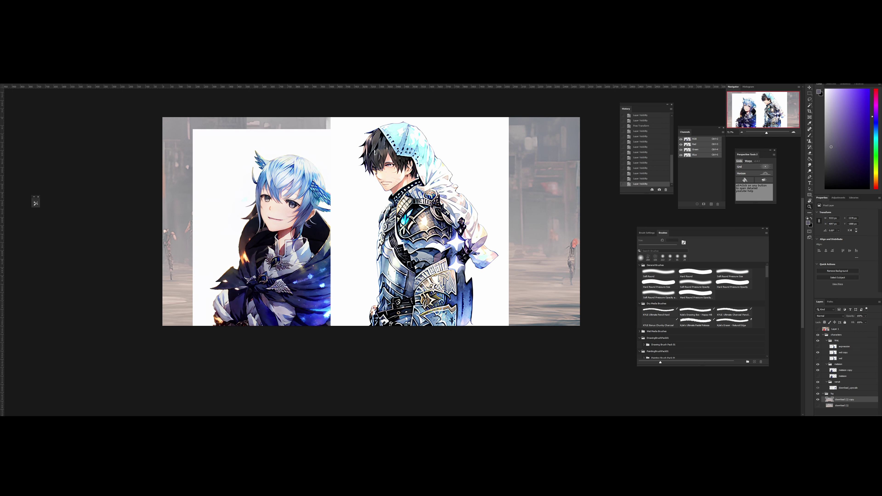
{"action": "left_click", "coordinate": [817, 381]}
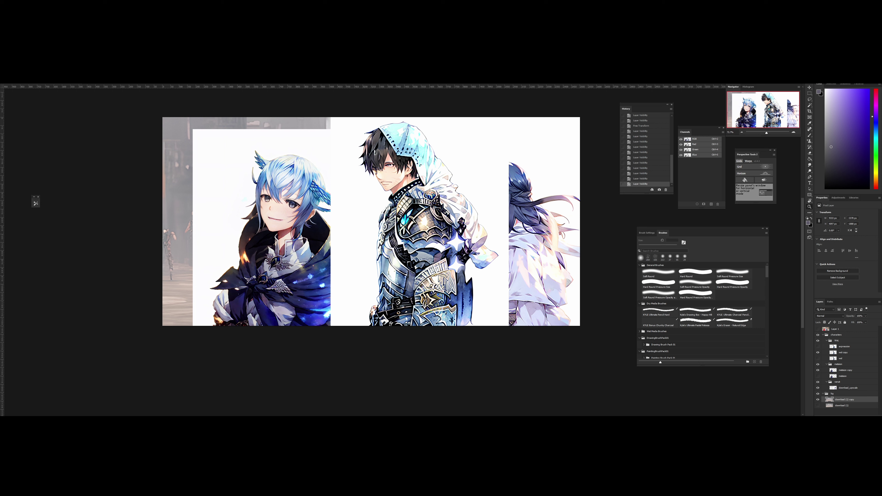
Try moving the long-haired character's group above the other two character groups.
{"action": "left_click", "coordinate": [843, 382]}
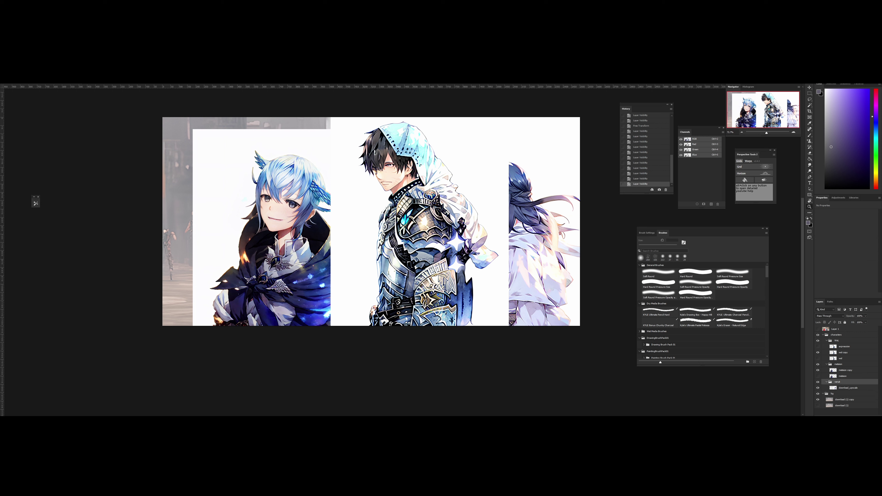
{"action": "left_click_drag", "start_coordinate": [840, 382], "coordinate": [840, 339]}
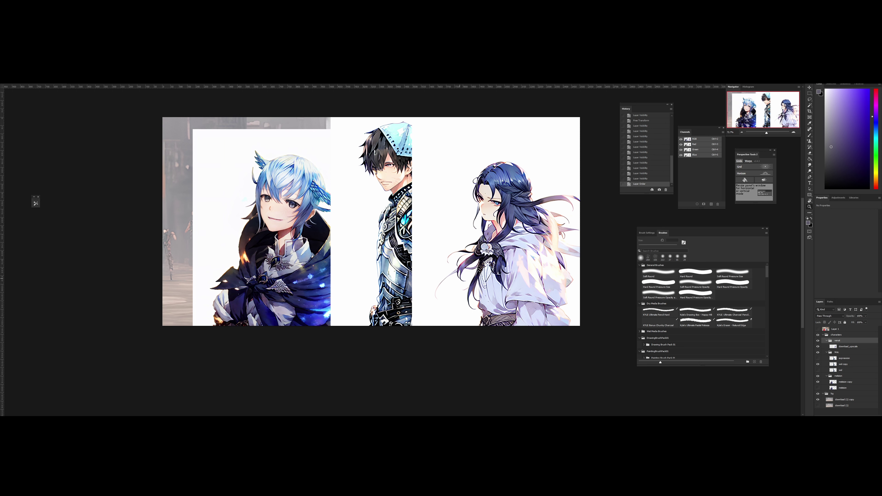
{"action": "key", "text": "ctrl+z"}
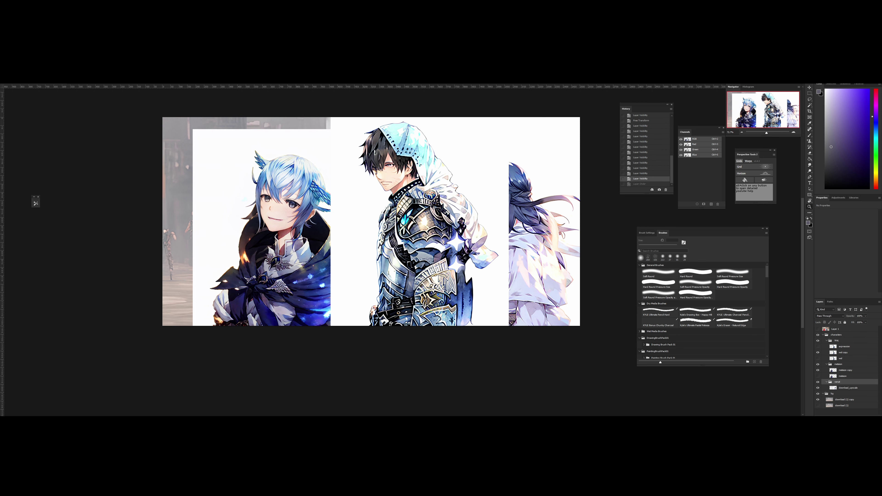
Collapse the two side characters' groups, show the expression layer, and nudge it slightly right with Free Transform.
{"action": "left_click", "coordinate": [826, 382]}
{"action": "left_click", "coordinate": [826, 364]}
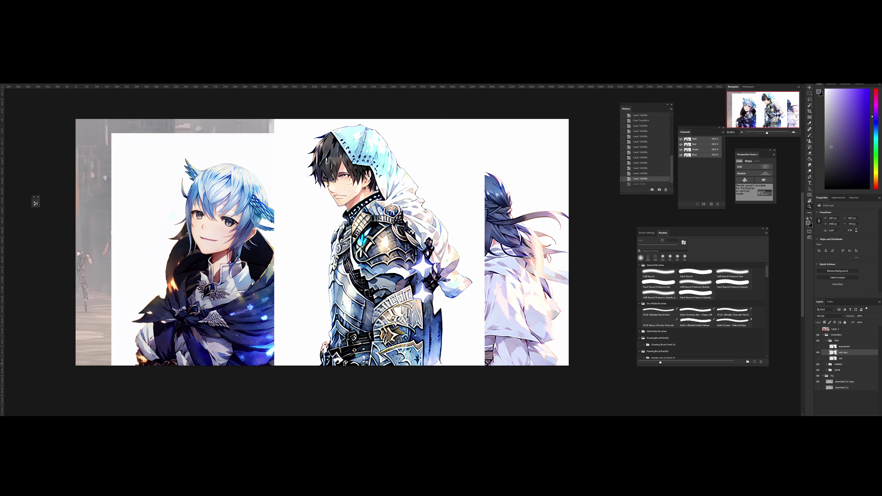
{"action": "left_click_drag", "start_coordinate": [355, 195], "coordinate": [359, 196]}
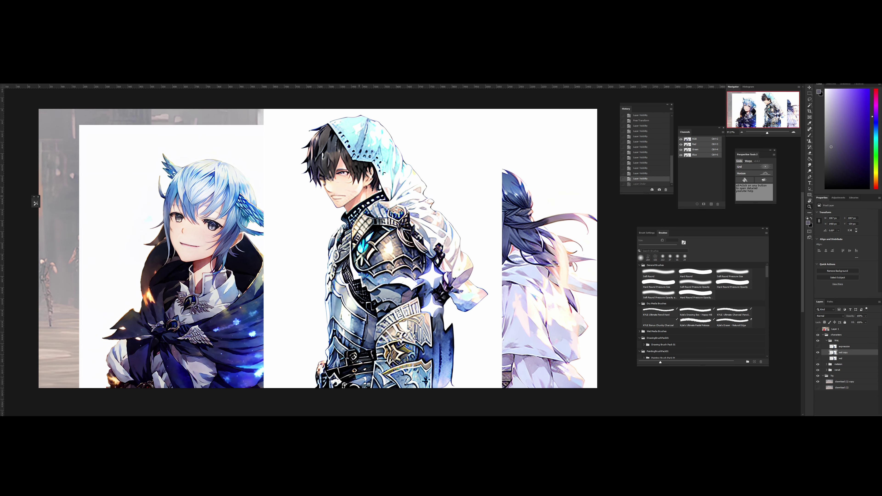
{"action": "left_click", "coordinate": [817, 346]}
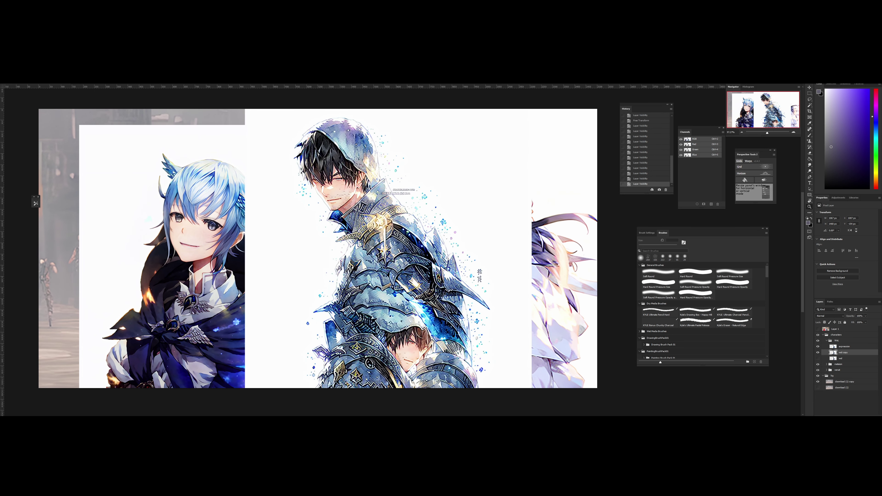
{"action": "left_click_drag", "start_coordinate": [397, 183], "coordinate": [402, 183]}
{"action": "scroll", "coordinate": [396, 191], "scroll_direction": "down", "scroll_amount": 1}
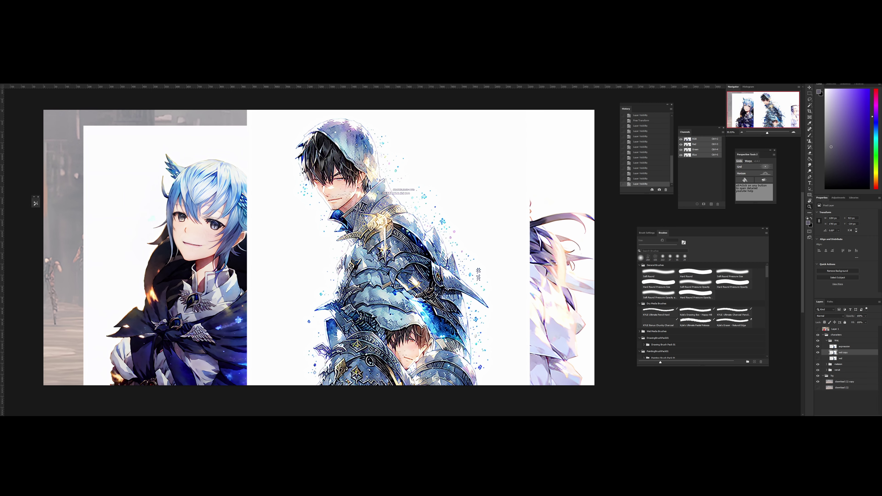
{"action": "left_click", "coordinate": [844, 346]}
{"action": "key", "text": "ctrl+t"}
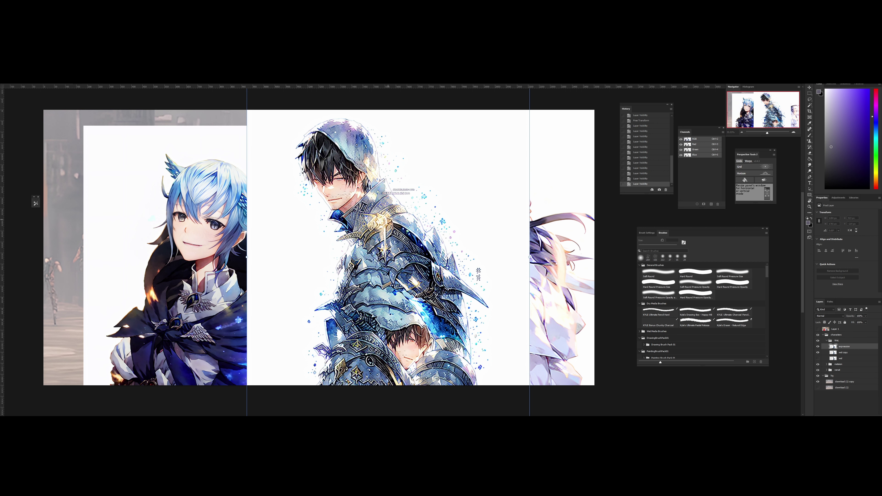
{"action": "left_click_drag", "start_coordinate": [388, 219], "coordinate": [392, 223]}
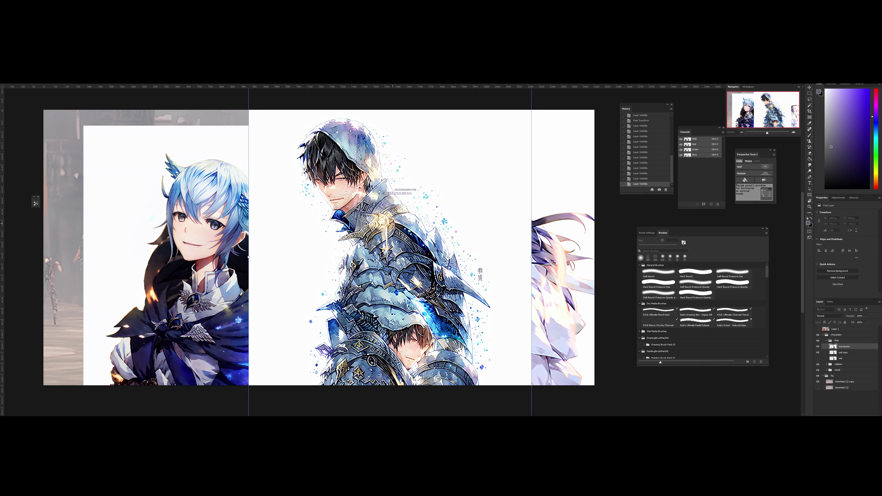
{"action": "key", "text": "Return"}
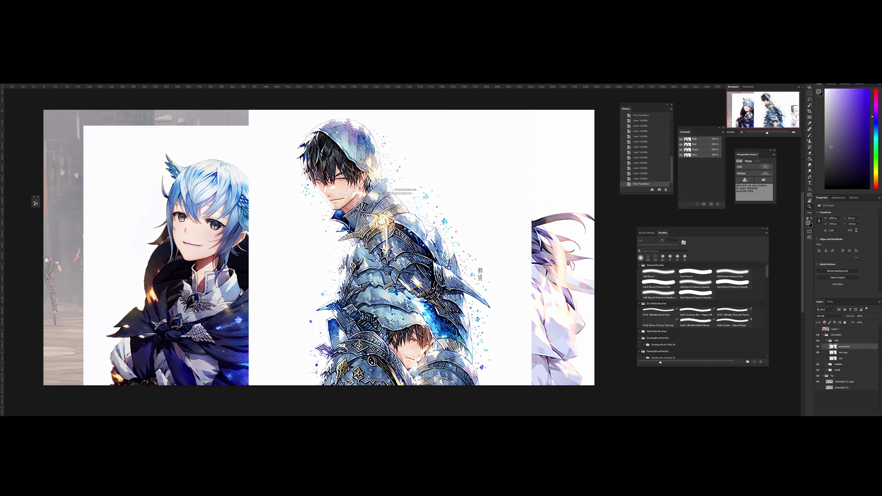
Set the expression layer's opacity to 55%, shift it slightly right to align the faces, and hide it.
{"action": "key", "text": "5"}
{"action": "key", "text": "5"}
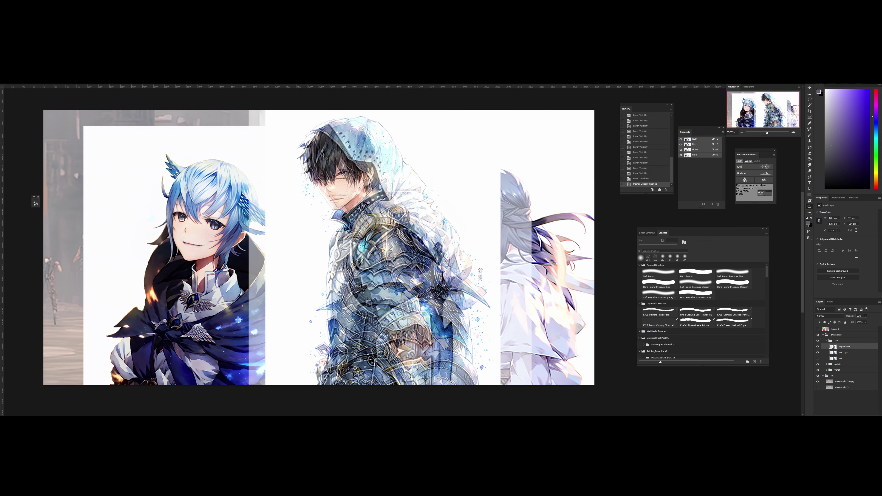
{"action": "mouse_move", "coordinate": [436, 232]}
{"action": "left_mouse_down"}
{"action": "mouse_move", "coordinate": [434, 245]}
{"action": "mouse_move", "coordinate": [441, 232]}
{"action": "left_mouse_up"}
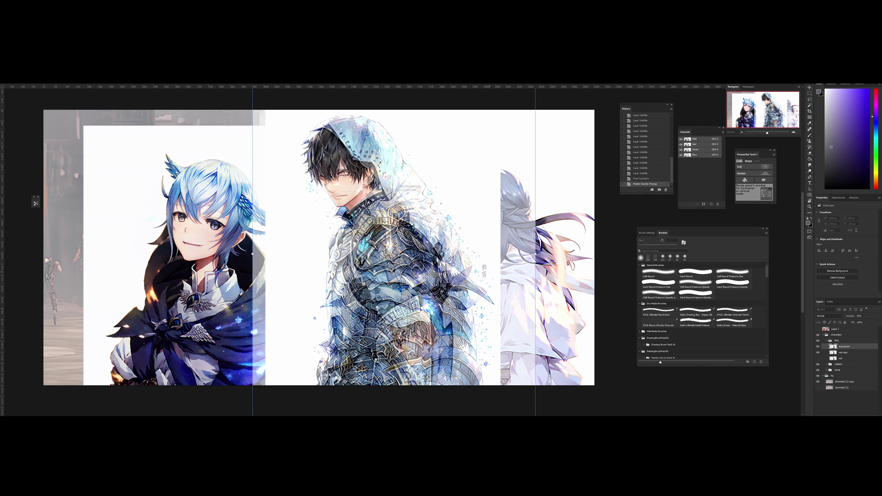
{"action": "key", "text": "Return"}
{"action": "left_click", "coordinate": [818, 346]}
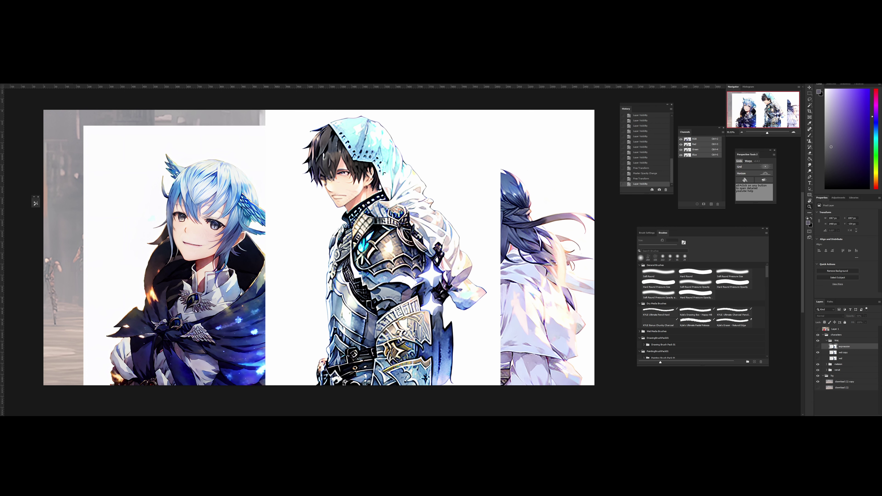
Mask out the white background around the hooded man's copy and repair the hood and front edges in the mask.
{"action": "left_click", "coordinate": [843, 353]}
{"action": "left_click_drag", "start_coordinate": [348, 216], "coordinate": [359, 225]}
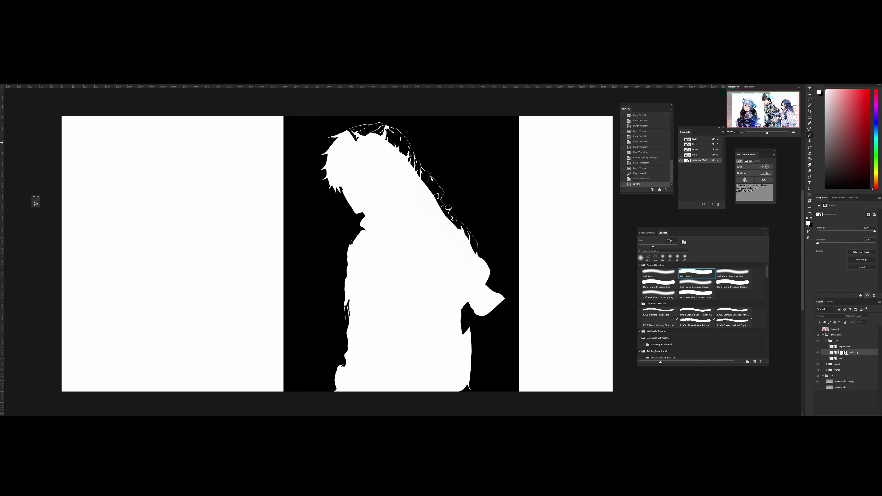
{"action": "left_click_drag", "start_coordinate": [375, 142], "coordinate": [396, 139]}
{"action": "left_click_drag", "start_coordinate": [348, 302], "coordinate": [348, 324]}
{"action": "left_click", "coordinate": [844, 353], "text": "alt"}
{"action": "left_click", "coordinate": [844, 353], "text": "alt"}
{"action": "left_click_drag", "start_coordinate": [415, 158], "coordinate": [473, 250]}
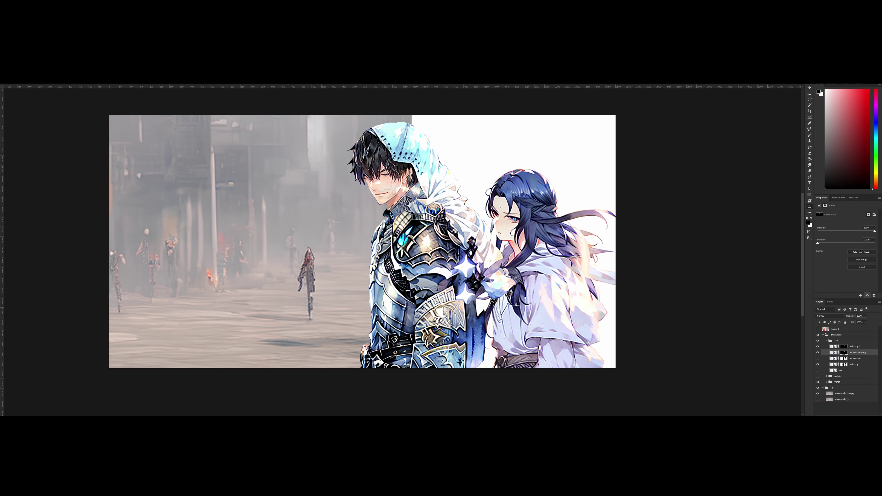
Hide the topmost copy of the hooded man and clean the stray marks around the chin on the expression copy's mask.
{"action": "left_click", "coordinate": [818, 347]}
{"action": "left_click", "coordinate": [818, 353]}
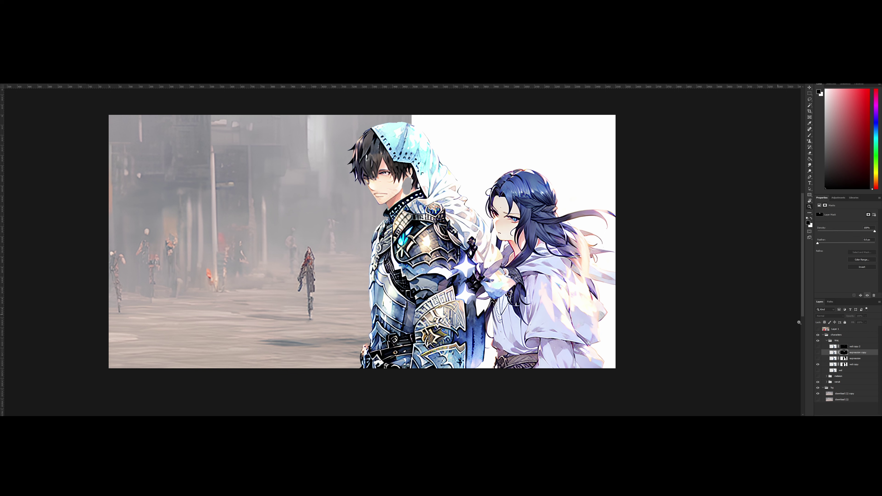
{"action": "left_click", "coordinate": [818, 352]}
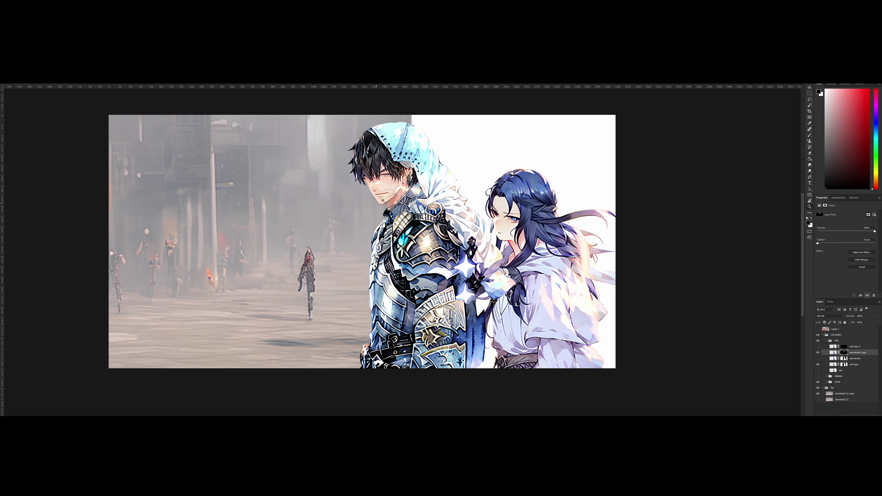
{"action": "mouse_move", "coordinate": [382, 201]}
{"action": "left_mouse_down"}
{"action": "mouse_move", "coordinate": [399, 192]}
{"action": "mouse_move", "coordinate": [387, 209]}
{"action": "left_mouse_up"}
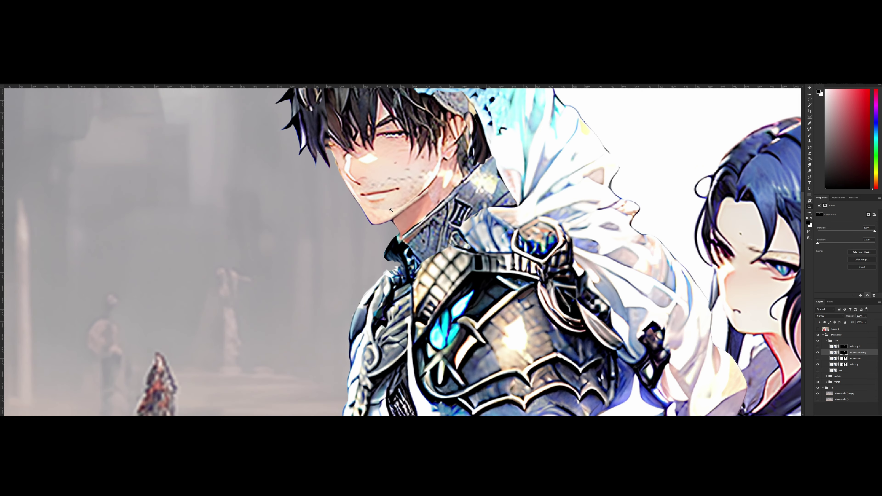
{"action": "key", "text": "b"}
{"action": "key", "text": "ctrl+z"}
{"action": "right_click", "coordinate": [393, 204], "text": "alt"}
{"action": "left_click_drag", "start_coordinate": [382, 212], "coordinate": [374, 208]}
{"action": "key", "text": "ctrl+0"}
{"action": "left_click_drag", "start_coordinate": [387, 166], "coordinate": [392, 169]}
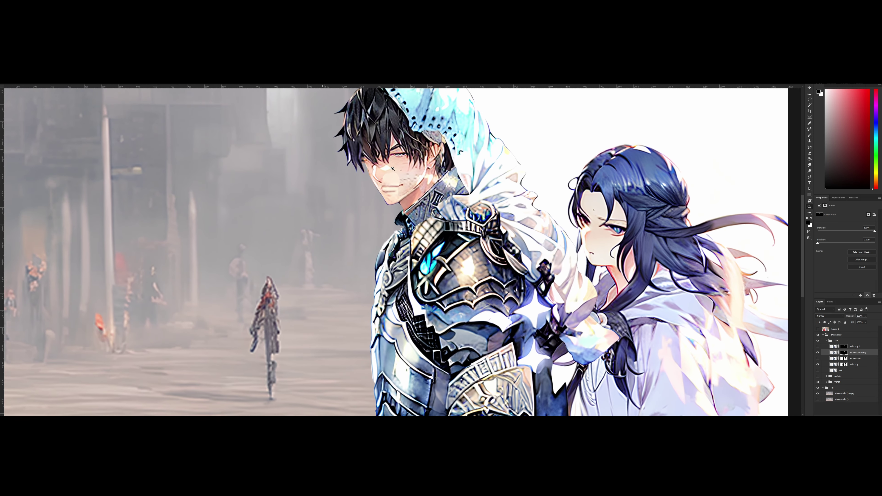
{"action": "key", "text": "b"}
{"action": "key", "text": "x"}
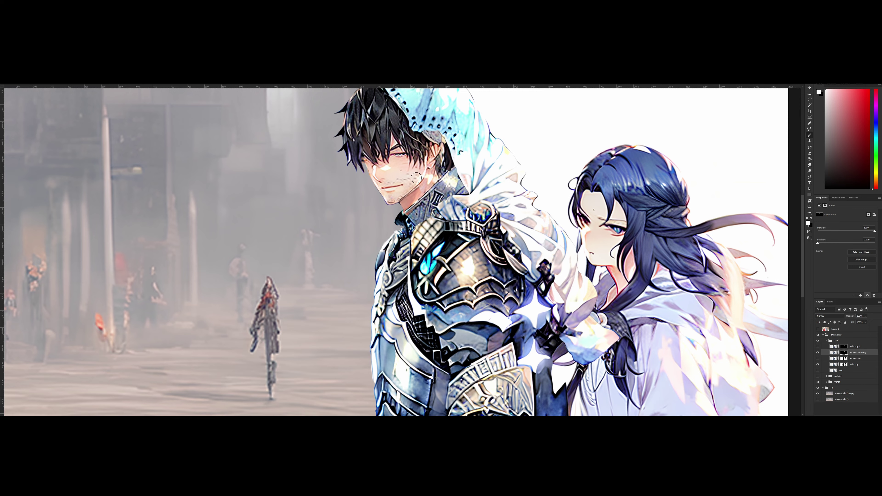
{"action": "key", "text": "z"}
{"action": "left_click_drag", "start_coordinate": [422, 177], "coordinate": [401, 158]}
{"action": "key", "text": "b"}
{"action": "key", "text": "z"}
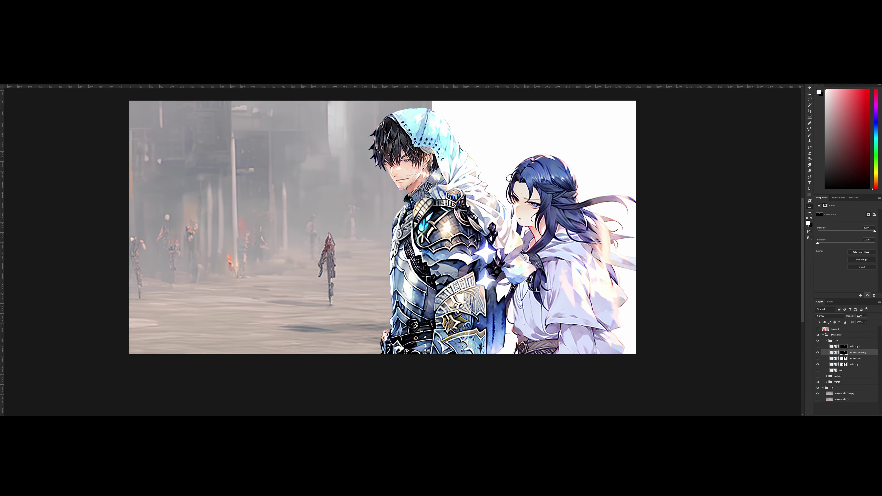
Show the topmost copy of the hooded man, select its layer mask, and compare the face with and without it.
{"action": "left_click", "coordinate": [818, 347]}
{"action": "left_click_drag", "start_coordinate": [467, 161], "coordinate": [449, 185]}
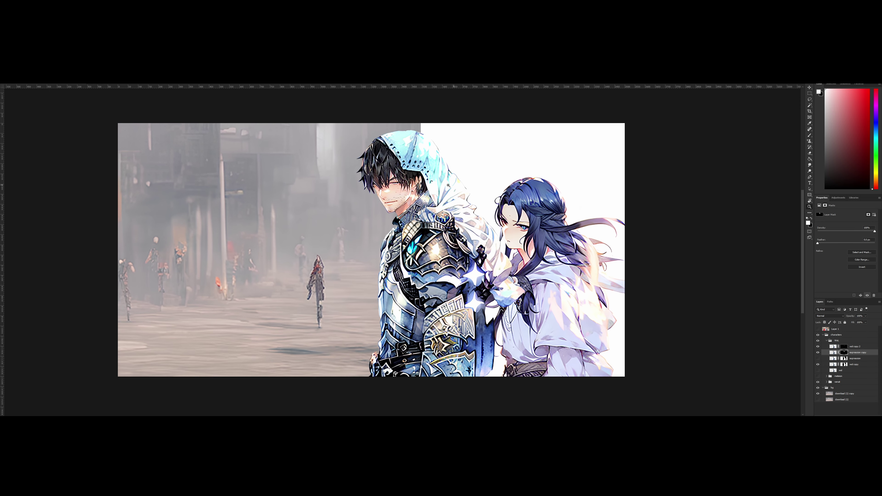
{"action": "left_click", "coordinate": [435, 174]}
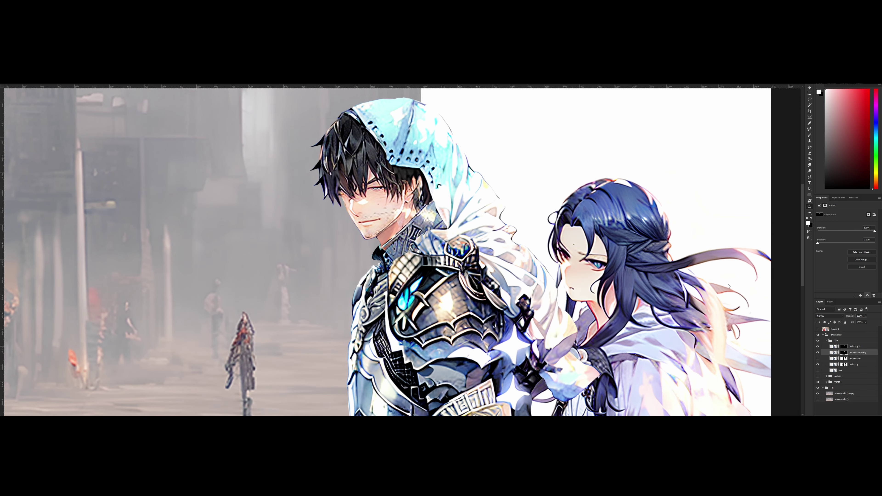
{"action": "left_click", "coordinate": [818, 347]}
{"action": "left_click", "coordinate": [818, 348]}
{"action": "left_click_drag", "start_coordinate": [423, 176], "coordinate": [382, 171]}
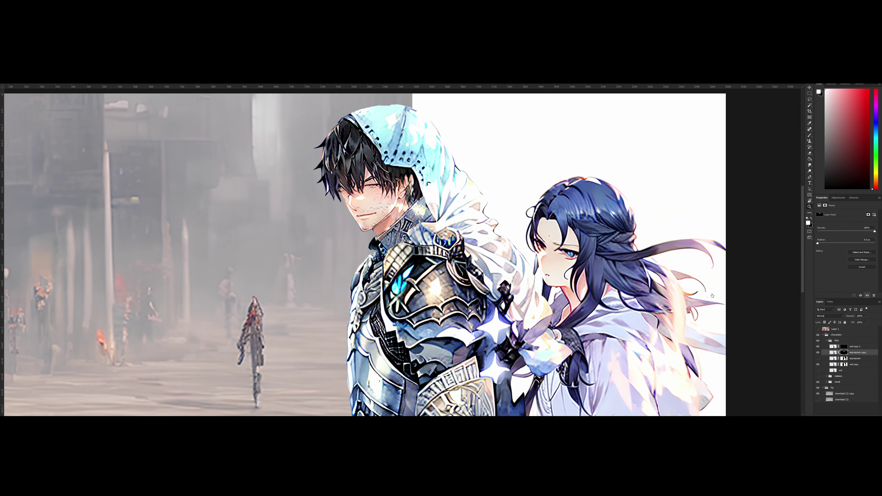
{"action": "left_click", "coordinate": [844, 348]}
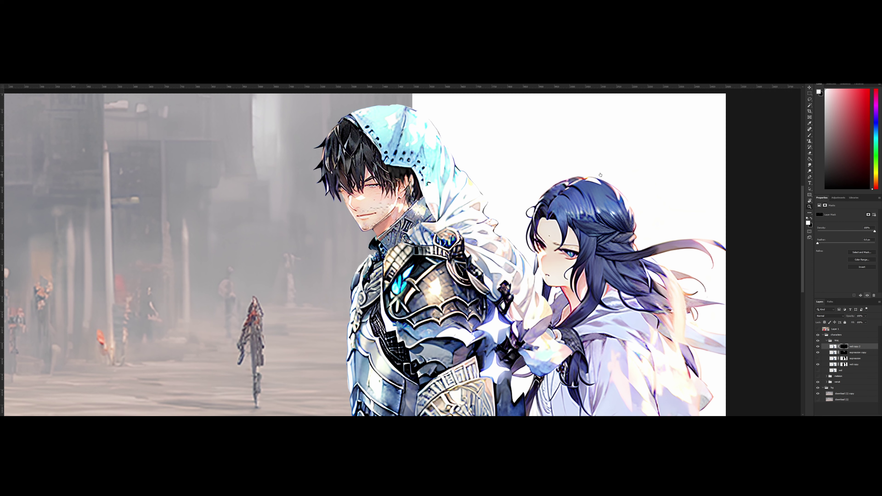
{"action": "left_click", "coordinate": [818, 347]}
{"action": "left_click_drag", "start_coordinate": [408, 174], "coordinate": [439, 177]}
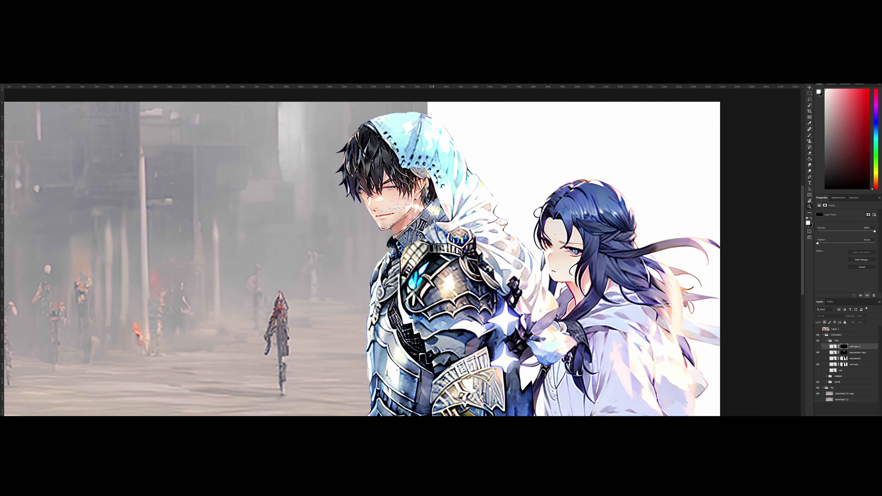
{"action": "left_click", "coordinate": [818, 347]}
Paint black with a larger brush on the topmost copy's mask around the ear and inner hood edge.
{"action": "key", "text": "b"}
{"action": "key", "text": "bracketright"}
{"action": "key", "text": "bracketright"}
{"action": "key", "text": "bracketright"}
{"action": "left_click", "coordinate": [429, 177]}
{"action": "key", "text": "ctrl+z"}
{"action": "key", "text": "x"}
{"action": "mouse_move", "coordinate": [427, 176]}
{"action": "left_mouse_down"}
{"action": "mouse_move", "coordinate": [420, 183]}
{"action": "mouse_move", "coordinate": [466, 184]}
{"action": "mouse_move", "coordinate": [444, 172]}
{"action": "left_mouse_up"}
{"action": "key", "text": "bracketleft"}
{"action": "key", "text": "bracketleft"}
{"action": "key", "text": "bracketleft"}
{"action": "key", "text": "z"}
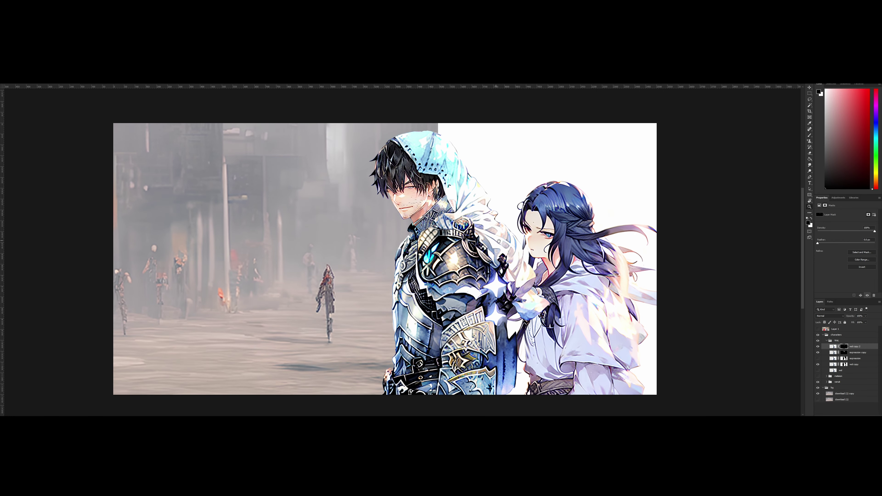
Compare the composite with and without the hooded man, leaving his whole group hidden.
{"action": "left_click_drag", "start_coordinate": [498, 242], "coordinate": [455, 225]}
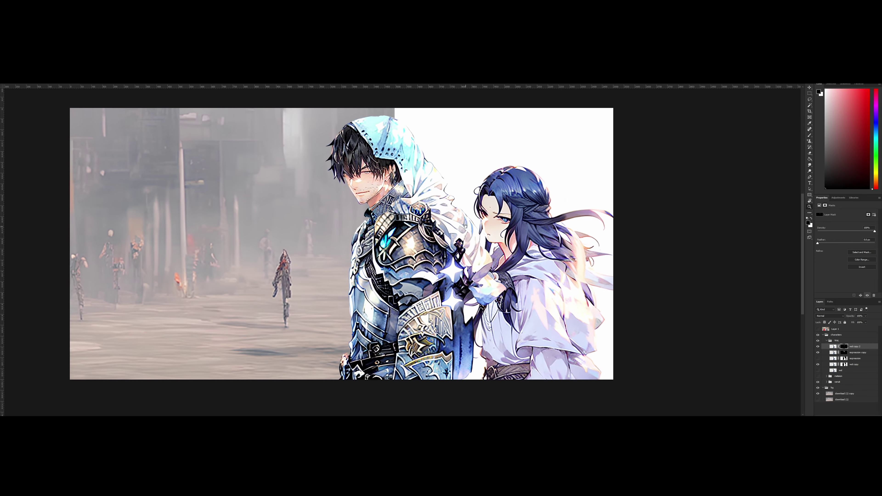
{"action": "left_click", "coordinate": [817, 342]}
{"action": "left_click", "coordinate": [817, 342]}
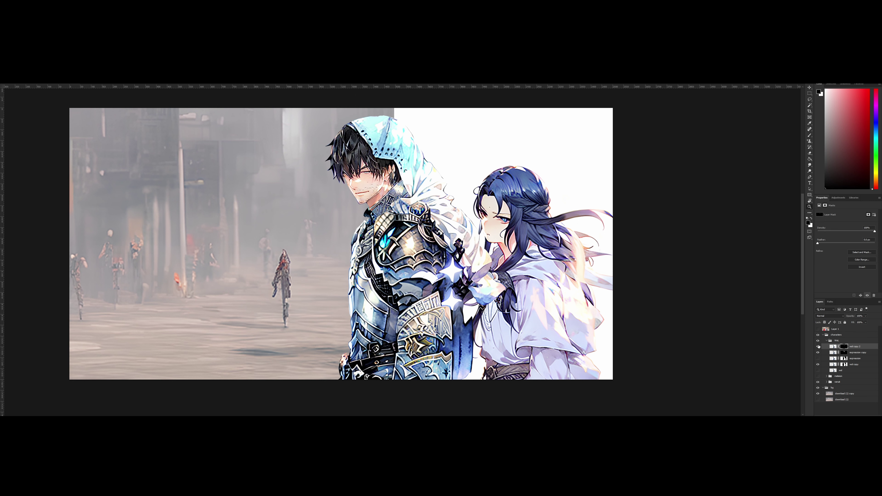
{"action": "left_click", "coordinate": [818, 341]}
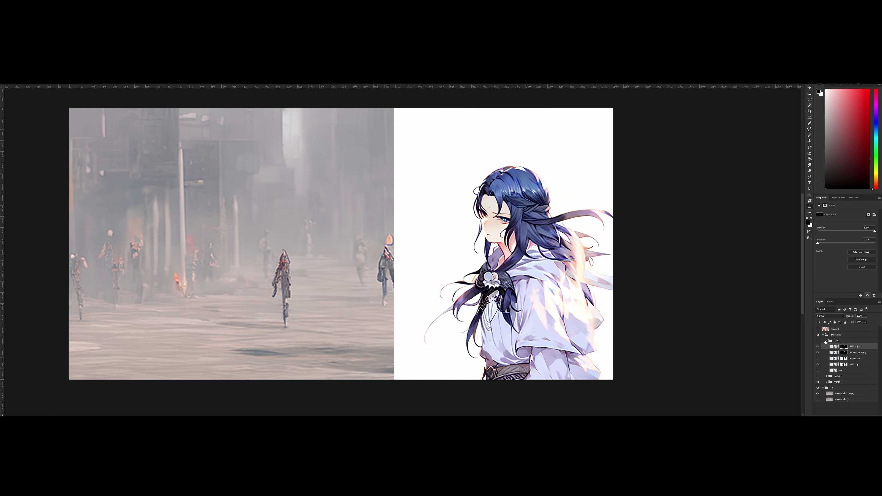
Collapse the hooded man's group, expand the long-haired character's group, and duplicate its image layer.
{"action": "left_click", "coordinate": [825, 342]}
{"action": "left_click", "coordinate": [826, 352]}
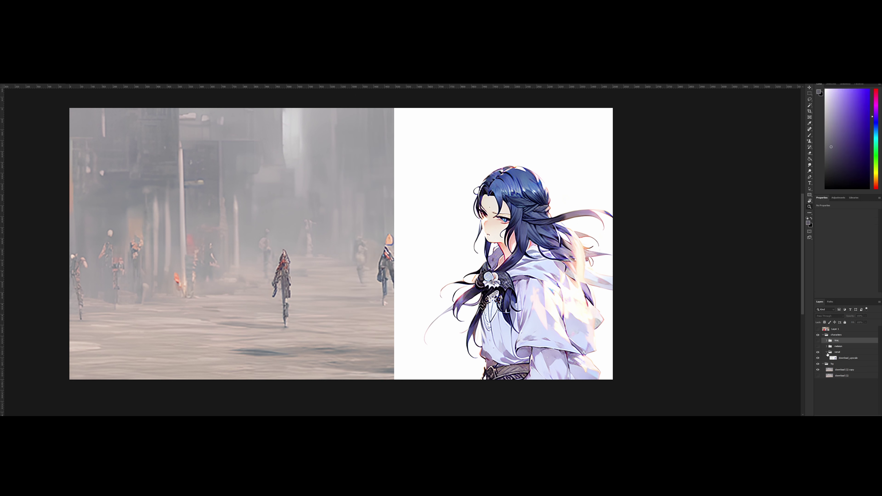
{"action": "left_click", "coordinate": [834, 361]}
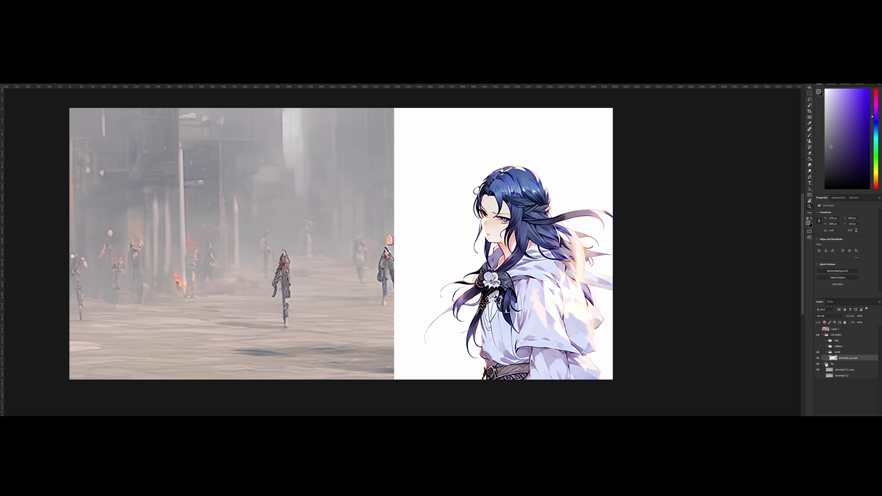
{"action": "key", "text": "ctrl+j"}
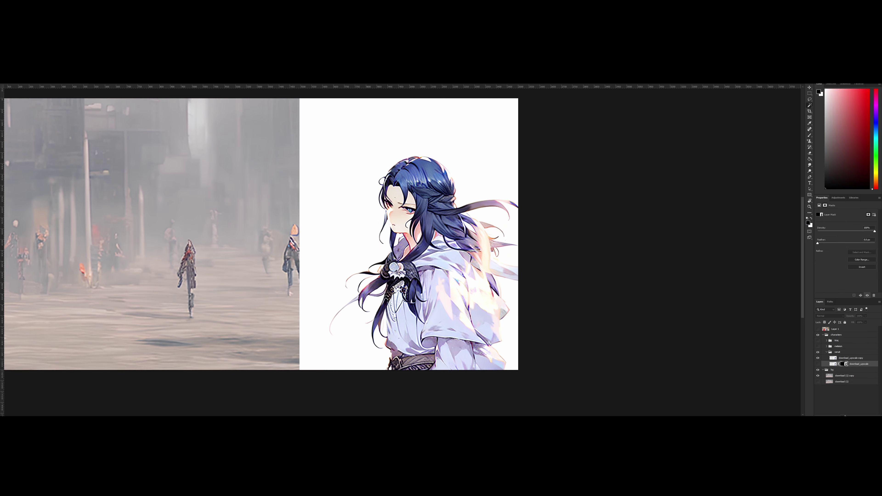
Select the white background on the long-haired character's duplicated layer with the Magic Wand and hide it with a layer mask.
{"action": "key", "text": "w"}
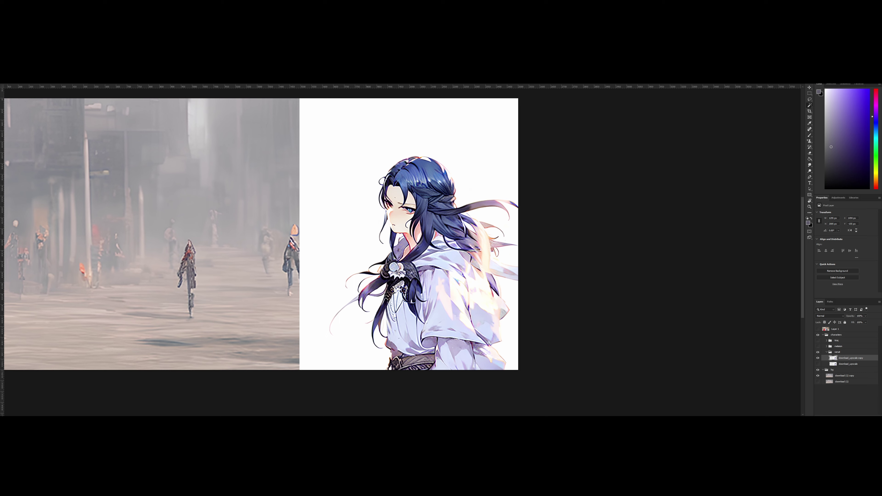
{"action": "left_click", "coordinate": [432, 120]}
{"action": "key", "text": "ctrl+i"}
Try to paint out the leftover white behind the long-haired character's back on the layer mask.
{"action": "left_click", "coordinate": [512, 307]}
{"action": "left_click", "coordinate": [833, 358]}
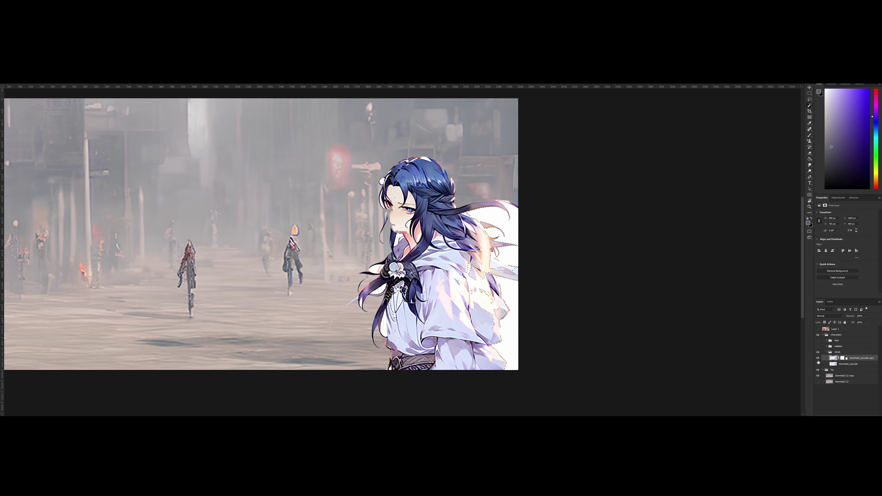
{"action": "left_click", "coordinate": [844, 358]}
{"action": "key", "text": "b"}
{"action": "left_click_drag", "start_coordinate": [493, 209], "coordinate": [514, 341]}
{"action": "key", "text": "ctrl+z"}
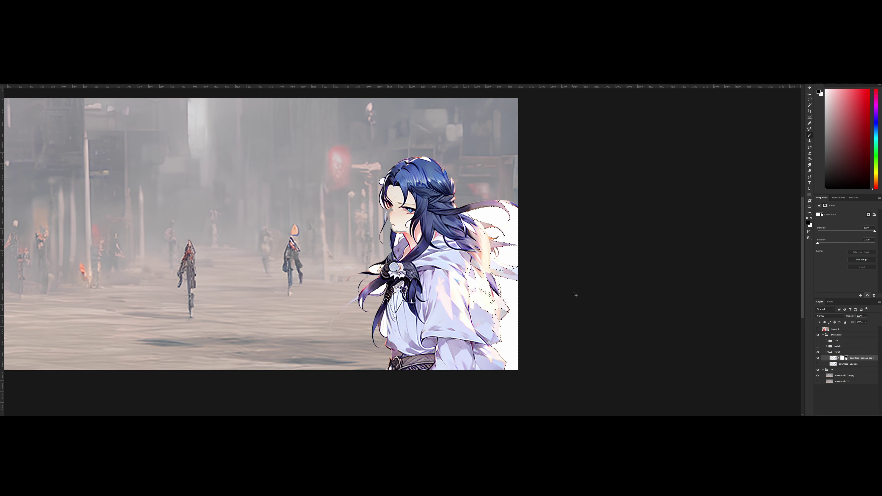
{"action": "key", "text": "ctrl+d"}
Select the leftover white patches behind the back and between the front hair strands, hide them on the mask, and deselect.
{"action": "key", "text": "w"}
{"action": "left_click", "coordinate": [832, 358]}
{"action": "left_click", "coordinate": [514, 314]}
{"action": "left_click", "coordinate": [505, 256], "text": "shift"}
{"action": "left_click", "coordinate": [375, 269], "text": "shift"}
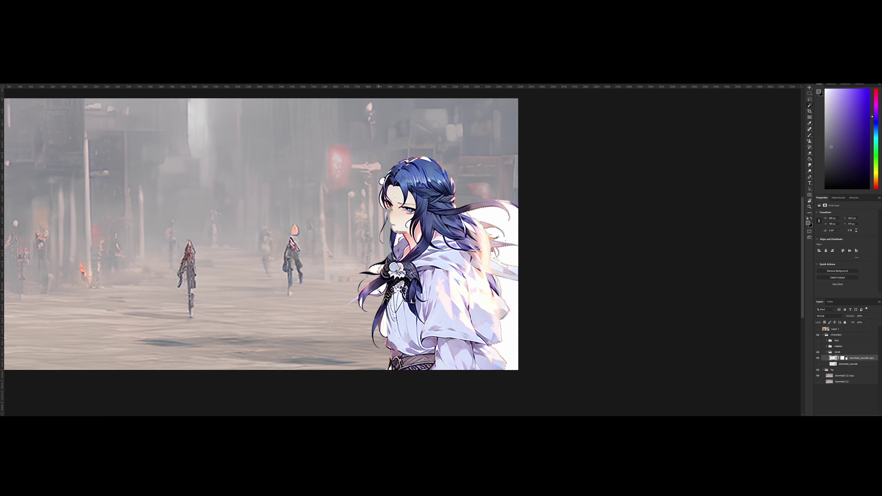
{"action": "left_click", "coordinate": [378, 291], "text": "shift"}
{"action": "left_click", "coordinate": [384, 326], "text": "shift"}
{"action": "left_click", "coordinate": [842, 358]}
{"action": "key", "text": "alt+BackSpace"}
{"action": "key", "text": "ctrl+d"}
Touch up the layer mask with the Brush along the long-haired character's forehead and front hair edge.
{"action": "key", "text": "x"}
{"action": "key", "text": "b"}
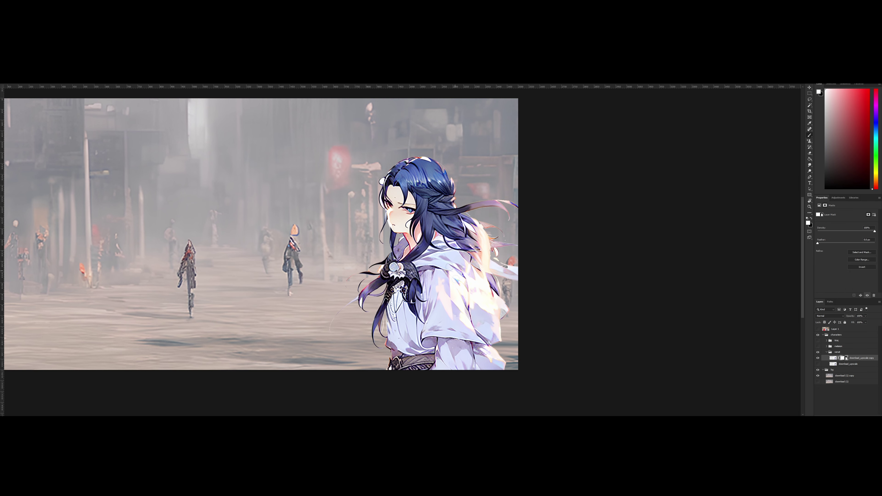
{"action": "left_click_drag", "start_coordinate": [382, 177], "coordinate": [378, 195]}
{"action": "key", "text": "x"}
{"action": "left_click_drag", "start_coordinate": [381, 177], "coordinate": [378, 194]}
Mirror the view and refine the mask with the Brush around the hair wisps behind the long-haired character's shoulder.
{"action": "key", "text": "ctrl+shift+h"}
{"action": "left_click_drag", "start_coordinate": [431, 208], "coordinate": [479, 208]}
{"action": "key", "text": "x"}
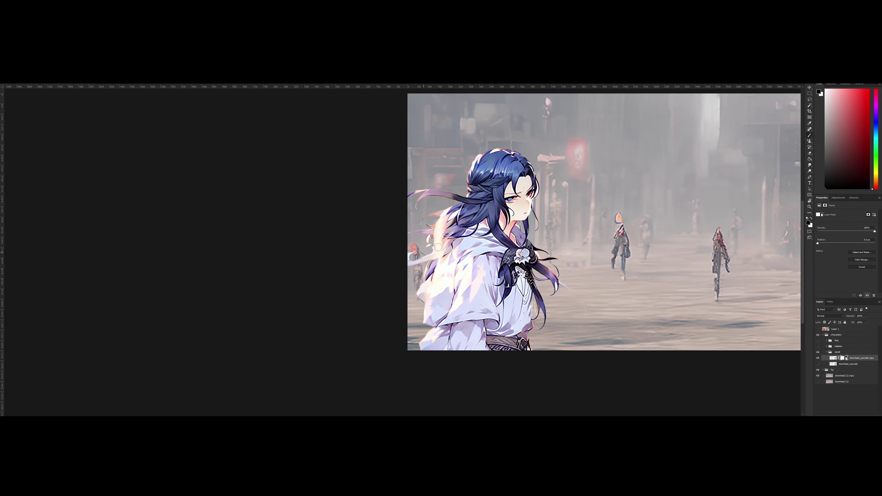
{"action": "left_click_drag", "start_coordinate": [434, 247], "coordinate": [415, 256]}
{"action": "left_click_drag", "start_coordinate": [379, 184], "coordinate": [419, 183]}
{"action": "left_click_drag", "start_coordinate": [356, 167], "coordinate": [361, 167]}
{"action": "key", "text": "x"}
Restore the normal view orientation and clean up the mask around the trailing hair behind the long-haired character.
{"action": "key", "text": "ctrl+shift+h"}
{"action": "left_click_drag", "start_coordinate": [449, 167], "coordinate": [410, 167]}
{"action": "left_click_drag", "start_coordinate": [469, 234], "coordinate": [503, 234]}
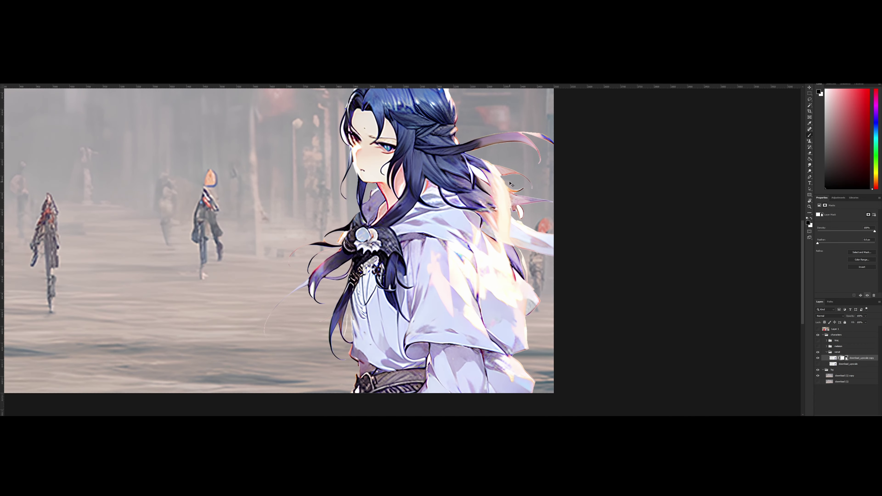
{"action": "left_click_drag", "start_coordinate": [420, 239], "coordinate": [462, 239]}
{"action": "left_click_drag", "start_coordinate": [440, 211], "coordinate": [437, 215]}
{"action": "scroll", "coordinate": [436, 215], "scroll_direction": "down", "scroll_amount": 4}
{"action": "key", "text": "x"}
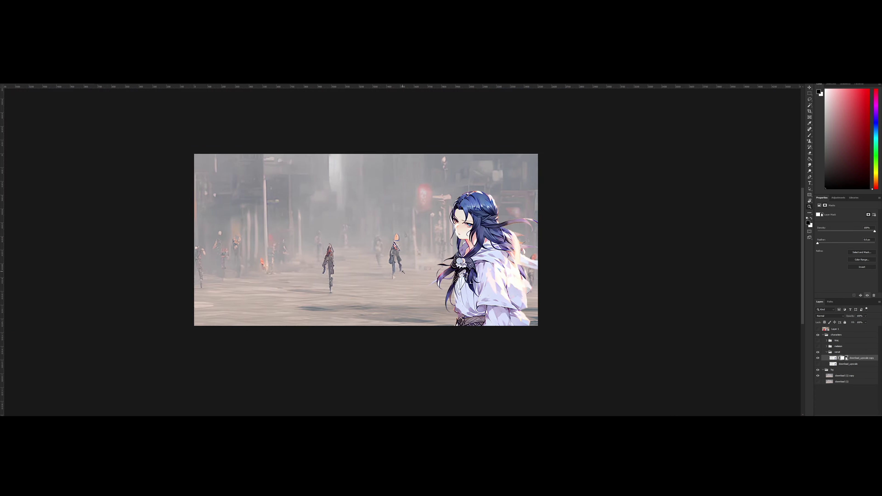
Check the masked long-haired character in a mirrored view and return to the normal orientation.
{"action": "scroll", "coordinate": [398, 308], "scroll_direction": "up", "scroll_amount": 3}
{"action": "key", "text": "x"}
{"action": "key", "text": "ctrl+shift+h"}
{"action": "left_click_drag", "start_coordinate": [450, 254], "coordinate": [410, 254]}
{"action": "key", "text": "ctrl+shift+h"}
{"action": "left_click_drag", "start_coordinate": [320, 256], "coordinate": [351, 256]}
Show and expand the blue-haired character's group and duplicate its image layer.
{"action": "left_click", "coordinate": [817, 346]}
{"action": "left_click_drag", "start_coordinate": [399, 209], "coordinate": [546, 249]}
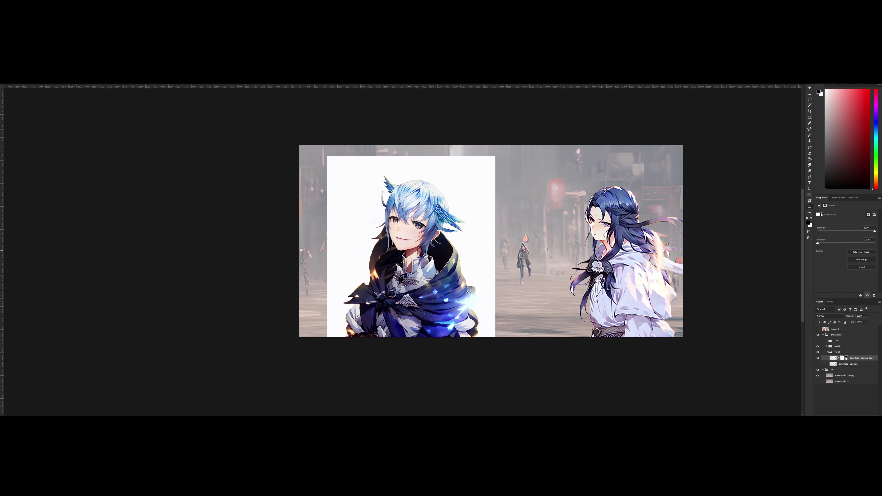
{"action": "left_click", "coordinate": [826, 346]}
{"action": "left_click", "coordinate": [838, 353]}
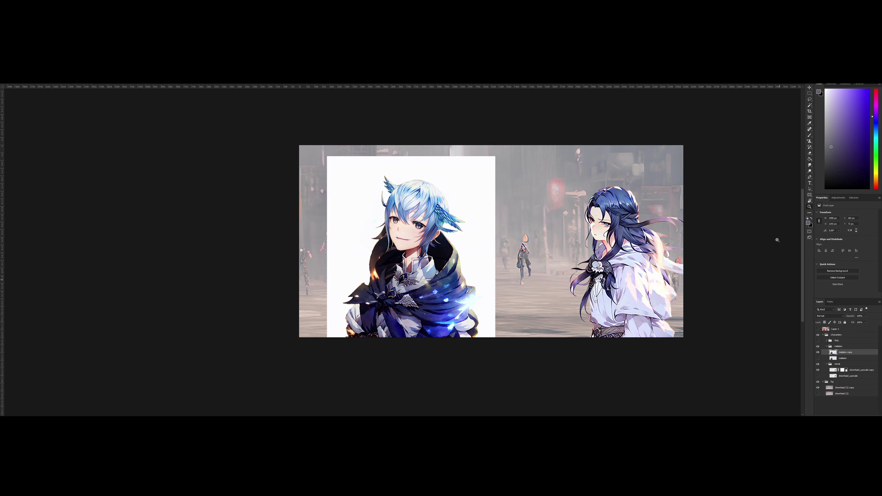
Select the white background around the blue-haired character and hide it with an inverted layer mask on the duplicated layer.
{"action": "left_click", "coordinate": [809, 107]}
{"action": "left_click", "coordinate": [427, 178]}
{"action": "left_click", "coordinate": [854, 414]}
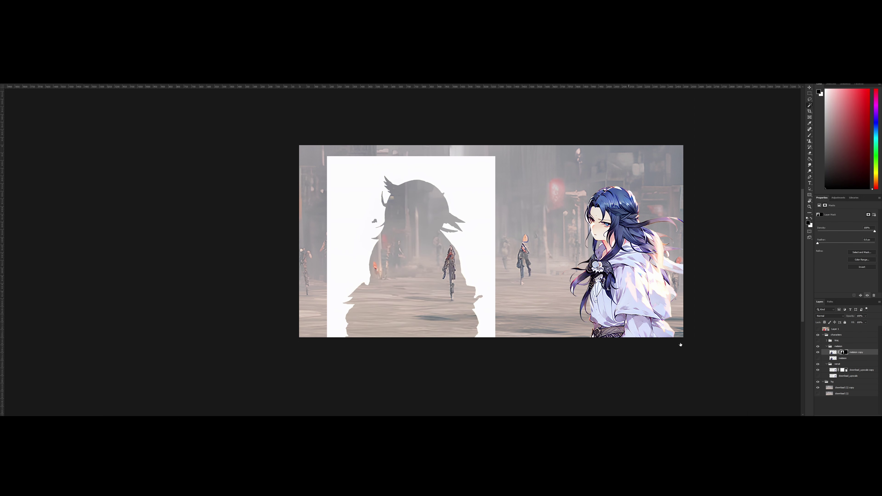
{"action": "key", "text": "ctrl+i"}
Examine the blue-haired character's cut-out edges from the cloak up to the hair against the street background.
{"action": "key", "text": "z"}
{"action": "mouse_move", "coordinate": [424, 232]}
{"action": "left_mouse_down"}
{"action": "mouse_move", "coordinate": [461, 232]}
{"action": "mouse_move", "coordinate": [443, 233]}
{"action": "left_mouse_up"}
{"action": "key", "text": "b"}
{"action": "left_click_drag", "start_coordinate": [521, 311], "coordinate": [556, 311]}
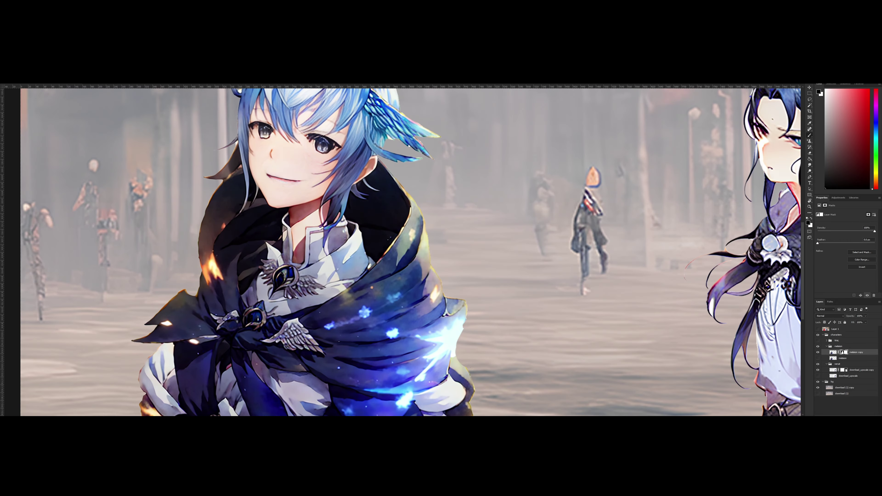
{"action": "scroll", "coordinate": [602, 362], "scroll_direction": "down", "scroll_amount": 5}
{"action": "scroll", "coordinate": [447, 209], "scroll_direction": "up", "scroll_amount": 5}
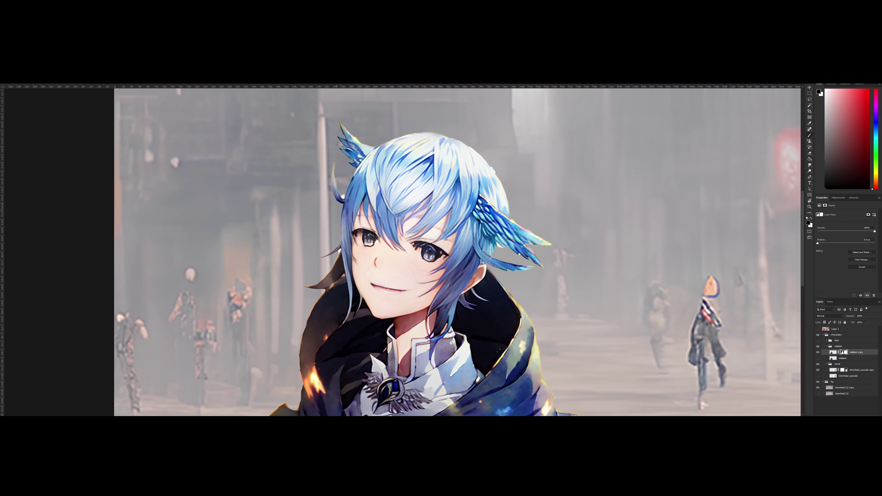
{"action": "key", "text": "ctrl+minus"}
{"action": "key", "text": "ctrl+minus"}
{"action": "key", "text": "ctrl+minus"}
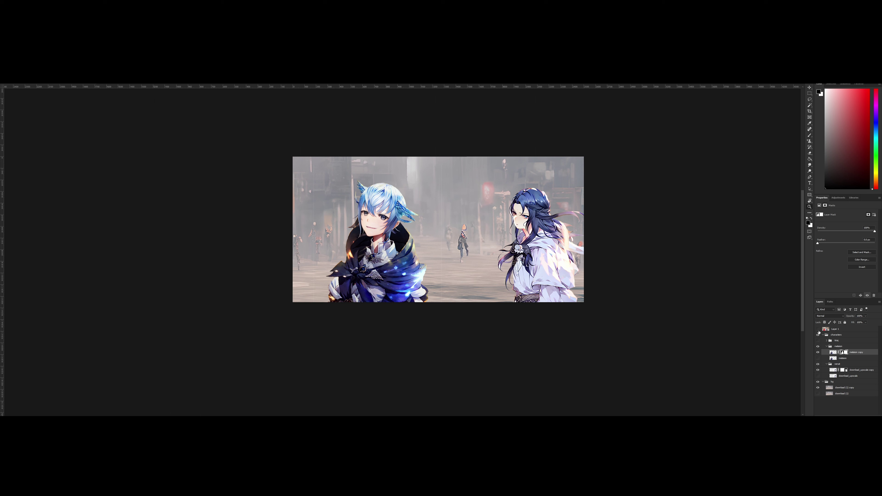
Compare the composite with the original meme photo by toggling the photo layer, leaving it hidden.
{"action": "left_click", "coordinate": [818, 330]}
{"action": "left_click", "coordinate": [817, 330]}
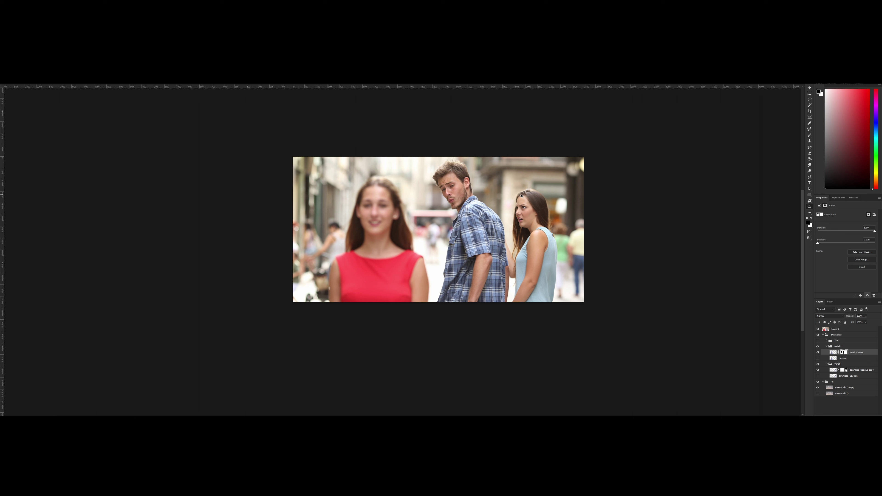
{"action": "left_click", "coordinate": [818, 331]}
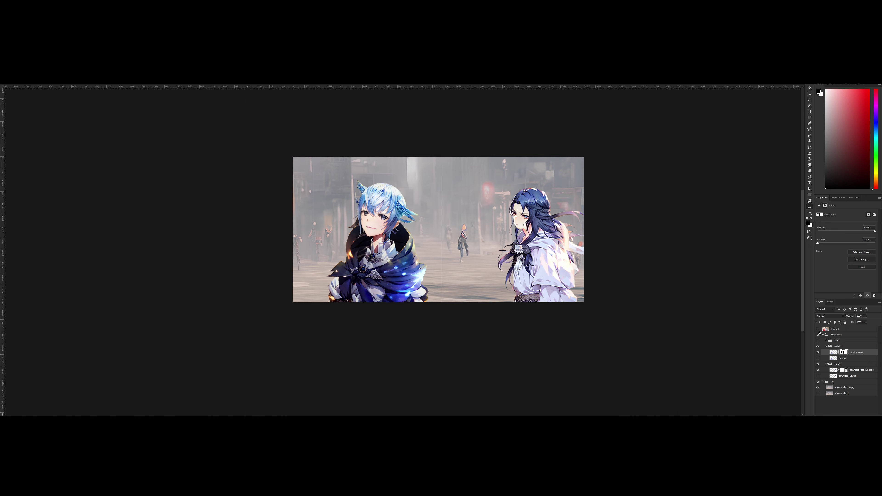
{"action": "left_click", "coordinate": [818, 331]}
{"action": "left_click", "coordinate": [817, 330]}
{"action": "left_click", "coordinate": [818, 330]}
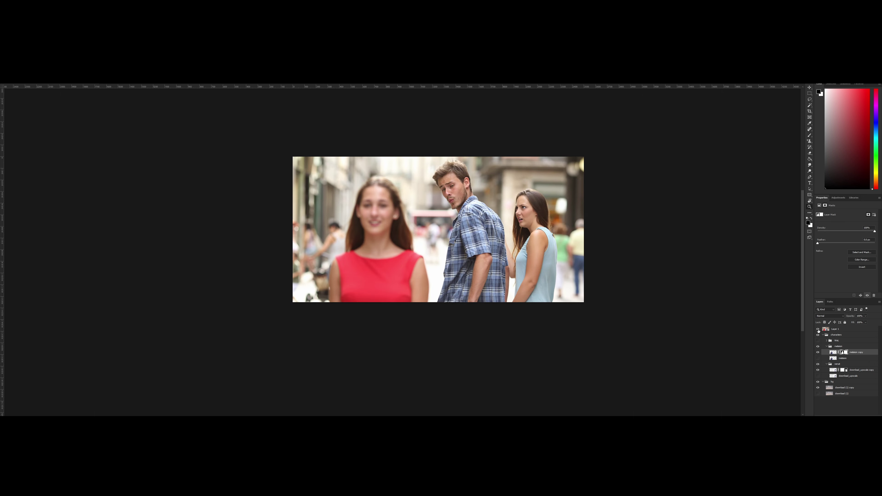
{"action": "left_click", "coordinate": [818, 330]}
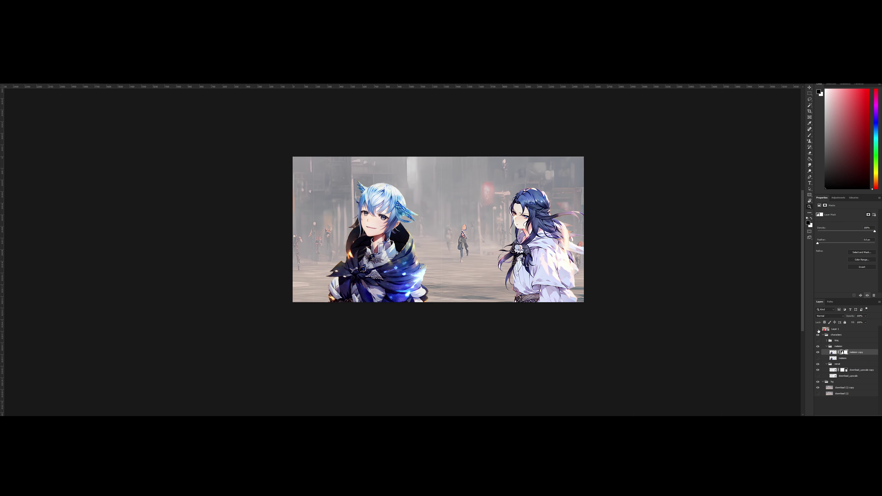
Enlarge the blue-haired character's whole group slightly with Free Transform and apply the change.
{"action": "left_click", "coordinate": [843, 358]}
{"action": "left_click", "coordinate": [837, 346]}
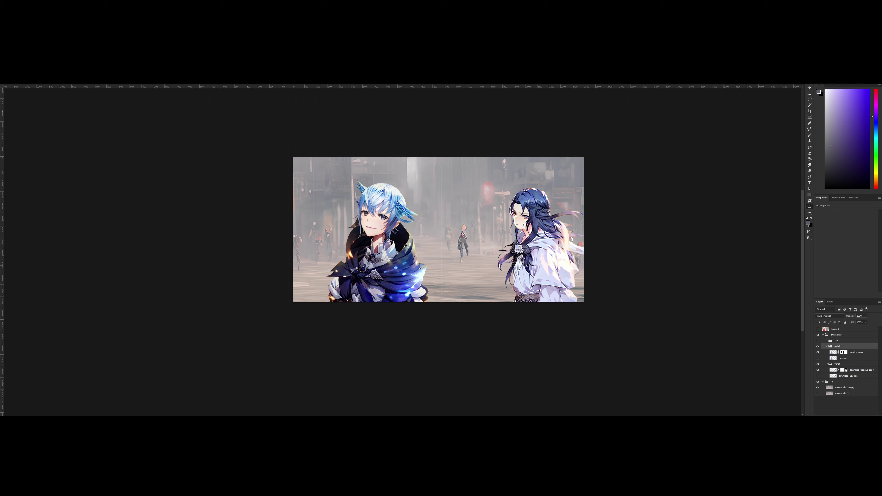
{"action": "key", "text": "ctrl+t"}
{"action": "left_click_drag", "start_coordinate": [379, 163], "coordinate": [379, 162]}
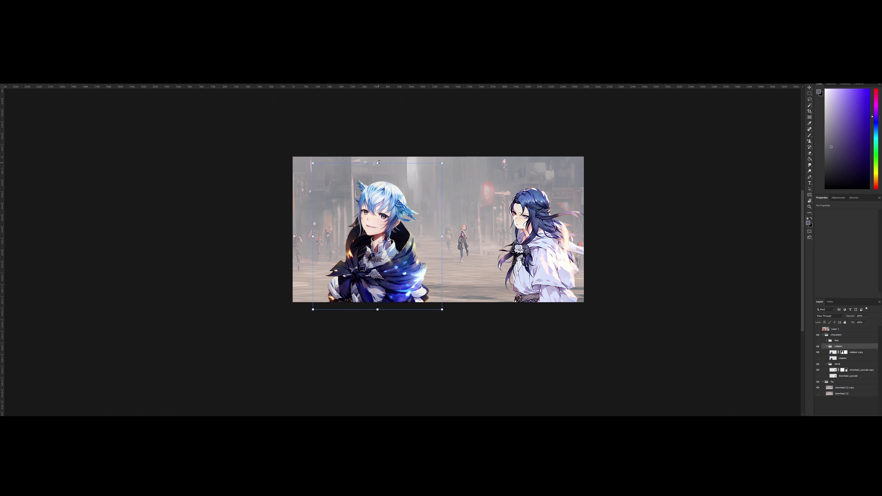
{"action": "key", "text": "Return"}
{"action": "key", "text": "z"}
Compare the resized blue-haired character with the woman in the original photo, leaving the photo hidden.
{"action": "left_click", "coordinate": [818, 330]}
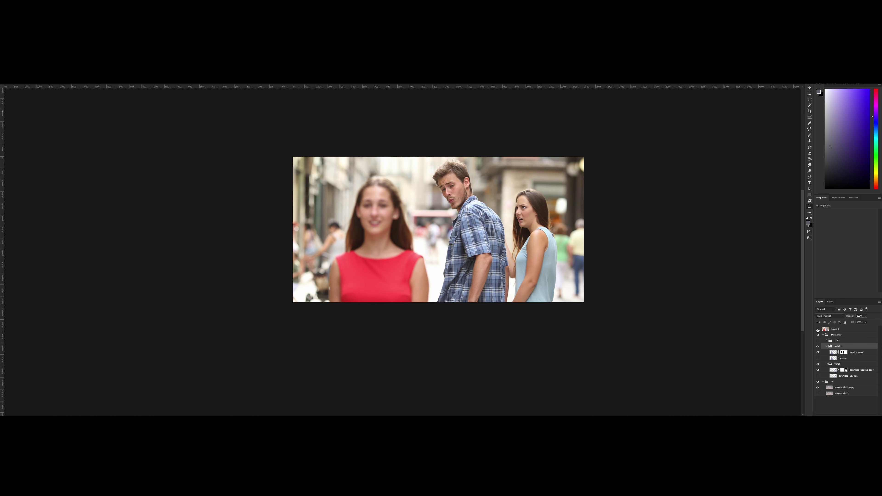
{"action": "left_click", "coordinate": [817, 329]}
{"action": "left_click", "coordinate": [817, 330]}
{"action": "left_click", "coordinate": [818, 330]}
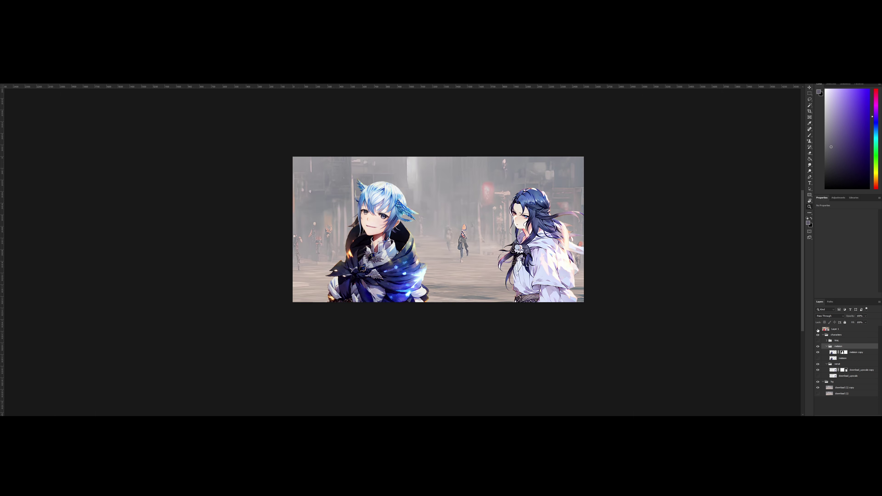
{"action": "left_click", "coordinate": [817, 329]}
{"action": "left_click", "coordinate": [817, 329]}
Select the long-haired character's group and adjust its size slightly with Free Transform.
{"action": "left_click", "coordinate": [847, 364]}
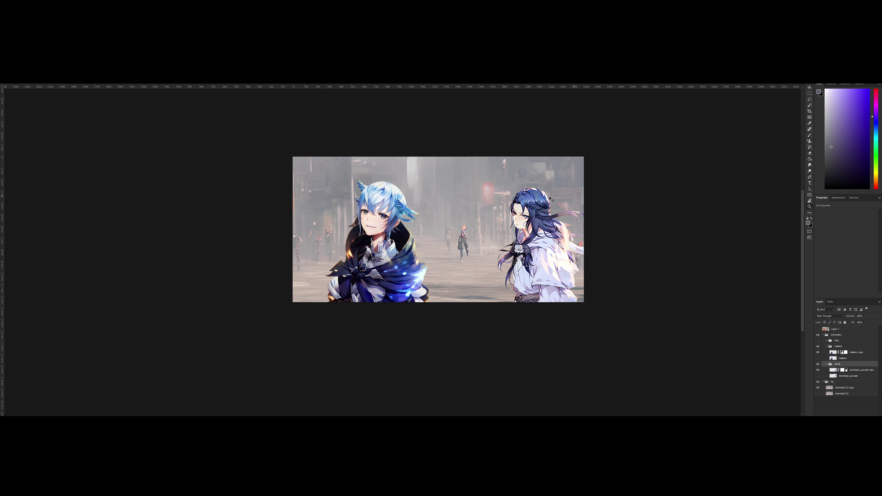
{"action": "key", "text": "ctrl+t"}
{"action": "left_click_drag", "start_coordinate": [542, 138], "coordinate": [541, 139]}
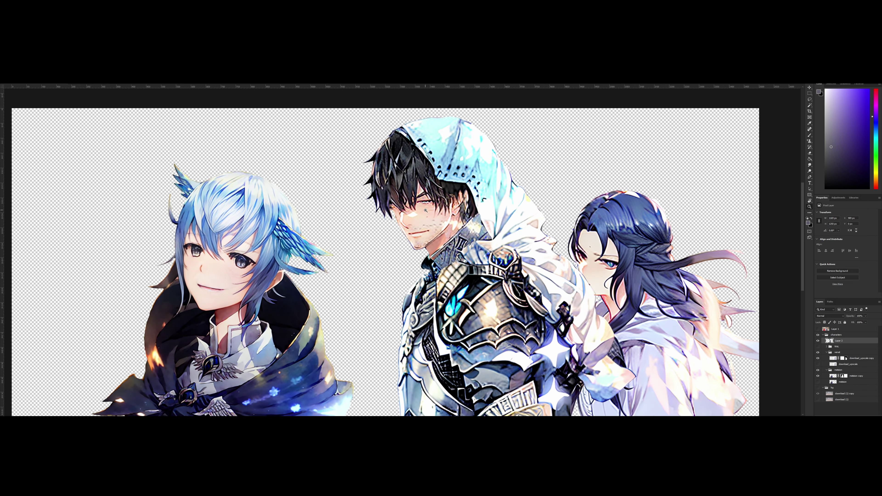
Duplicate the merged characters layer and brush over the hooded man's inner hood beside the hair with the Healing Brush.
{"action": "key", "text": "ctrl+j"}
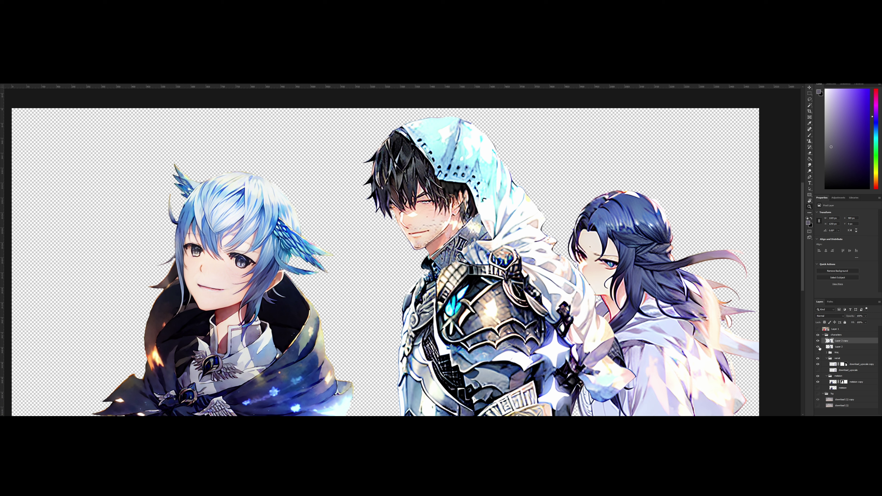
{"action": "left_click", "coordinate": [468, 194]}
{"action": "left_click", "coordinate": [372, 206], "text": "alt"}
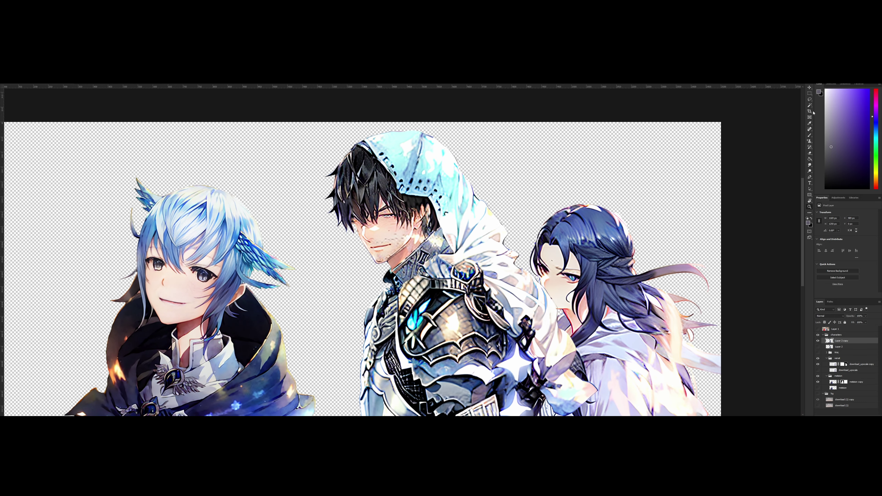
{"action": "left_click", "coordinate": [809, 130]}
{"action": "left_click_drag", "start_coordinate": [419, 196], "coordinate": [405, 202]}
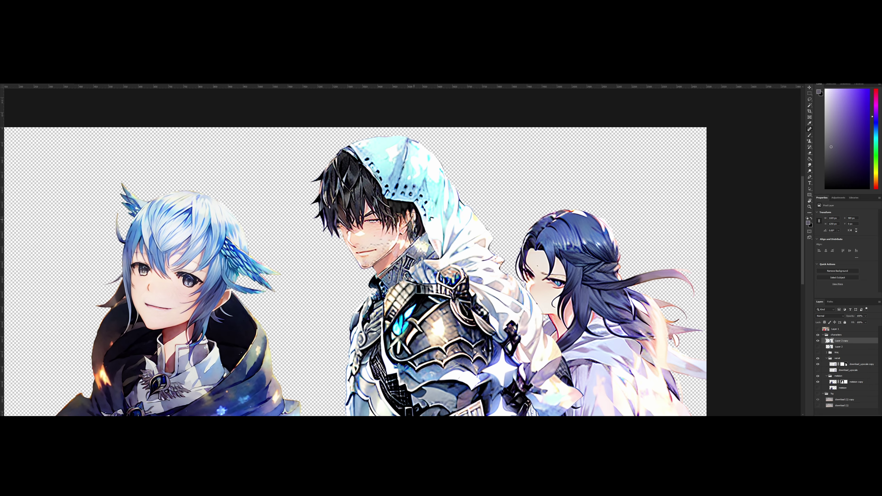
Retouch the area between the hooded man's ear and inner hood edge with further Healing Brush strokes.
{"action": "key", "text": "z"}
{"action": "left_click", "coordinate": [417, 218]}
{"action": "left_click", "coordinate": [810, 129]}
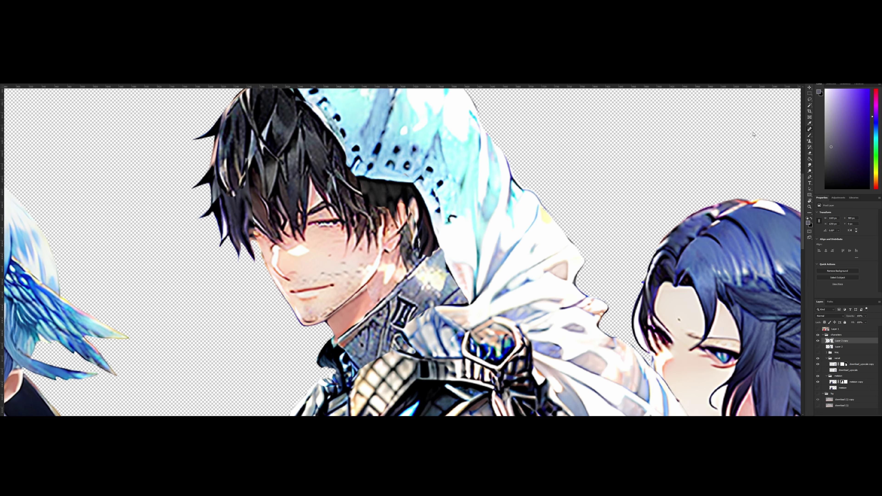
{"action": "left_click_drag", "start_coordinate": [425, 203], "coordinate": [416, 220]}
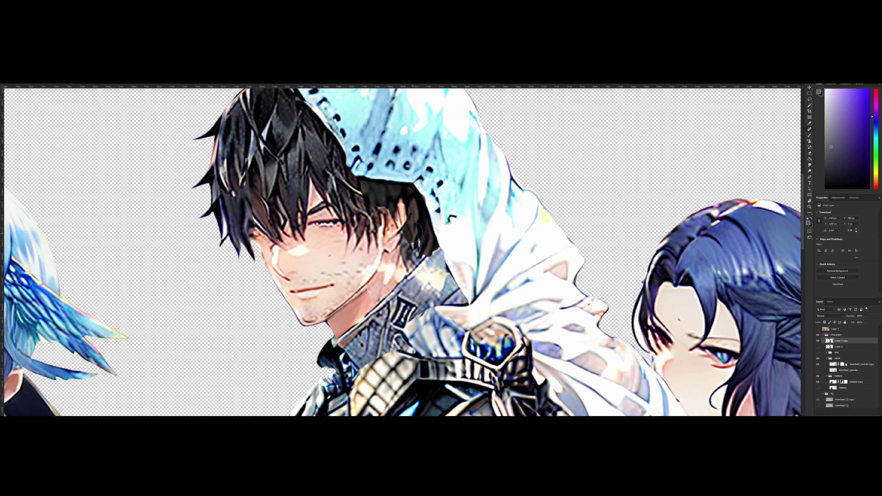
{"action": "key", "text": "z"}
{"action": "left_click", "coordinate": [492, 191], "text": "alt"}
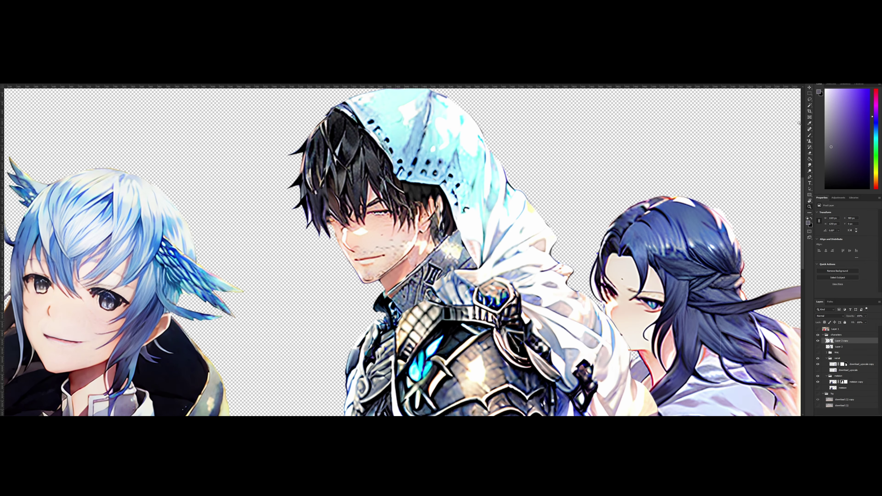
{"action": "left_click", "coordinate": [810, 108]}
{"action": "left_click", "coordinate": [810, 129]}
{"action": "left_click_drag", "start_coordinate": [440, 230], "coordinate": [441, 186]}
{"action": "key", "text": "Return"}
Sample the dark hair colour, paint over the area behind the ear on a clipped layer, and merge it down.
{"action": "key", "text": "b"}
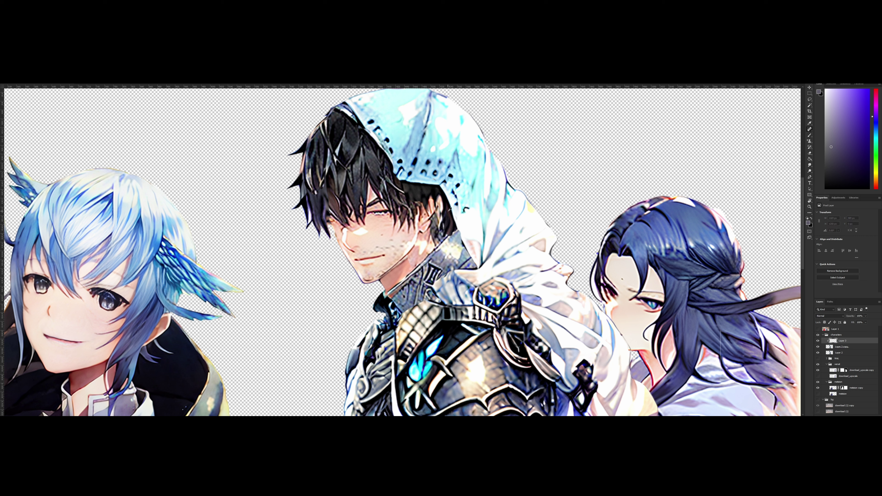
{"action": "left_click", "coordinate": [448, 211], "text": "alt"}
{"action": "left_click_drag", "start_coordinate": [443, 205], "coordinate": [442, 234]}
{"action": "left_click", "coordinate": [430, 195], "text": "alt"}
{"action": "key", "text": "z"}
{"action": "mouse_move", "coordinate": [488, 217]}
{"action": "left_mouse_down"}
{"action": "mouse_move", "coordinate": [434, 217]}
{"action": "mouse_move", "coordinate": [485, 217]}
{"action": "left_mouse_up"}
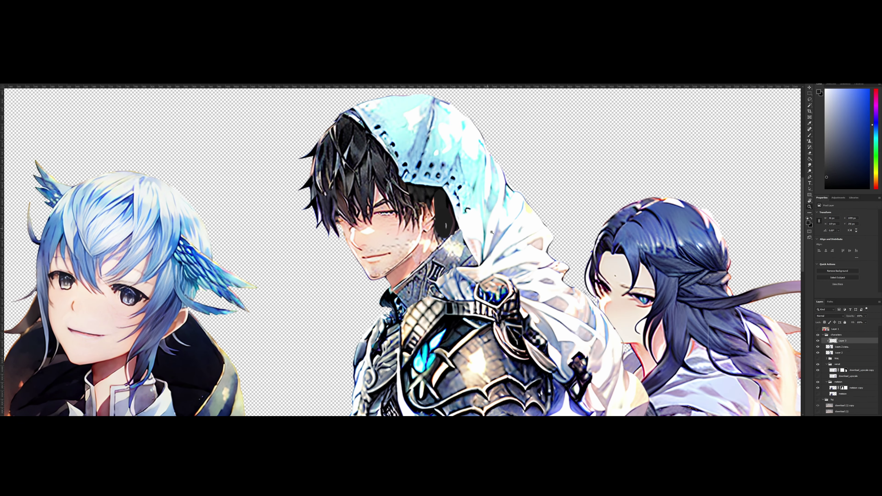
{"action": "key", "text": "ctrl+e"}
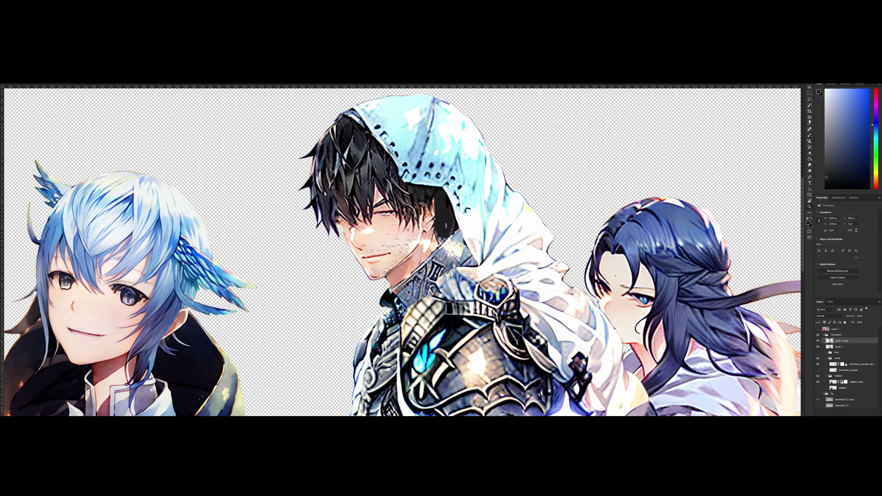
Try to blend the dark patch behind the hooded man's ear with the Healing Brush.
{"action": "left_click", "coordinate": [810, 129]}
{"action": "mouse_move", "coordinate": [444, 215]}
{"action": "left_mouse_down"}
{"action": "mouse_move", "coordinate": [437, 194]}
{"action": "mouse_move", "coordinate": [444, 231]}
{"action": "left_mouse_up"}
{"action": "key", "text": "ctrl+z"}
{"action": "key", "text": "ctrl+z"}
Mirror the view and paint dark with a smaller brush from behind the ear up along the underside of the hood.
{"action": "key", "text": "z"}
{"action": "mouse_move", "coordinate": [479, 206]}
{"action": "left_mouse_down"}
{"action": "mouse_move", "coordinate": [469, 199]}
{"action": "mouse_move", "coordinate": [588, 208]}
{"action": "left_mouse_up"}
{"action": "key", "text": "ctrl+shift+h"}
{"action": "mouse_move", "coordinate": [424, 217]}
{"action": "left_mouse_down"}
{"action": "mouse_move", "coordinate": [448, 217]}
{"action": "mouse_move", "coordinate": [400, 220]}
{"action": "mouse_move", "coordinate": [425, 225]}
{"action": "mouse_move", "coordinate": [420, 204]}
{"action": "mouse_move", "coordinate": [420, 232]}
{"action": "left_mouse_up"}
{"action": "key", "text": "b"}
{"action": "key", "text": "["}
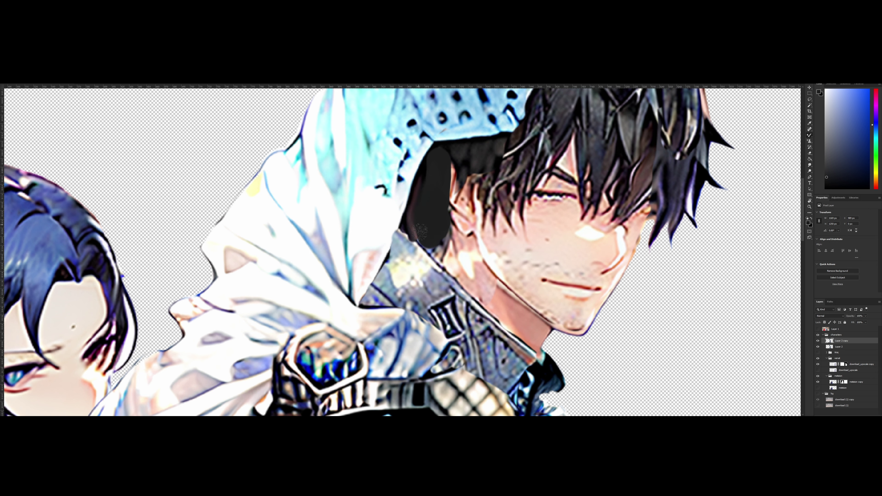
{"action": "mouse_move", "coordinate": [449, 166]}
{"action": "left_mouse_down"}
{"action": "mouse_move", "coordinate": [454, 173]}
{"action": "mouse_move", "coordinate": [443, 173]}
{"action": "mouse_move", "coordinate": [436, 163]}
{"action": "mouse_move", "coordinate": [450, 146]}
{"action": "mouse_move", "coordinate": [482, 150]}
{"action": "left_mouse_up"}
{"action": "key", "text": "z"}
{"action": "key", "text": "b"}
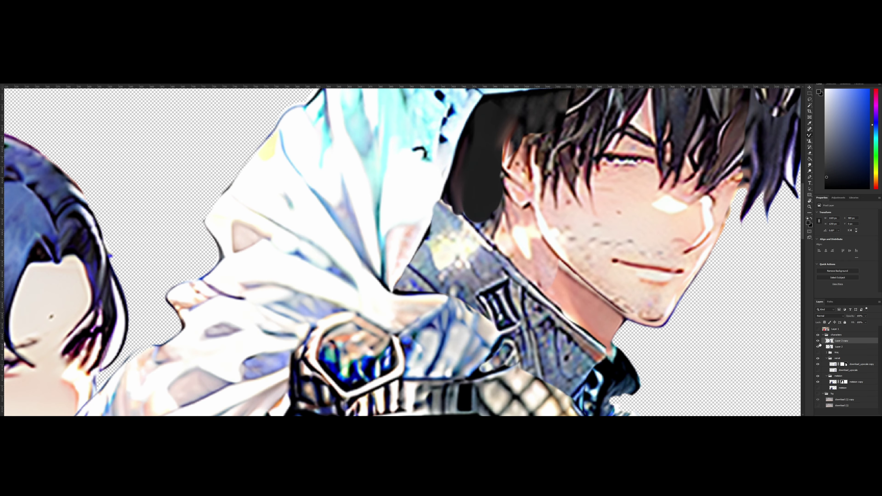
Hide the layer beneath the retouched copy and check the dark patch behind the hooded man's ear at several zoom levels.
{"action": "left_click", "coordinate": [818, 347]}
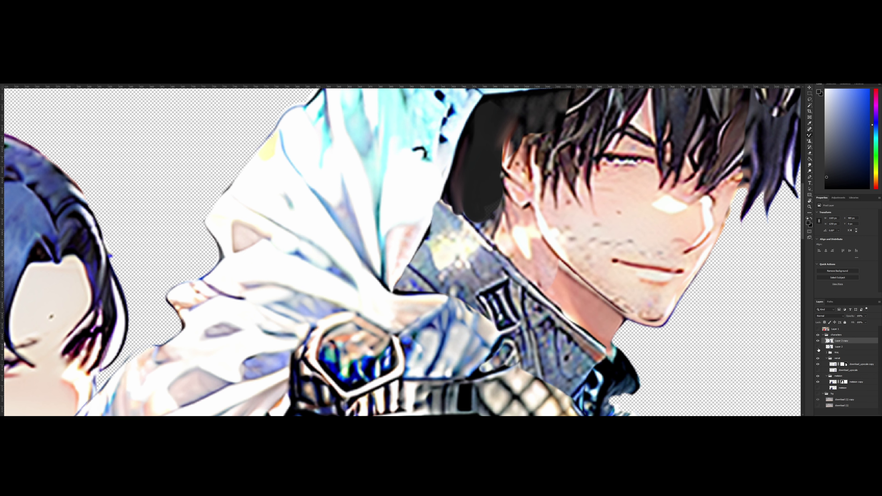
{"action": "left_click_drag", "start_coordinate": [614, 217], "coordinate": [540, 254]}
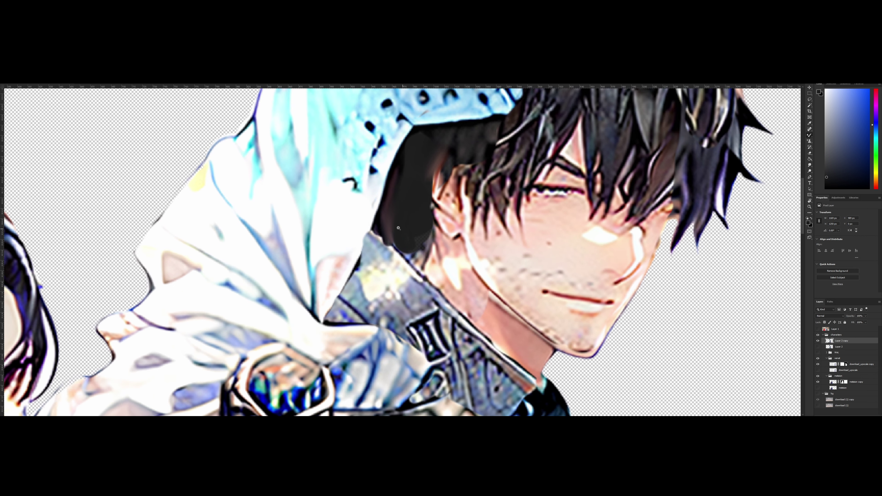
{"action": "key", "text": "z"}
{"action": "left_click_drag", "start_coordinate": [407, 217], "coordinate": [375, 215]}
{"action": "key", "text": "b"}
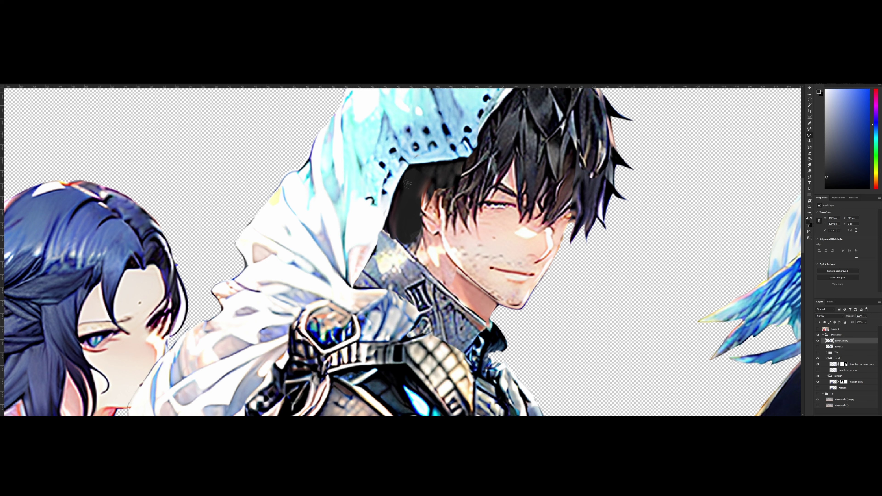
{"action": "key", "text": "z"}
{"action": "left_click_drag", "start_coordinate": [461, 186], "coordinate": [424, 185]}
{"action": "key", "text": "z"}
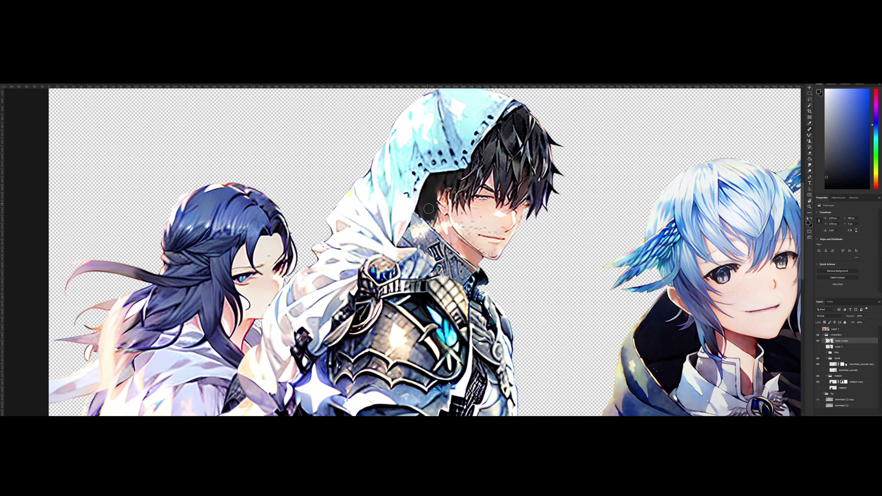
Try a stroke across the dark patch behind the ear, undo it, and return to the unmirrored view.
{"action": "mouse_move", "coordinate": [429, 208]}
{"action": "left_mouse_down"}
{"action": "mouse_move", "coordinate": [436, 233]}
{"action": "mouse_move", "coordinate": [466, 222]}
{"action": "mouse_move", "coordinate": [431, 183]}
{"action": "mouse_move", "coordinate": [462, 158]}
{"action": "mouse_move", "coordinate": [481, 170]}
{"action": "left_mouse_up"}
{"action": "key", "text": "ctrl+z"}
{"action": "key", "text": "z"}
{"action": "key", "text": "ctrl+shift+h"}
{"action": "left_click_drag", "start_coordinate": [431, 193], "coordinate": [485, 197]}
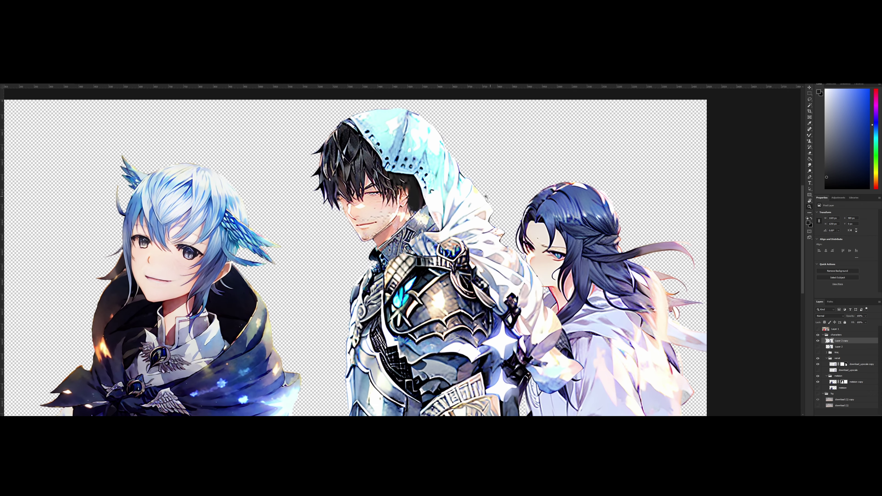
{"action": "left_click_drag", "start_coordinate": [420, 190], "coordinate": [563, 237]}
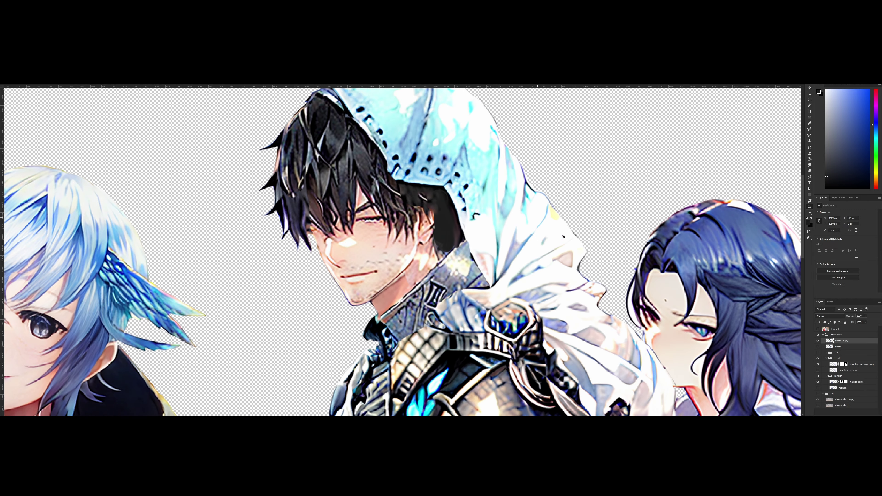
Duplicate the hooded man's layer and shift the copy sideways and down so its hair overlaps the patch behind the ear.
{"action": "key", "text": "ctrl+j"}
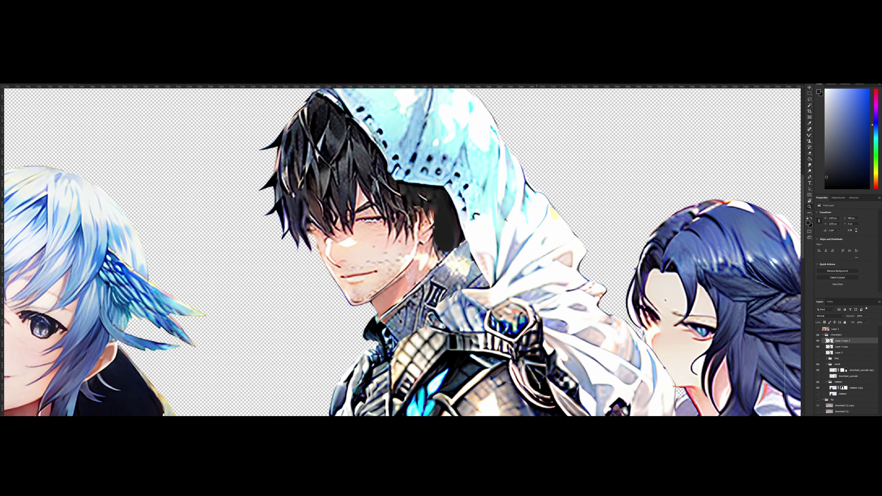
{"action": "left_click_drag", "start_coordinate": [415, 220], "coordinate": [502, 275]}
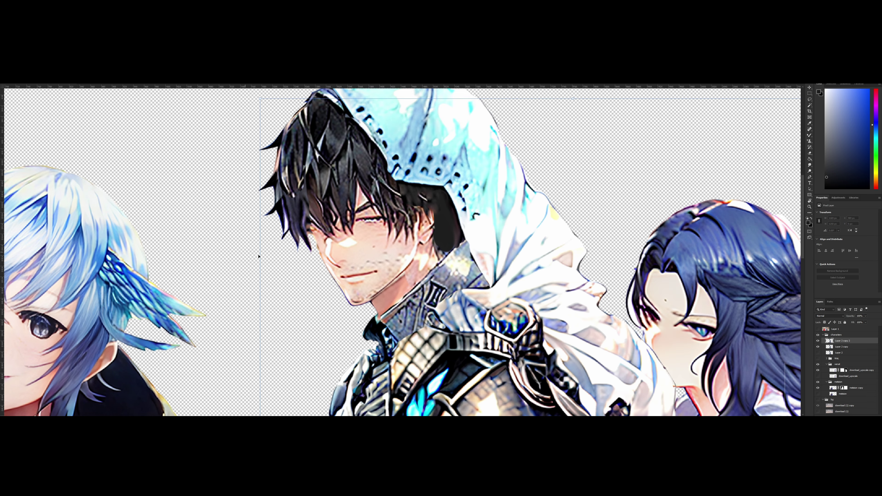
{"action": "left_click_drag", "start_coordinate": [445, 234], "coordinate": [486, 251]}
{"action": "key", "text": "ctrl+z"}
{"action": "key", "text": "ctrl+shift+z"}
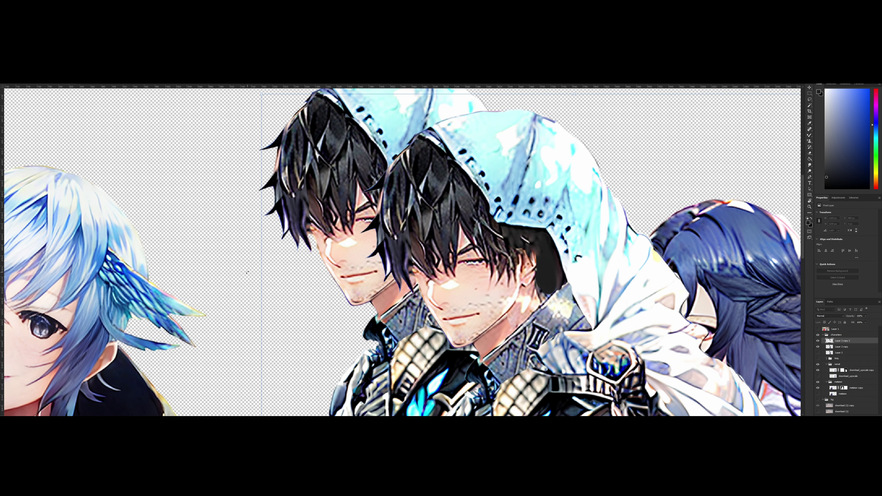
{"action": "key", "text": "Return"}
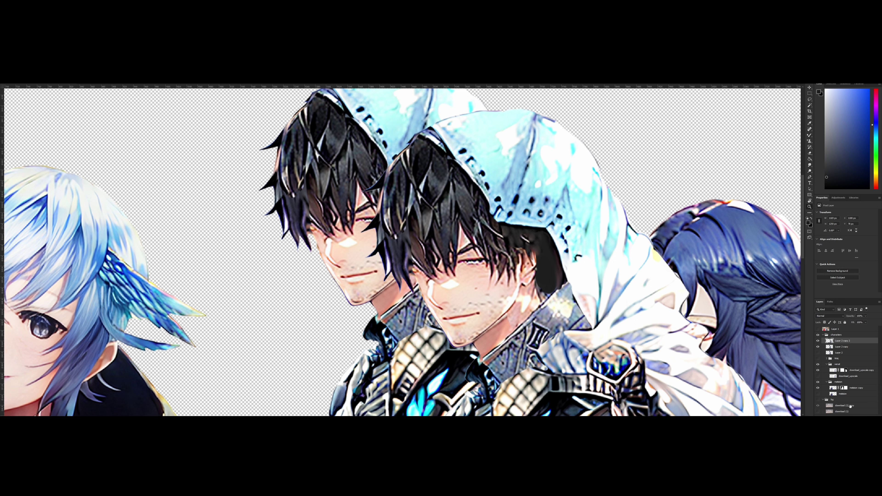
Add a black mask to the shifted copy and paint white behind the ear to reveal its hair there.
{"action": "left_click", "coordinate": [848, 418], "text": "alt"}
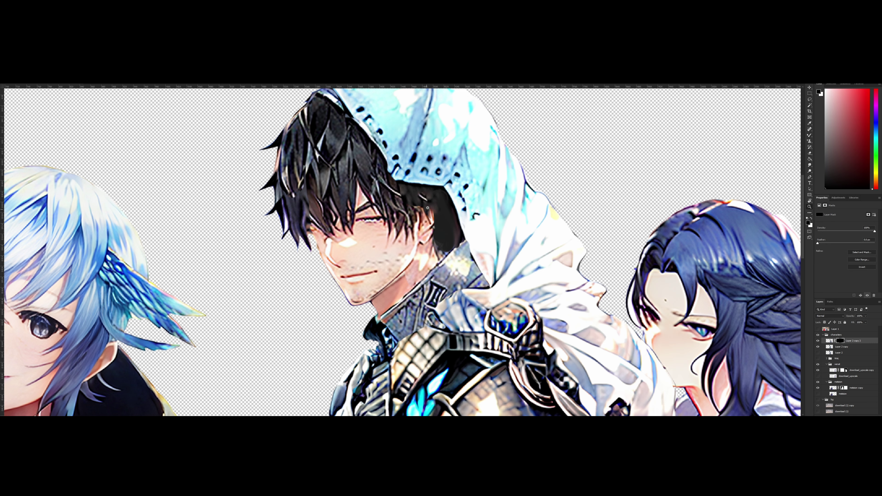
{"action": "key", "text": "b"}
{"action": "key", "text": "x"}
{"action": "mouse_move", "coordinate": [433, 191]}
{"action": "left_mouse_down"}
{"action": "mouse_move", "coordinate": [438, 235]}
{"action": "mouse_move", "coordinate": [443, 201]}
{"action": "mouse_move", "coordinate": [452, 231]}
{"action": "mouse_move", "coordinate": [441, 239]}
{"action": "mouse_move", "coordinate": [447, 246]}
{"action": "mouse_move", "coordinate": [458, 236]}
{"action": "mouse_move", "coordinate": [427, 219]}
{"action": "mouse_move", "coordinate": [435, 218]}
{"action": "left_mouse_up"}
{"action": "key", "text": "bracketleft"}
{"action": "key", "text": "bracketleft"}
{"action": "key", "text": "bracketleft"}
Refine the masked hair behind the ear in the mirrored view, using black on the mask for corrections.
{"action": "key", "text": "z"}
{"action": "key", "text": "ctrl+shift+h"}
{"action": "left_click_drag", "start_coordinate": [339, 217], "coordinate": [469, 216]}
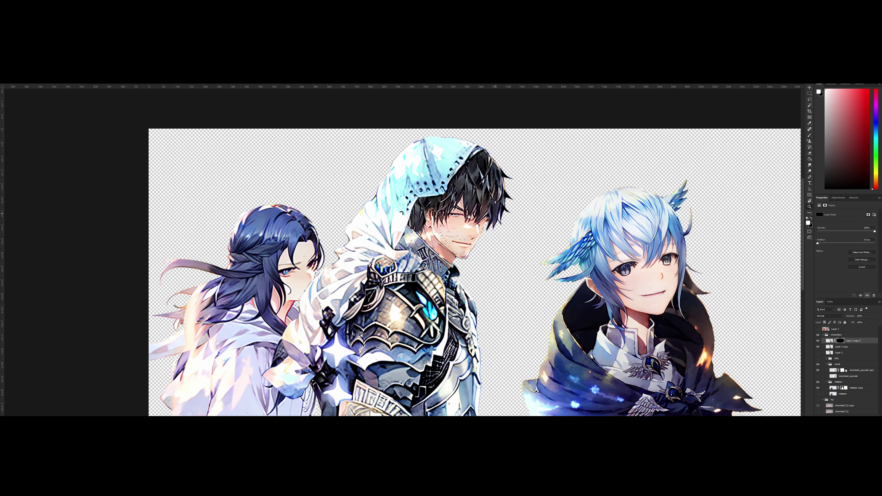
{"action": "left_click", "coordinate": [447, 224]}
{"action": "key", "text": "b"}
{"action": "key", "text": "x"}
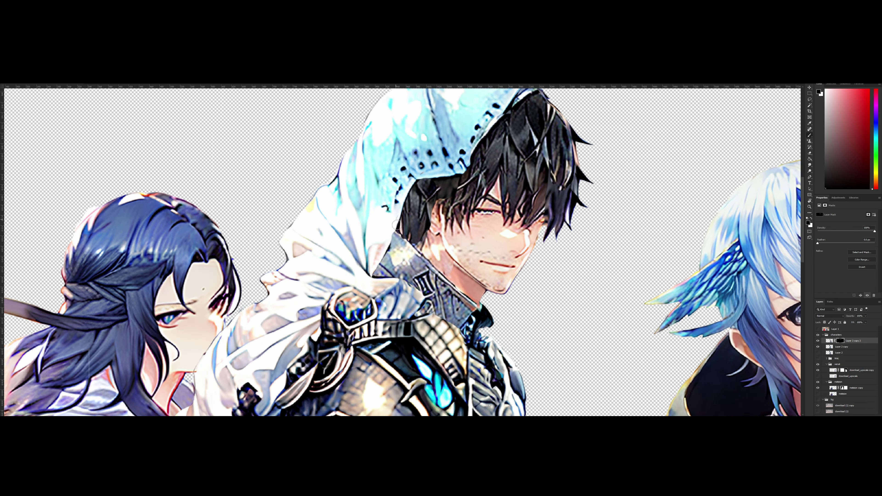
{"action": "key", "text": "ctrl+minus"}
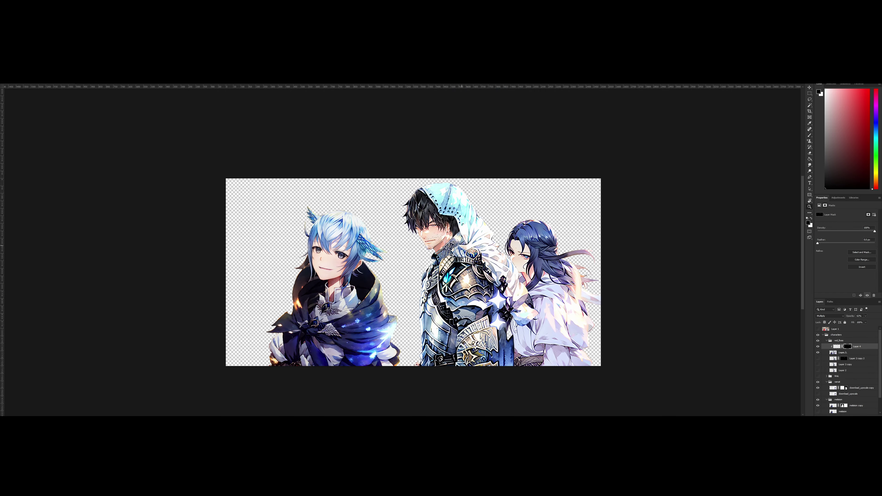
Delete the masked Multiply layer, duplicate the layer below it, and hide the original.
{"action": "left_click_drag", "start_coordinate": [452, 240], "coordinate": [545, 226]}
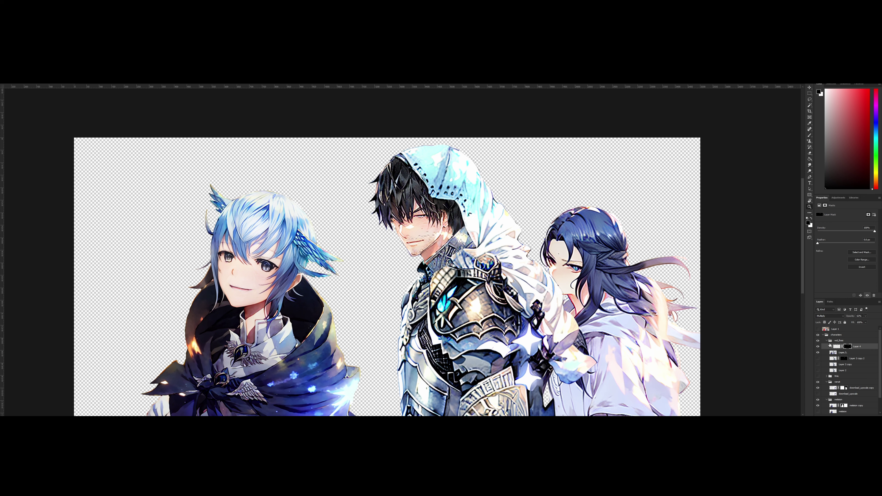
{"action": "key", "text": "Delete"}
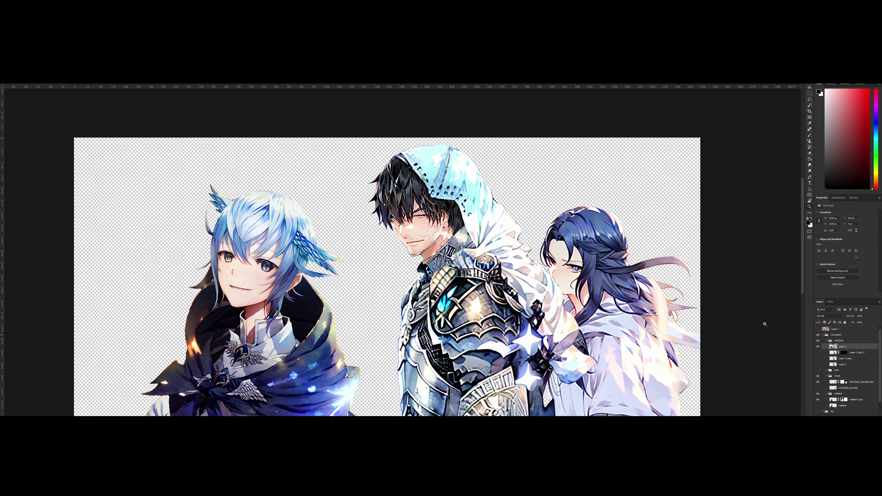
{"action": "left_click_drag", "start_coordinate": [454, 209], "coordinate": [436, 222]}
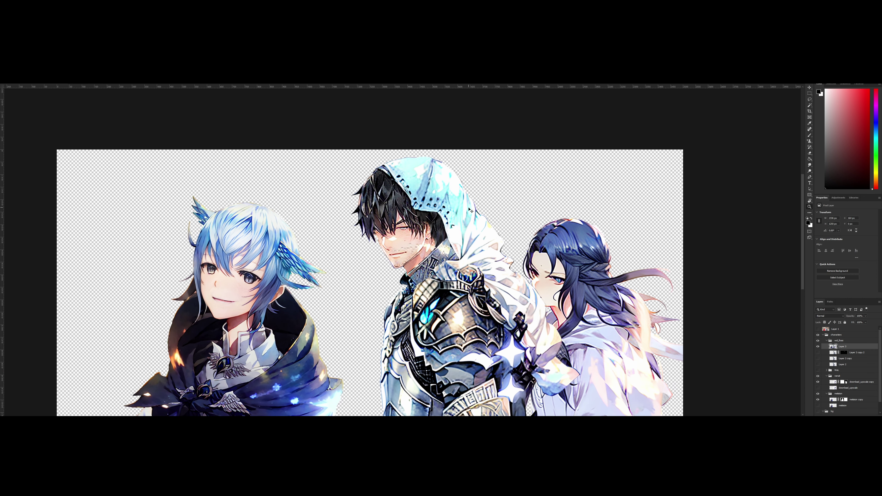
{"action": "key", "text": "ctrl+j"}
{"action": "left_click", "coordinate": [818, 353]}
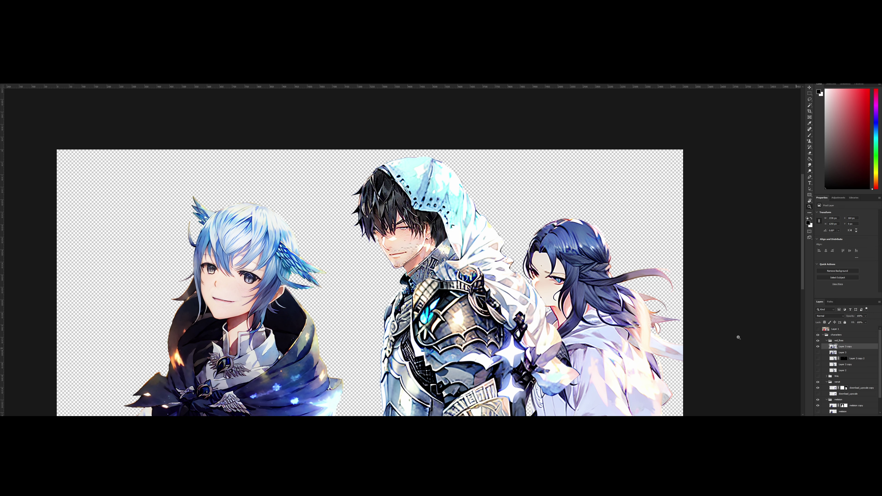
Retouch the dark front edge of the hooded man's collar below the chin with Healing Brush strokes.
{"action": "left_click_drag", "start_coordinate": [392, 236], "coordinate": [428, 301]}
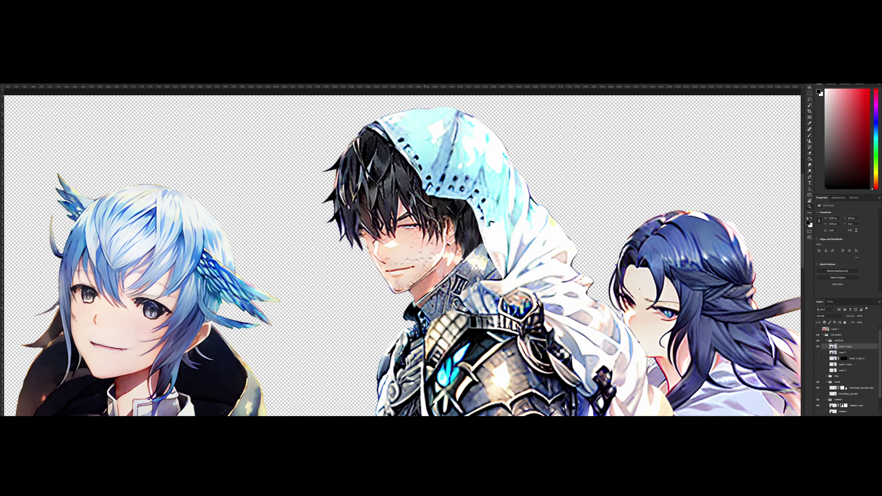
{"action": "key", "text": "b"}
{"action": "left_click", "coordinate": [809, 129]}
{"action": "left_click_drag", "start_coordinate": [425, 313], "coordinate": [423, 325]}
{"action": "key", "text": "z"}
{"action": "mouse_move", "coordinate": [461, 294]}
{"action": "left_mouse_down"}
{"action": "mouse_move", "coordinate": [423, 274]}
{"action": "mouse_move", "coordinate": [457, 268]}
{"action": "left_mouse_up"}
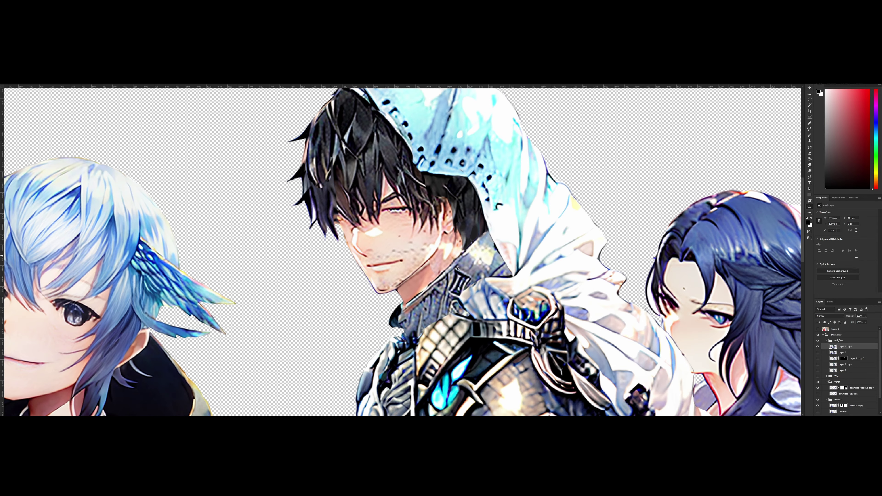
{"action": "left_click", "coordinate": [810, 128]}
{"action": "left_click_drag", "start_coordinate": [402, 329], "coordinate": [393, 305]}
Examine the retouched collar and hooded man in both mirrored and normal views at different zoom levels.
{"action": "key", "text": "z"}
{"action": "left_click_drag", "start_coordinate": [457, 309], "coordinate": [396, 290]}
{"action": "key", "text": "ctrl+shift+h"}
{"action": "key", "text": "b"}
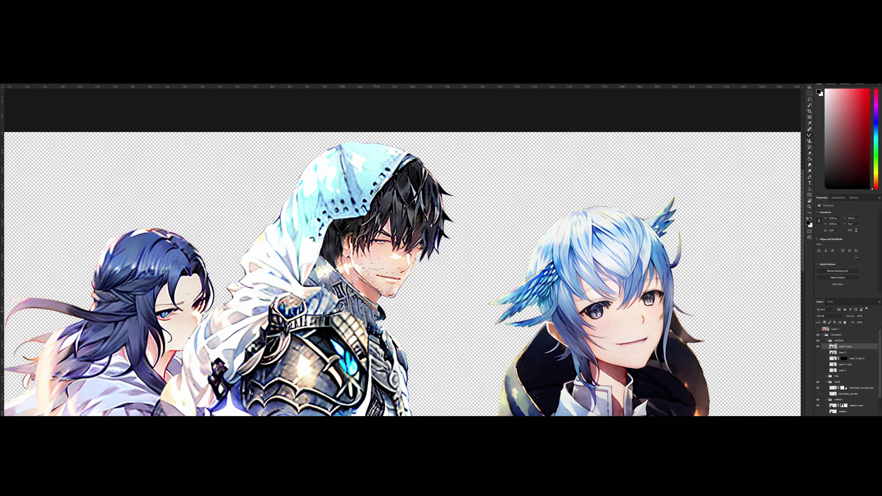
{"action": "key", "text": "z"}
{"action": "mouse_move", "coordinate": [408, 298]}
{"action": "left_mouse_down"}
{"action": "mouse_move", "coordinate": [372, 304]}
{"action": "mouse_move", "coordinate": [390, 306]}
{"action": "left_mouse_up"}
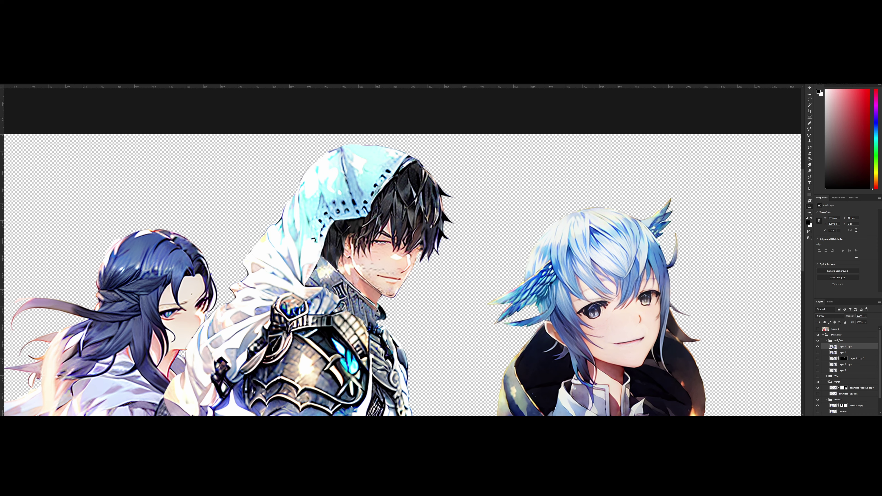
{"action": "key", "text": "ctrl+shift+h"}
{"action": "left_click_drag", "start_coordinate": [412, 292], "coordinate": [417, 246]}
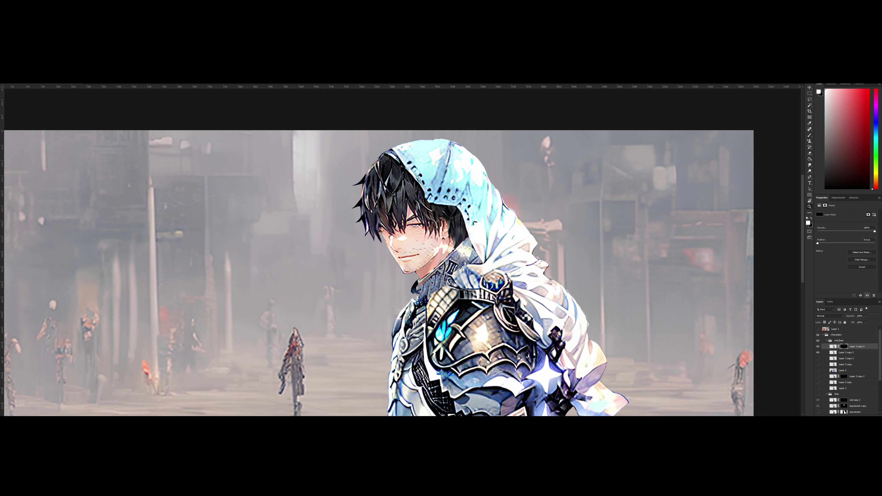
Compare the hooded man with the masked copy hidden and shown, and select its layer mask for black brushwork.
{"action": "left_click_drag", "start_coordinate": [473, 238], "coordinate": [597, 237]}
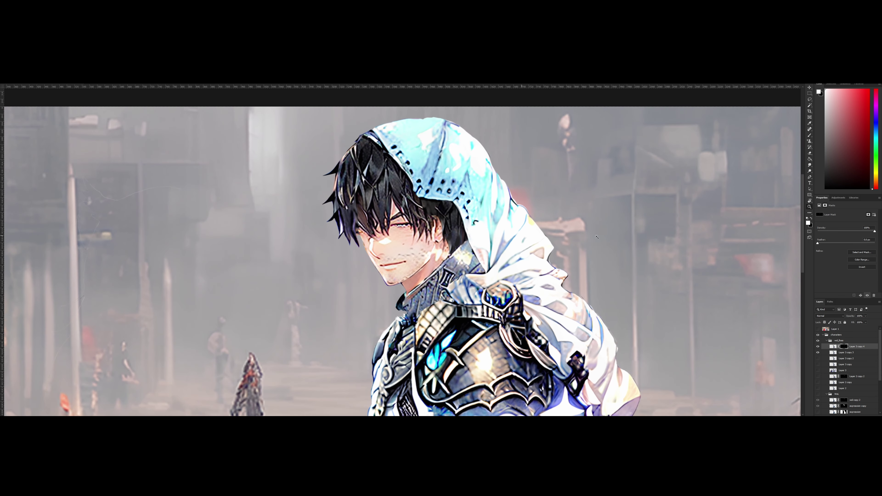
{"action": "left_click", "coordinate": [822, 352]}
{"action": "left_click", "coordinate": [817, 347]}
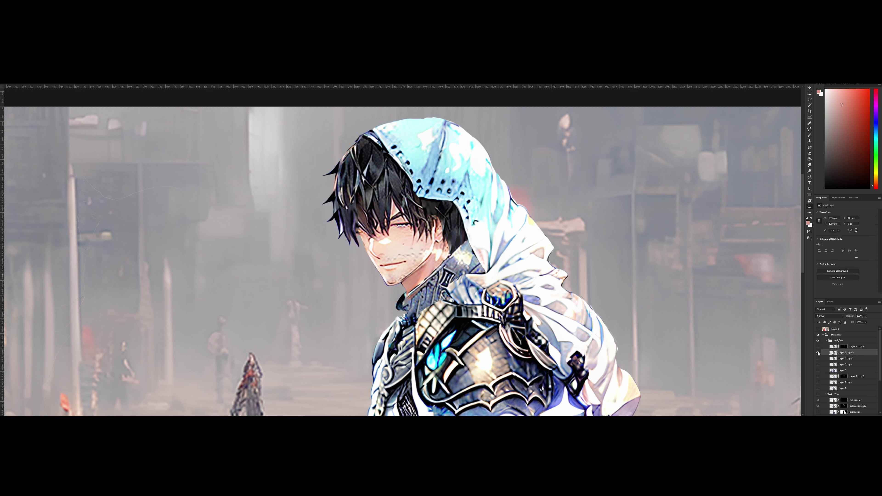
{"action": "left_click", "coordinate": [818, 347]}
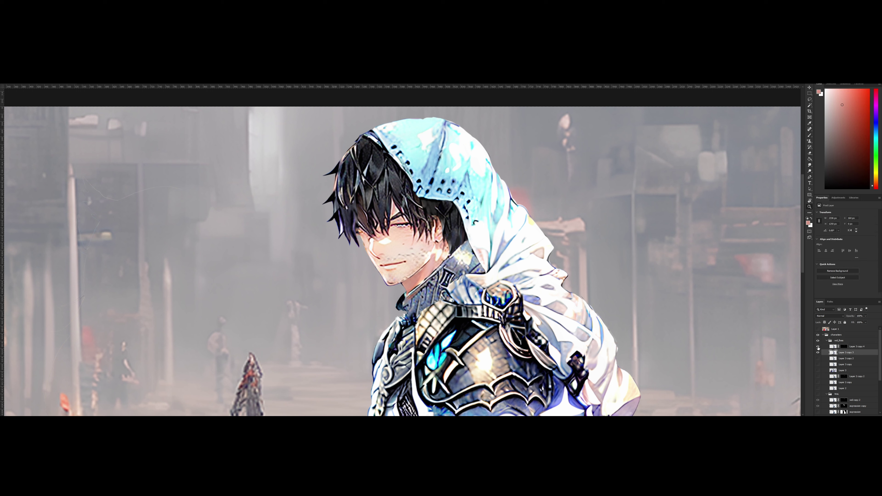
{"action": "left_click", "coordinate": [843, 347]}
{"action": "key", "text": "b"}
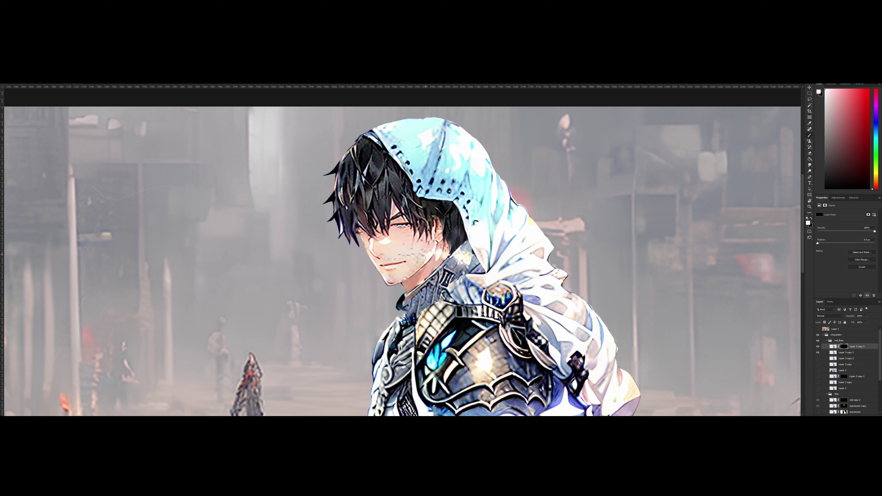
{"action": "key", "text": "x"}
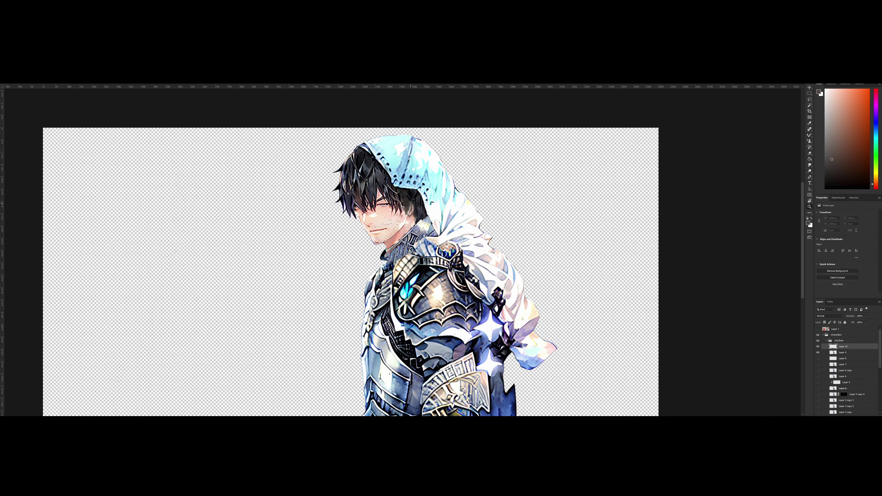
Paint dark grey-brown over the hooded man's ear area on a separate layer to cover it with hair tone.
{"action": "mouse_move", "coordinate": [383, 208]}
{"action": "left_mouse_down"}
{"action": "mouse_move", "coordinate": [451, 208]}
{"action": "mouse_move", "coordinate": [415, 209]}
{"action": "left_mouse_up"}
{"action": "key", "text": "b"}
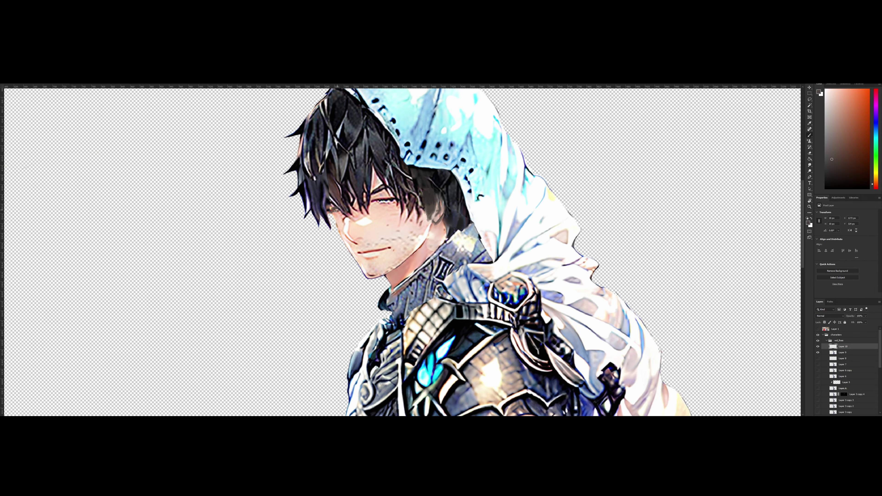
{"action": "key", "text": "z"}
{"action": "mouse_move", "coordinate": [398, 191]}
{"action": "left_mouse_down"}
{"action": "mouse_move", "coordinate": [333, 188]}
{"action": "mouse_move", "coordinate": [383, 185]}
{"action": "left_mouse_up"}
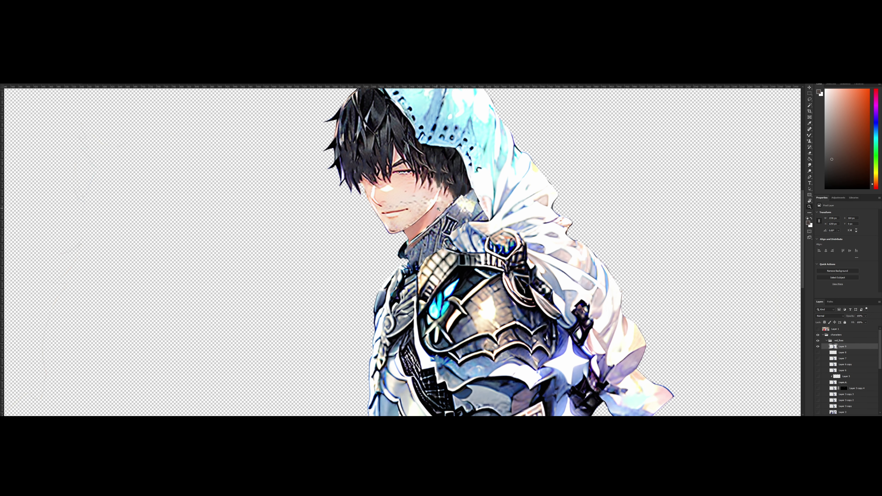
{"action": "scroll", "coordinate": [438, 210], "scroll_direction": "down", "scroll_amount": 2}
{"action": "scroll", "coordinate": [439, 210], "scroll_direction": "down", "scroll_amount": 2}
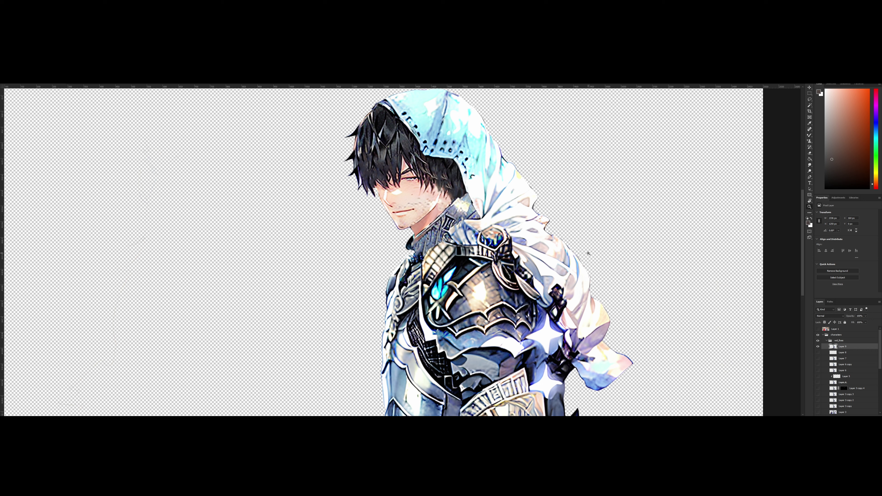
{"action": "key", "text": "ctrl+j"}
{"action": "scroll", "coordinate": [410, 176], "scroll_direction": "down", "scroll_amount": 2}
{"action": "key", "text": "Delete"}
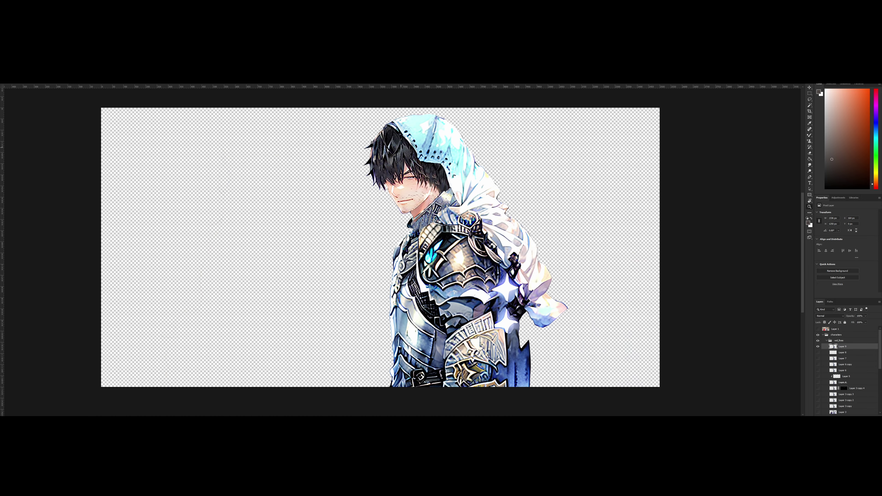
Lasso the hooded man's visible eye, copy it to a new layer, and move the copy across to the other eye's place.
{"action": "scroll", "coordinate": [402, 174], "scroll_direction": "up", "scroll_amount": 2}
{"action": "key", "text": "l"}
{"action": "mouse_move", "coordinate": [408, 191]}
{"action": "left_mouse_down"}
{"action": "mouse_move", "coordinate": [432, 193]}
{"action": "mouse_move", "coordinate": [426, 175]}
{"action": "mouse_move", "coordinate": [403, 176]}
{"action": "mouse_move", "coordinate": [408, 191]}
{"action": "left_mouse_up"}
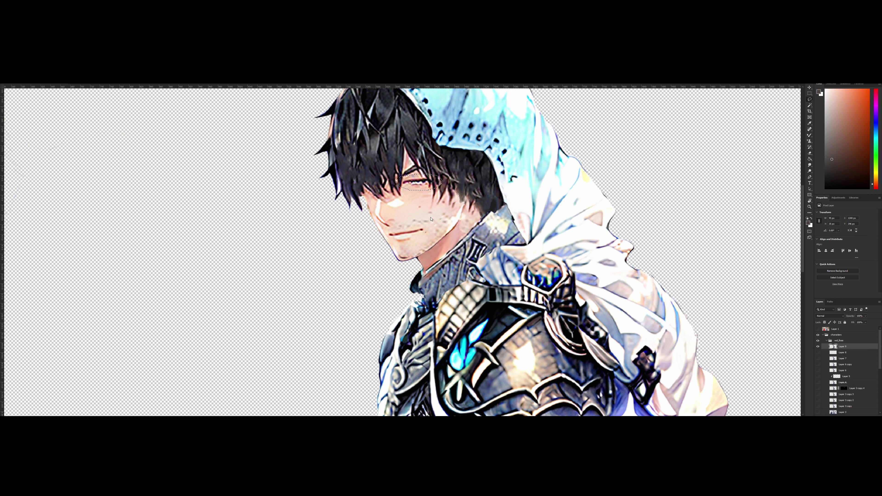
{"action": "key", "text": "ctrl+j"}
{"action": "left_click_drag", "start_coordinate": [431, 186], "coordinate": [376, 191]}
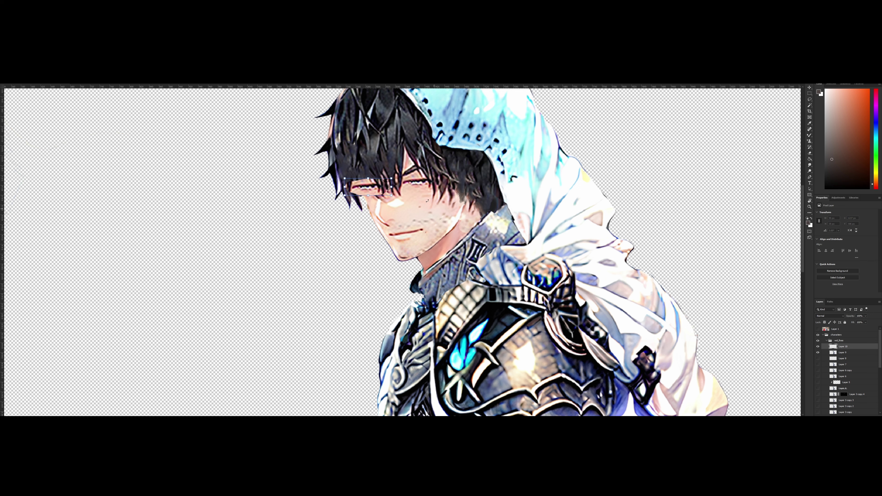
{"action": "scroll", "coordinate": [428, 201], "scroll_direction": "down", "scroll_amount": 5}
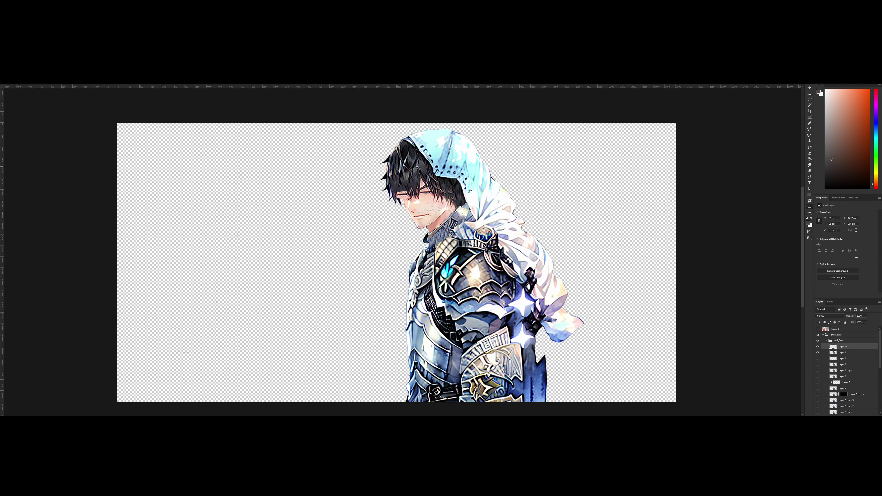
Nudge the copied eye slightly towards the nose and apply the new position.
{"action": "scroll", "coordinate": [418, 167], "scroll_direction": "up", "scroll_amount": 4}
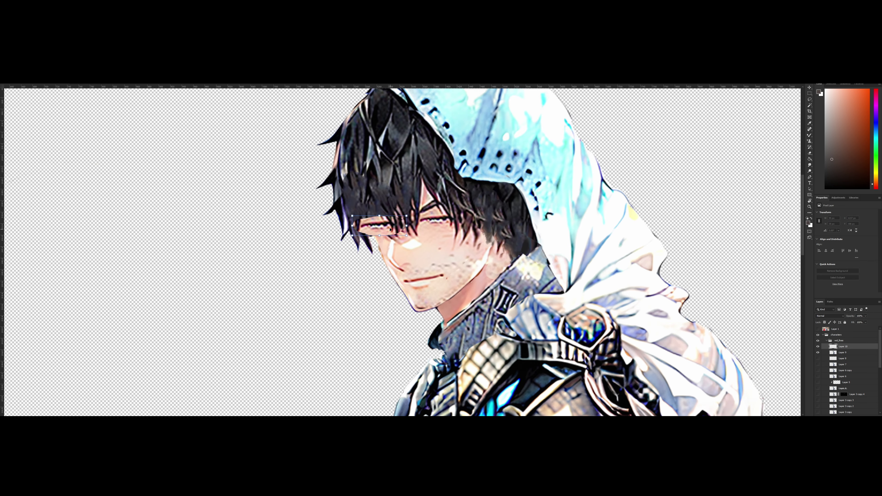
{"action": "key", "text": "Right"}
{"action": "key", "text": "Right"}
{"action": "key", "text": "Right"}
{"action": "key", "text": "Right"}
{"action": "key", "text": "Right"}
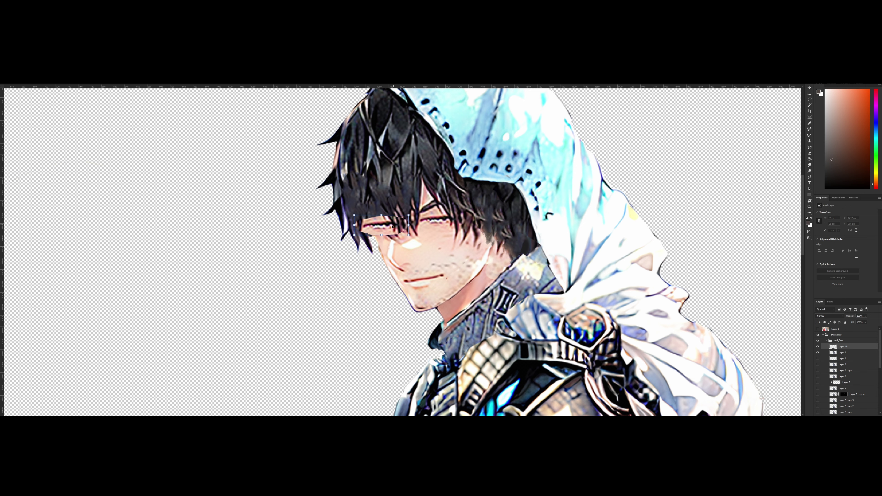
{"action": "scroll", "coordinate": [432, 202], "scroll_direction": "down", "scroll_amount": 6}
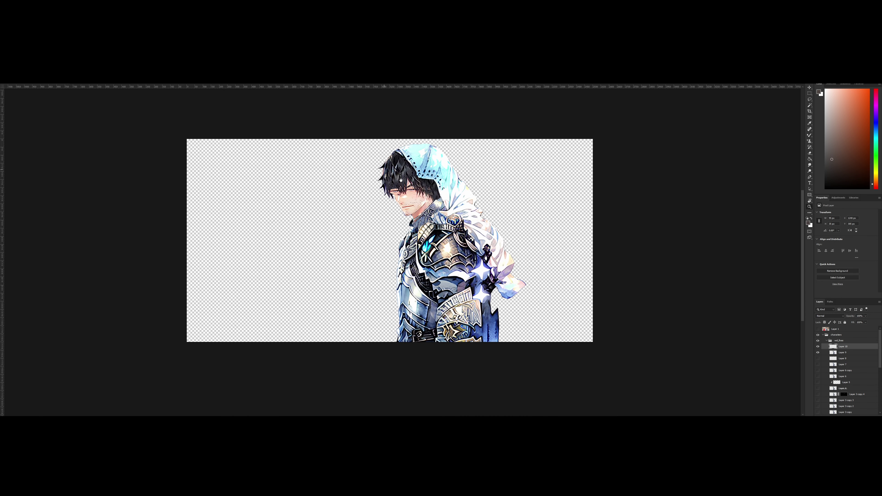
{"action": "scroll", "coordinate": [394, 178], "scroll_direction": "up", "scroll_amount": 5}
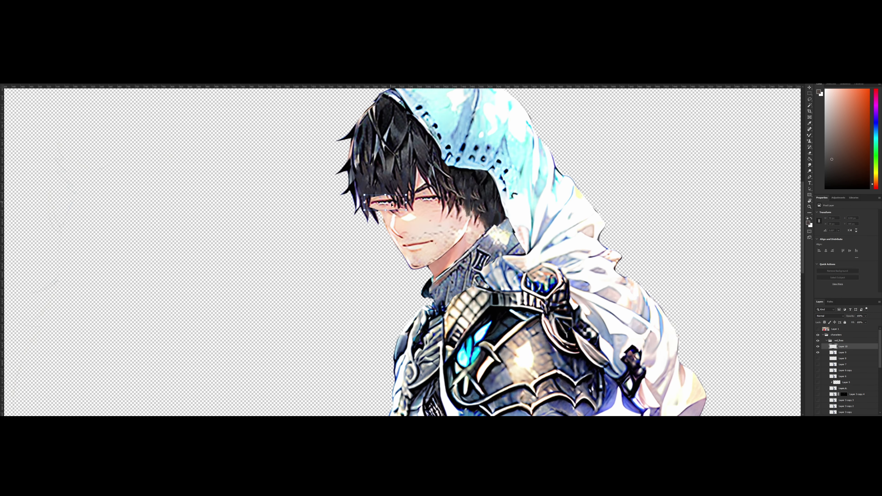
{"action": "key", "text": "Return"}
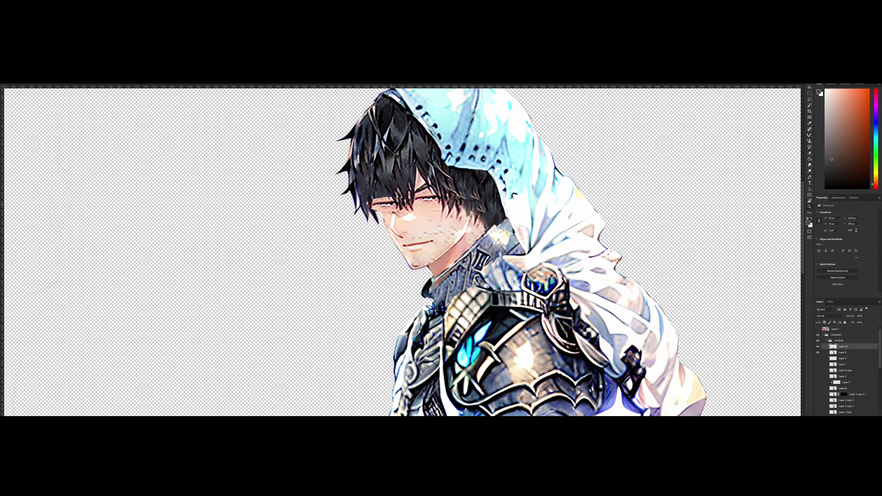
Try a further transform of the copied eye, stepping back and forth through the changes to compare placements.
{"action": "key", "text": "ctrl+t"}
{"action": "key", "text": "Return"}
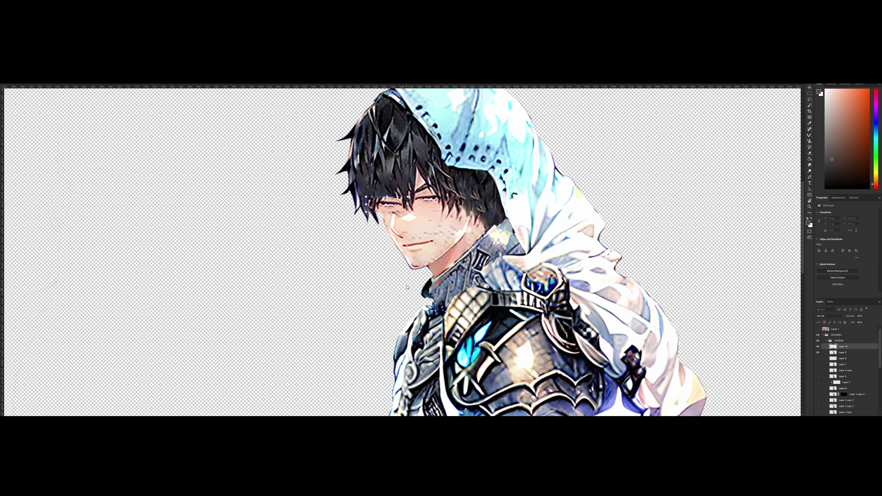
{"action": "mouse_move", "coordinate": [426, 202]}
{"action": "left_mouse_down"}
{"action": "mouse_move", "coordinate": [420, 179]}
{"action": "mouse_move", "coordinate": [431, 186]}
{"action": "left_mouse_up"}
{"action": "key", "text": "Return"}
{"action": "key", "text": "z"}
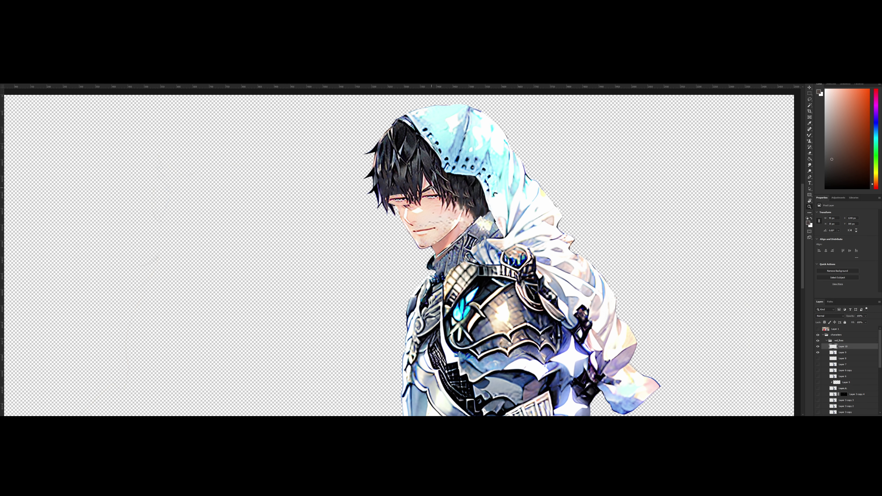
{"action": "key", "text": "ctrl+z"}
{"action": "key", "text": "ctrl+z"}
{"action": "key", "text": "ctrl+shift+z"}
Fine-tune the copied eye's placement under the fringe, shifting it slightly towards the nose and up.
{"action": "left_click_drag", "start_coordinate": [419, 200], "coordinate": [399, 202]}
{"action": "key", "text": "v"}
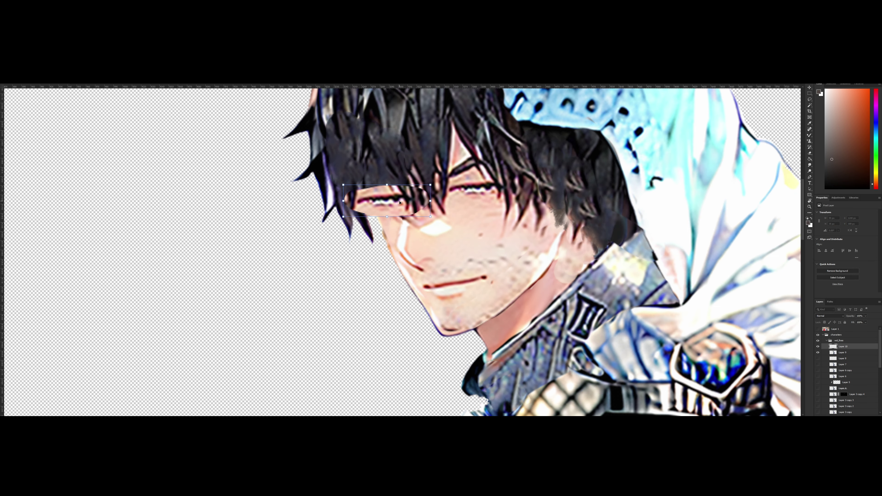
{"action": "key", "text": "Right"}
{"action": "key", "text": "Right"}
{"action": "key", "text": "Right"}
{"action": "left_click_drag", "start_coordinate": [400, 201], "coordinate": [399, 200]}
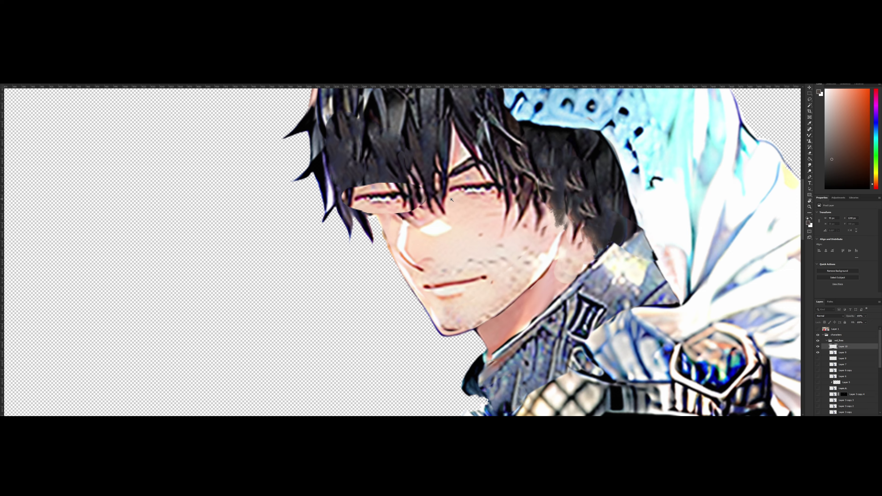
{"action": "key", "text": "Return"}
{"action": "key", "text": "z"}
{"action": "left_click_drag", "start_coordinate": [462, 203], "coordinate": [447, 193]}
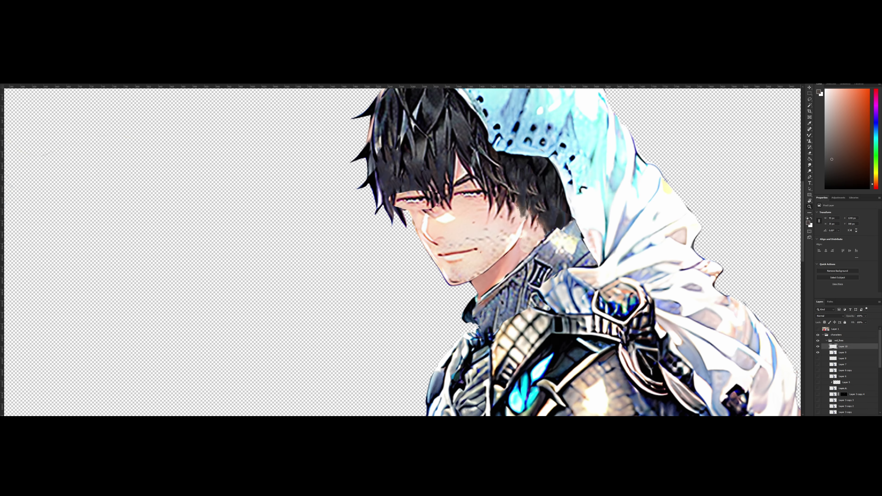
Add a black layer mask to the copied eye's layer and brush white over the eye area.
{"action": "left_click", "coordinate": [845, 419], "text": "alt"}
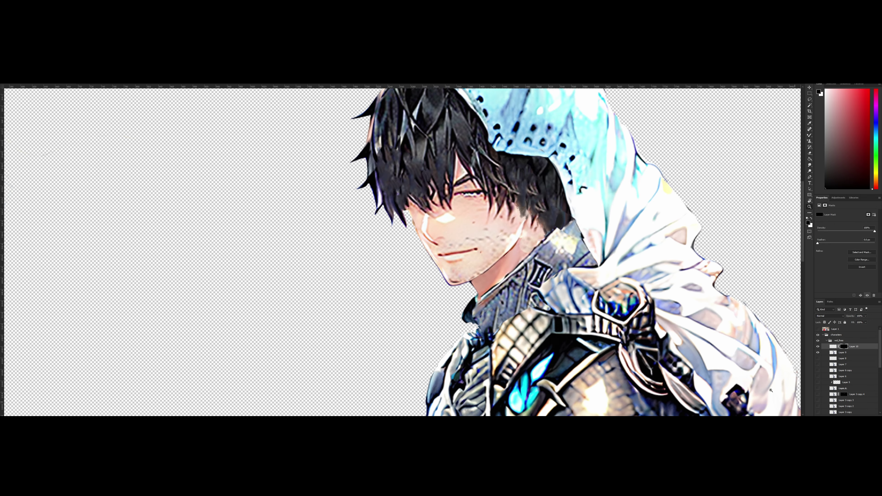
{"action": "key", "text": "b"}
{"action": "key", "text": "x"}
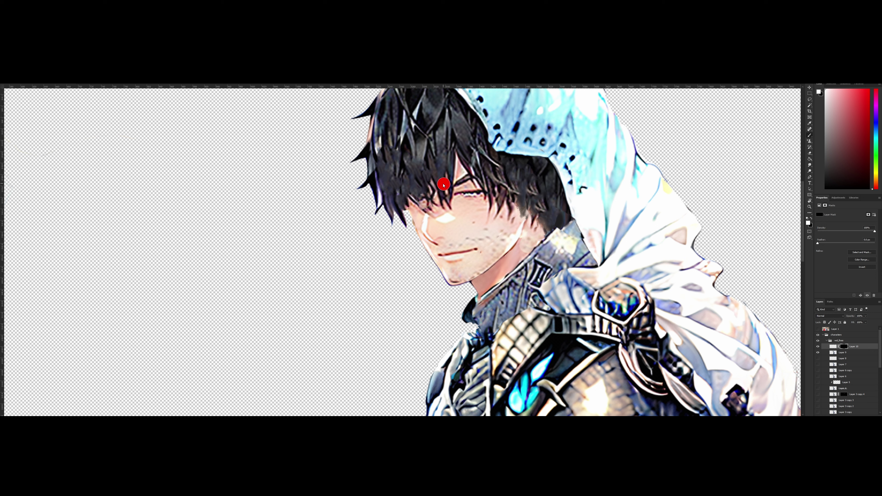
{"action": "mouse_move", "coordinate": [430, 203]}
{"action": "left_mouse_down"}
{"action": "mouse_move", "coordinate": [410, 194]}
{"action": "mouse_move", "coordinate": [423, 211]}
{"action": "left_mouse_up"}
Undo the recent brushwork around the copied eye, including the dark stroke beneath it.
{"action": "key", "text": "ctrl+z"}
{"action": "key", "text": "ctrl+z"}
{"action": "key", "text": "ctrl+z"}
{"action": "key", "text": "ctrl+shift+z"}
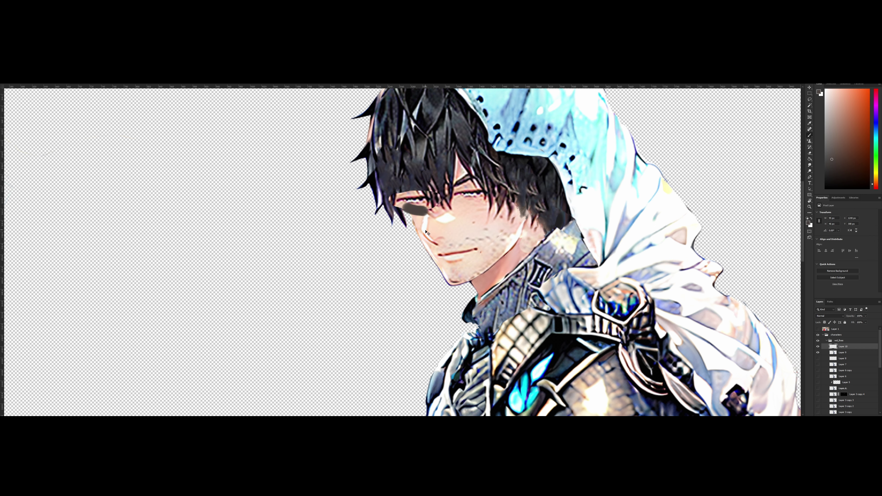
{"action": "key", "text": "ctrl+z"}
Select the hooded man's head and shoulders with a rectangular marquee.
{"action": "key", "text": "ctrl+minus"}
{"action": "key", "text": "ctrl+minus"}
{"action": "key", "text": "ctrl+minus"}
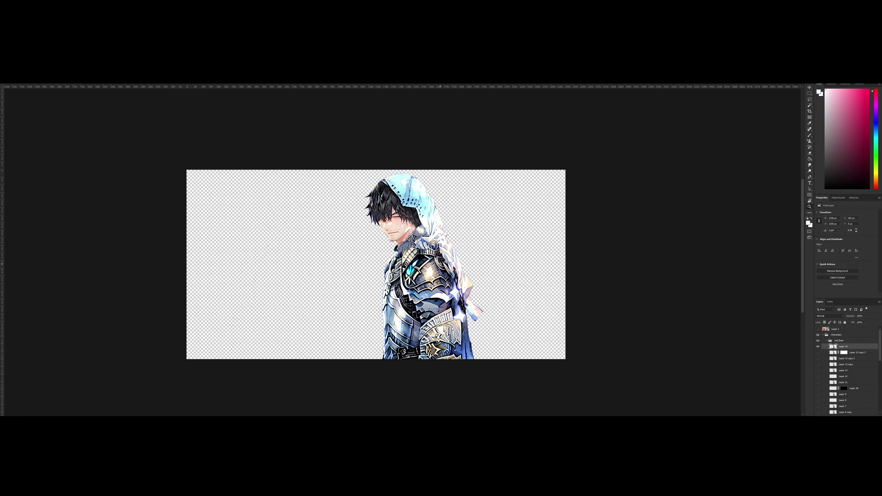
{"action": "key", "text": "m"}
{"action": "left_click_drag", "start_coordinate": [342, 169], "coordinate": [501, 276]}
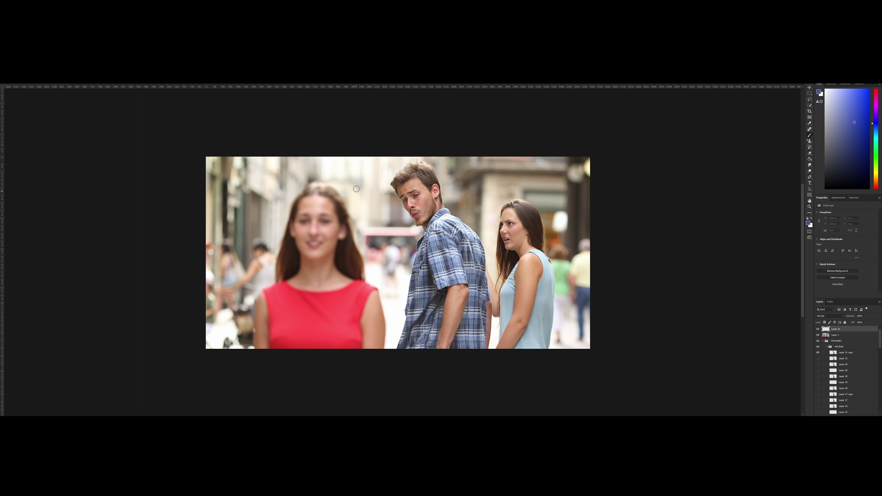
Circle three background areas around the meme photo's figures in blue and undo the marks.
{"action": "mouse_move", "coordinate": [354, 184]}
{"action": "left_mouse_down"}
{"action": "mouse_move", "coordinate": [371, 244]}
{"action": "mouse_move", "coordinate": [409, 252]}
{"action": "mouse_move", "coordinate": [358, 176]}
{"action": "left_mouse_up"}
{"action": "mouse_move", "coordinate": [243, 171]}
{"action": "left_mouse_down"}
{"action": "mouse_move", "coordinate": [235, 267]}
{"action": "mouse_move", "coordinate": [281, 213]}
{"action": "mouse_move", "coordinate": [249, 164]}
{"action": "left_mouse_up"}
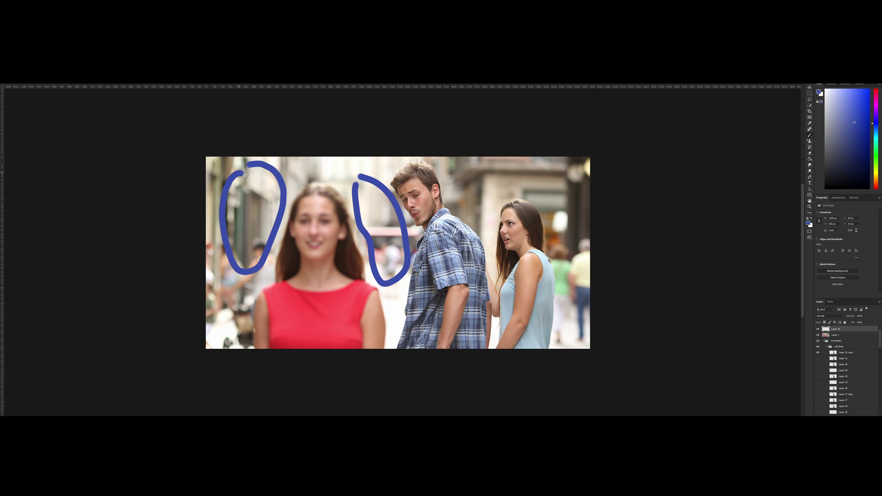
{"action": "mouse_move", "coordinate": [457, 172]}
{"action": "left_mouse_down"}
{"action": "mouse_move", "coordinate": [515, 191]}
{"action": "mouse_move", "coordinate": [516, 157]}
{"action": "left_mouse_up"}
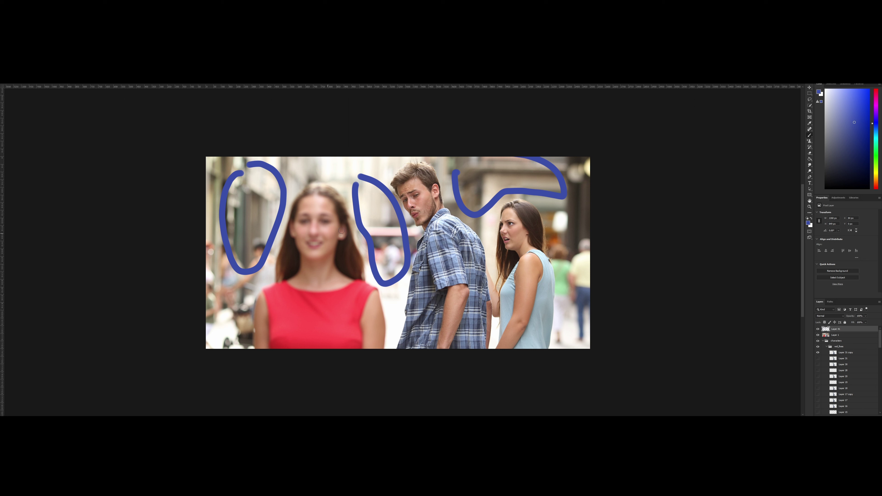
{"action": "key", "text": "ctrl+z"}
{"action": "key", "text": "ctrl+z"}
{"action": "key", "text": "ctrl+z"}
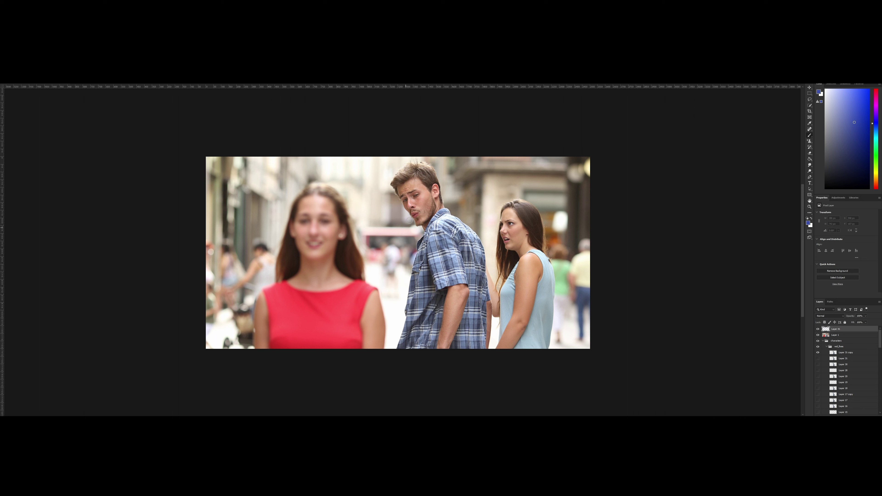
Outline the woman in red in blue, compare her tones with the man's in a greyscale proof, and undo the outline.
{"action": "mouse_move", "coordinate": [309, 200]}
{"action": "left_mouse_down"}
{"action": "mouse_move", "coordinate": [258, 351]}
{"action": "mouse_move", "coordinate": [301, 176]}
{"action": "left_mouse_up"}
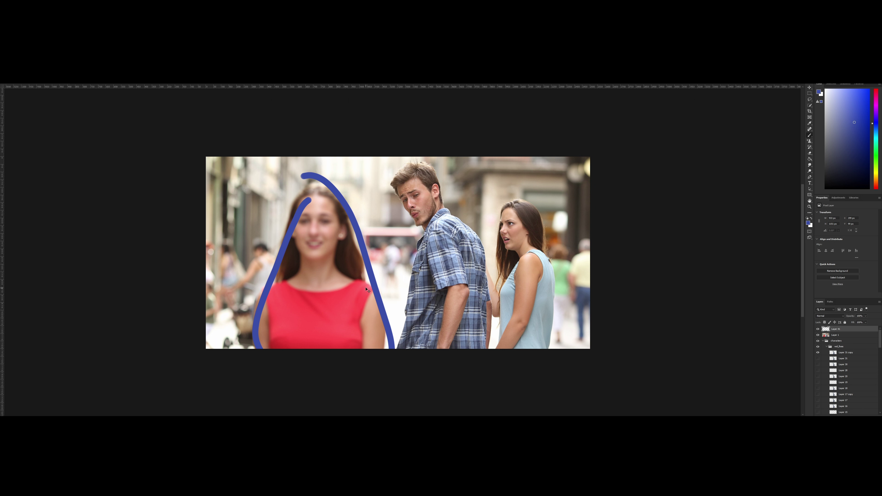
{"action": "key", "text": "ctrl+y"}
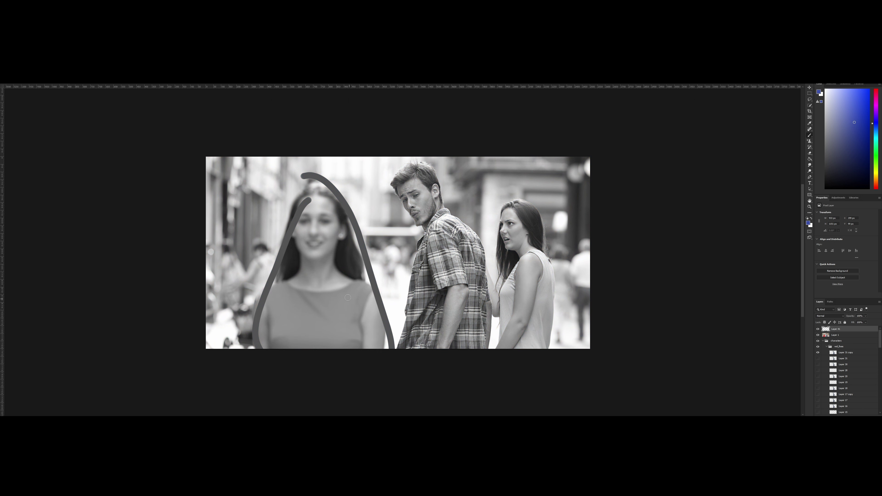
{"action": "left_click", "coordinate": [344, 312]}
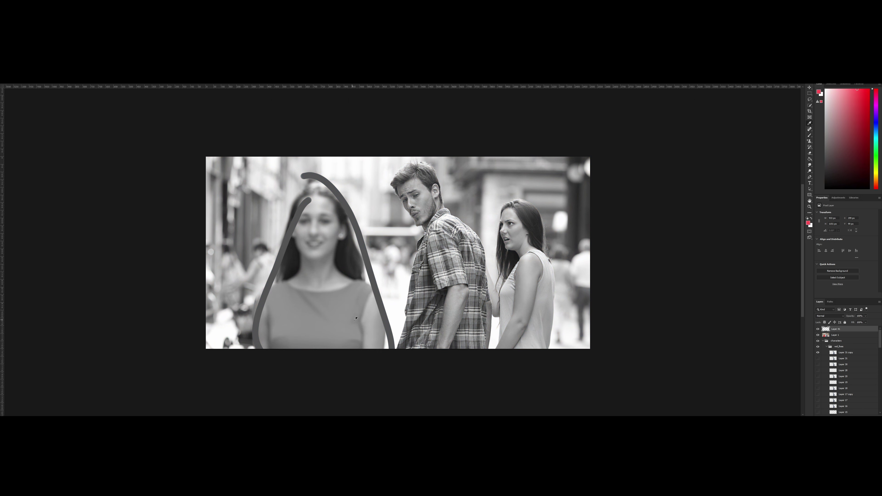
{"action": "left_click", "coordinate": [430, 278]}
{"action": "left_click", "coordinate": [434, 273]}
{"action": "left_click", "coordinate": [443, 267]}
{"action": "left_click", "coordinate": [456, 306]}
{"action": "key", "text": "ctrl+z"}
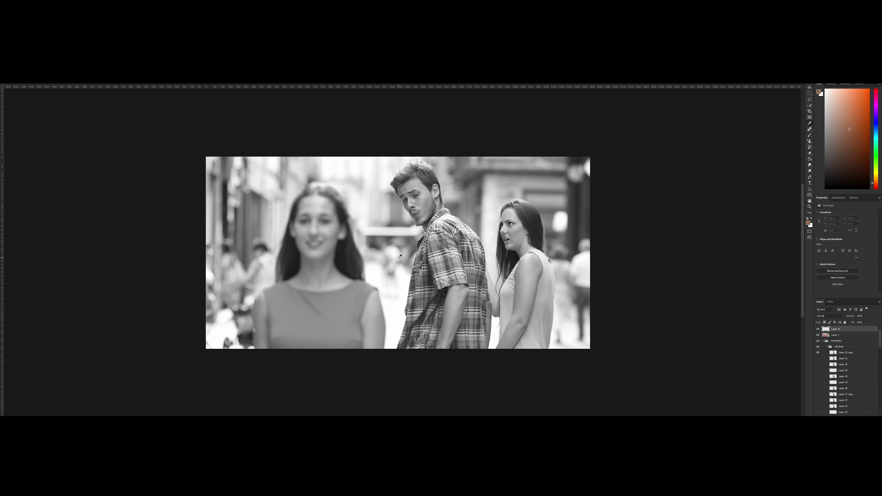
{"action": "key", "text": "b"}
{"action": "key", "text": "ctrl+y"}
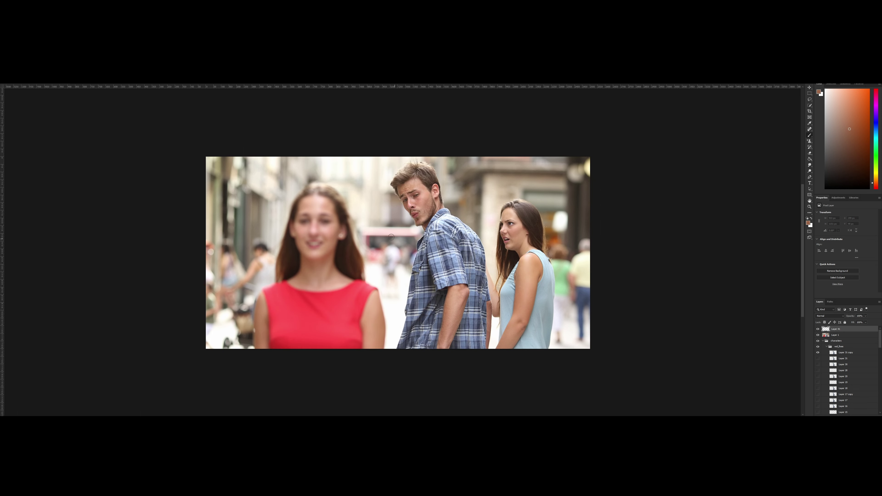
Draw brown outlines around the man and his girlfriend as a focus group and undo them.
{"action": "mouse_move", "coordinate": [436, 263]}
{"action": "left_mouse_down"}
{"action": "mouse_move", "coordinate": [399, 260]}
{"action": "mouse_move", "coordinate": [429, 259]}
{"action": "left_mouse_up"}
{"action": "mouse_move", "coordinate": [396, 227]}
{"action": "left_mouse_down"}
{"action": "mouse_move", "coordinate": [384, 331]}
{"action": "mouse_move", "coordinate": [395, 241]}
{"action": "mouse_move", "coordinate": [370, 169]}
{"action": "mouse_move", "coordinate": [521, 149]}
{"action": "mouse_move", "coordinate": [564, 263]}
{"action": "mouse_move", "coordinate": [550, 386]}
{"action": "left_mouse_up"}
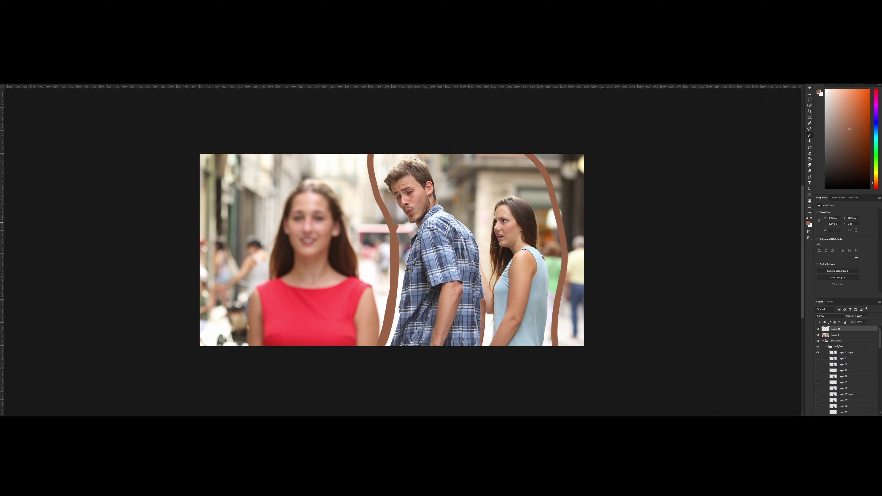
{"action": "key", "text": "ctrl+z"}
{"action": "key", "text": "ctrl+z"}
{"action": "key", "text": "ctrl+z"}
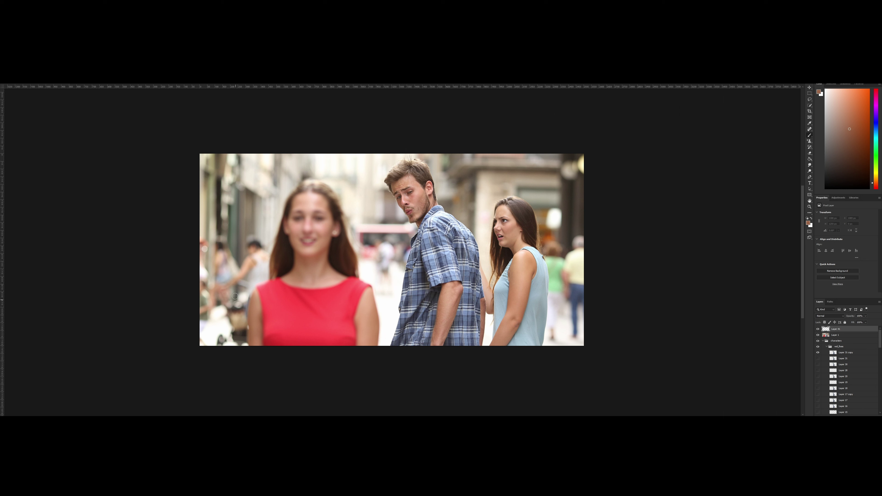
Mark the area around the woman in red with brown strokes and undo them.
{"action": "left_click_drag", "start_coordinate": [242, 293], "coordinate": [250, 345]}
{"action": "mouse_move", "coordinate": [370, 344]}
{"action": "left_mouse_down"}
{"action": "mouse_move", "coordinate": [361, 208]}
{"action": "mouse_move", "coordinate": [266, 163]}
{"action": "left_mouse_up"}
{"action": "left_click_drag", "start_coordinate": [222, 222], "coordinate": [218, 296]}
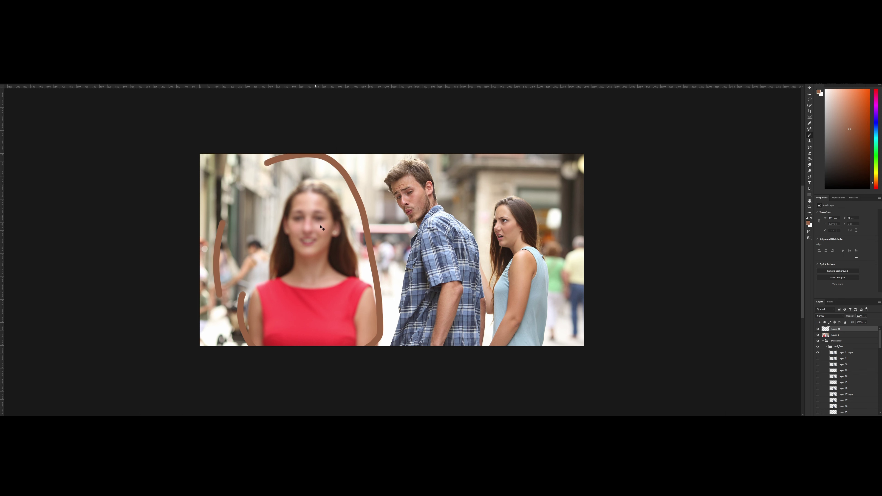
{"action": "key", "text": "ctrl+z"}
{"action": "key", "text": "ctrl+z"}
{"action": "key", "text": "ctrl+z"}
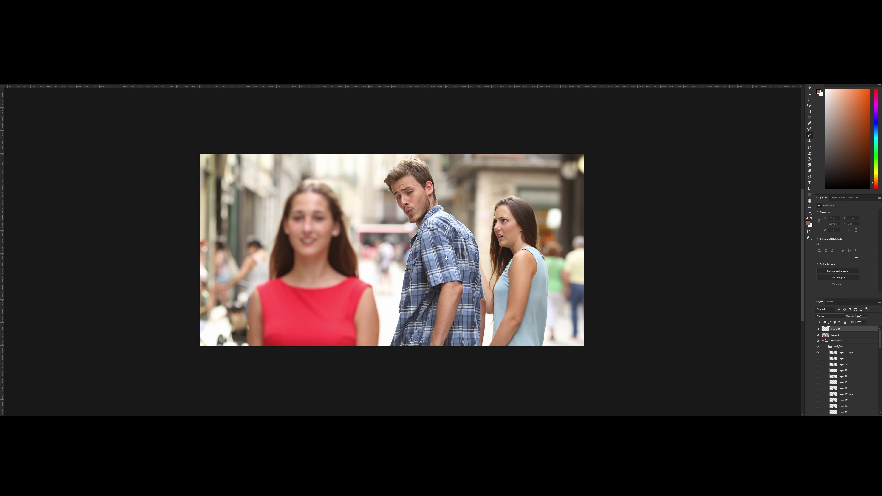
Sample the colours of the foreground woman's red dress and the edge of her hair.
{"action": "left_click_drag", "start_coordinate": [446, 257], "coordinate": [403, 248]}
{"action": "key", "text": "z"}
{"action": "scroll", "coordinate": [455, 228], "scroll_direction": "up", "scroll_amount": 1}
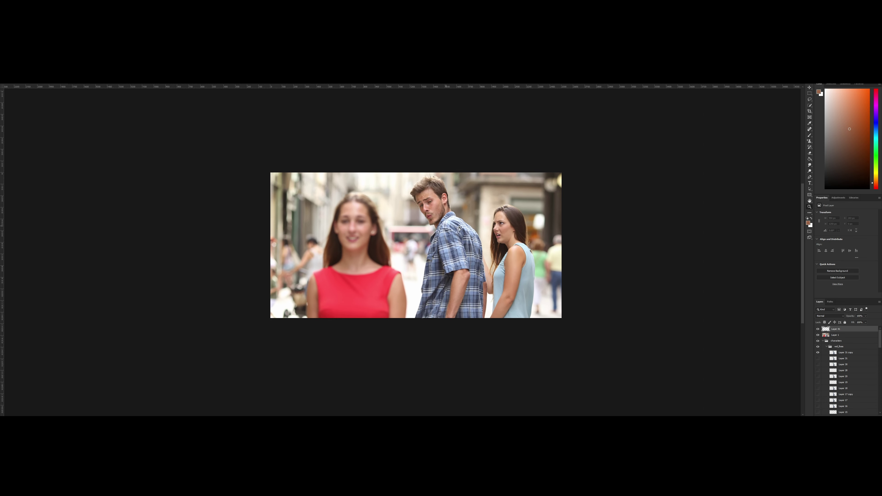
{"action": "scroll", "coordinate": [398, 252], "scroll_direction": "up", "scroll_amount": 3}
{"action": "scroll", "coordinate": [412, 220], "scroll_direction": "down", "scroll_amount": 2}
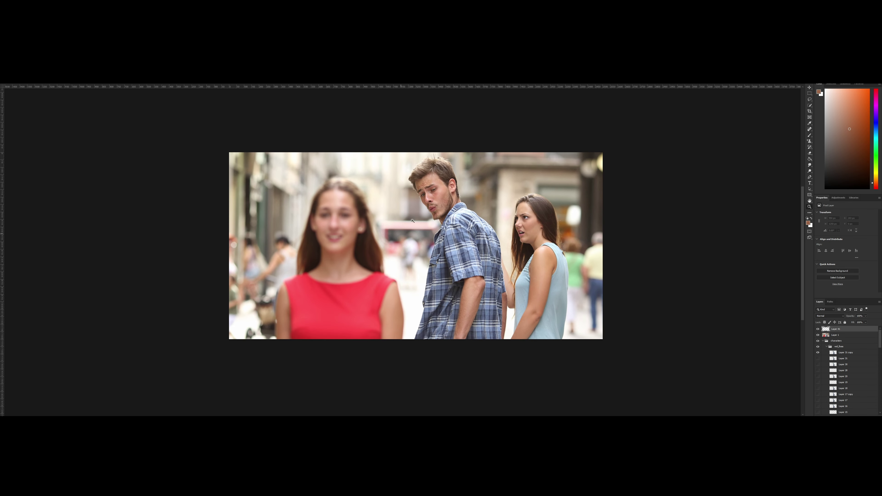
{"action": "key", "text": "i"}
{"action": "left_click", "coordinate": [370, 285]}
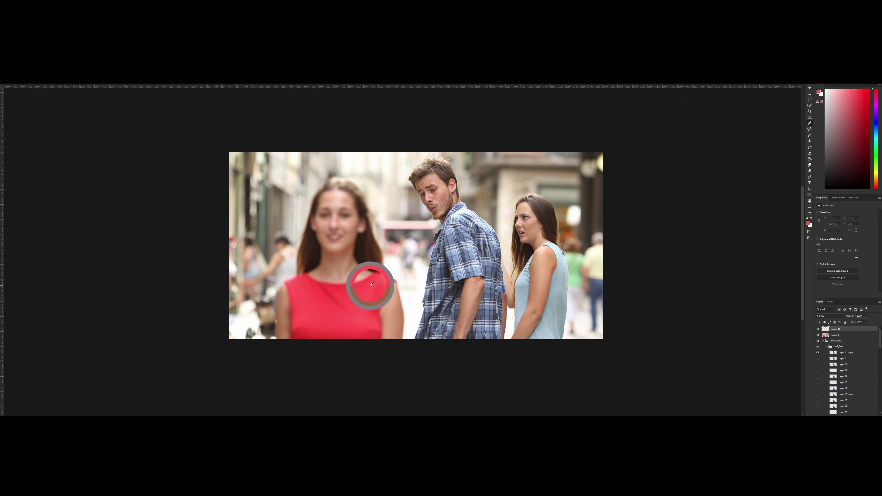
{"action": "left_click", "coordinate": [356, 303]}
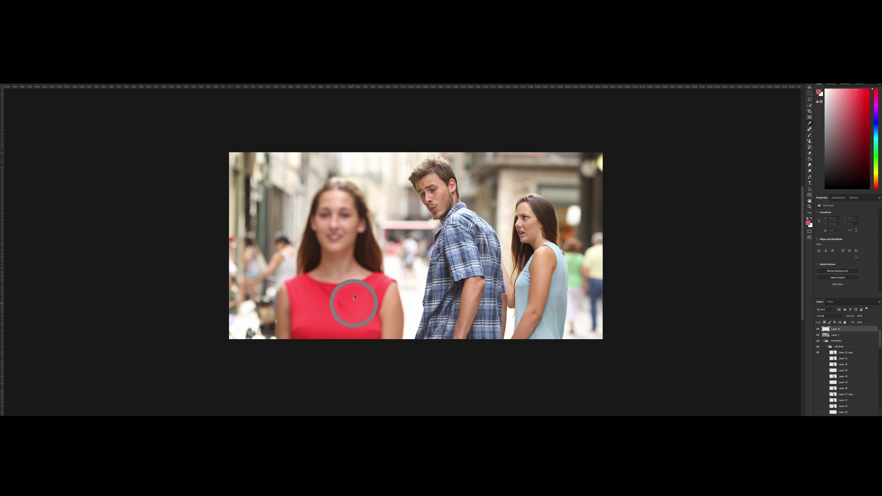
{"action": "left_click", "coordinate": [371, 243]}
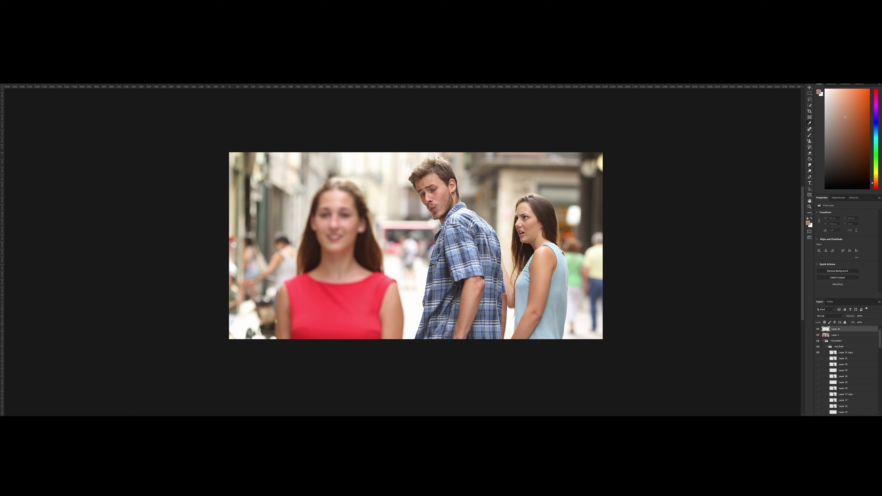
Sample the colours of the man's plaid shirt and the girlfriend's arm and head area.
{"action": "left_click", "coordinate": [453, 240]}
{"action": "left_click", "coordinate": [456, 231]}
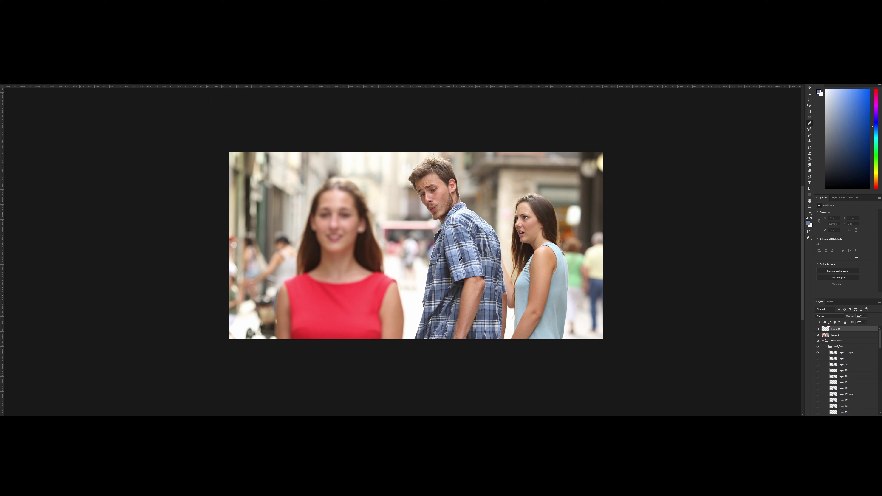
{"action": "left_click", "coordinate": [471, 255]}
{"action": "left_click", "coordinate": [473, 246]}
{"action": "left_click", "coordinate": [537, 277]}
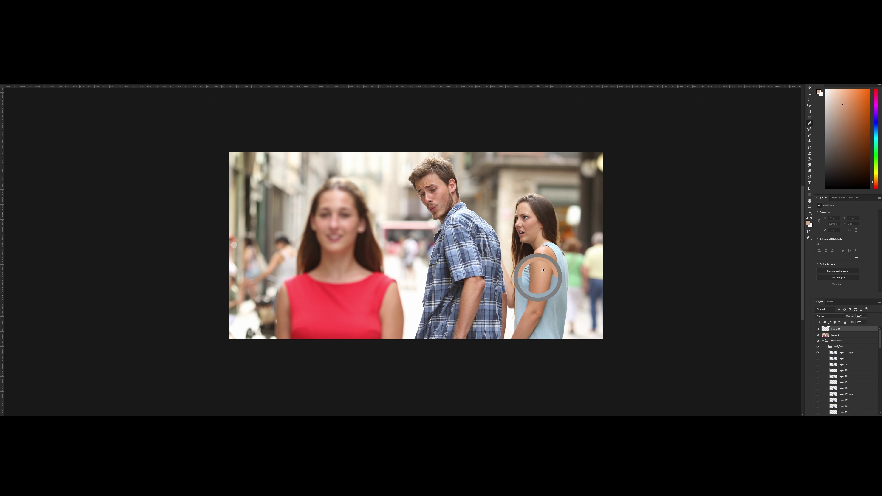
{"action": "left_click", "coordinate": [544, 267]}
{"action": "left_click", "coordinate": [537, 217]}
{"action": "left_click", "coordinate": [532, 201]}
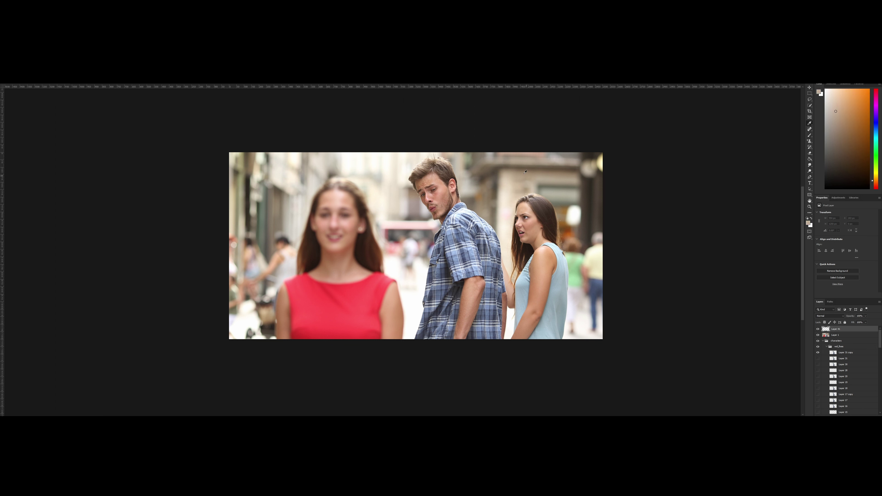
Sample the colours of the blurred street background around the man and behind the foreground woman.
{"action": "left_click", "coordinate": [532, 174]}
{"action": "left_click", "coordinate": [500, 167]}
{"action": "left_click", "coordinate": [463, 165]}
{"action": "left_click", "coordinate": [365, 176]}
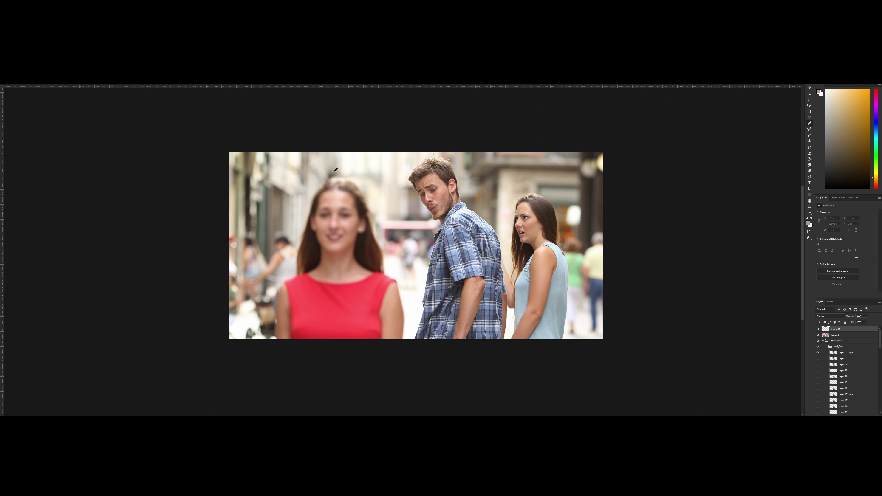
{"action": "left_click", "coordinate": [312, 177]}
{"action": "left_click", "coordinate": [273, 240]}
Sample several spots on the foreground woman's red dress and compare them with the colour of her face.
{"action": "left_click", "coordinate": [311, 316]}
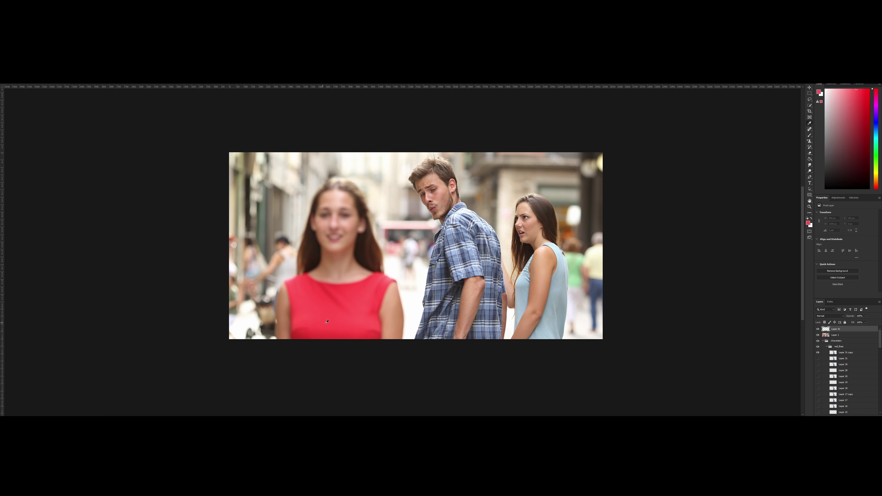
{"action": "left_click", "coordinate": [325, 309]}
{"action": "left_click", "coordinate": [340, 326]}
{"action": "mouse_move", "coordinate": [374, 279]}
{"action": "left_mouse_down"}
{"action": "mouse_move", "coordinate": [388, 305]}
{"action": "mouse_move", "coordinate": [368, 286]}
{"action": "left_mouse_up"}
{"action": "left_click", "coordinate": [375, 278]}
{"action": "left_click_drag", "start_coordinate": [315, 294], "coordinate": [363, 296]}
{"action": "left_click", "coordinate": [370, 289]}
{"action": "left_click", "coordinate": [342, 204]}
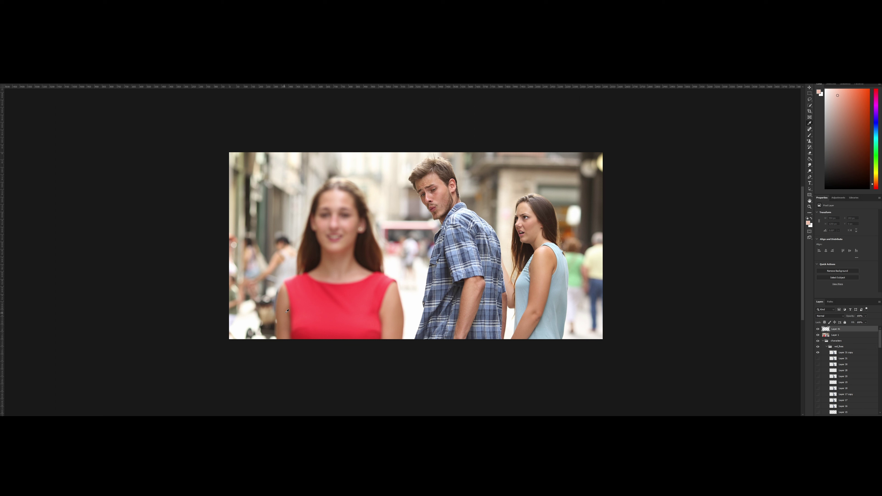
{"action": "left_click", "coordinate": [337, 324]}
Hide the reference photo and the layer above it to reveal the three Final Fantasy characters.
{"action": "key", "text": "b"}
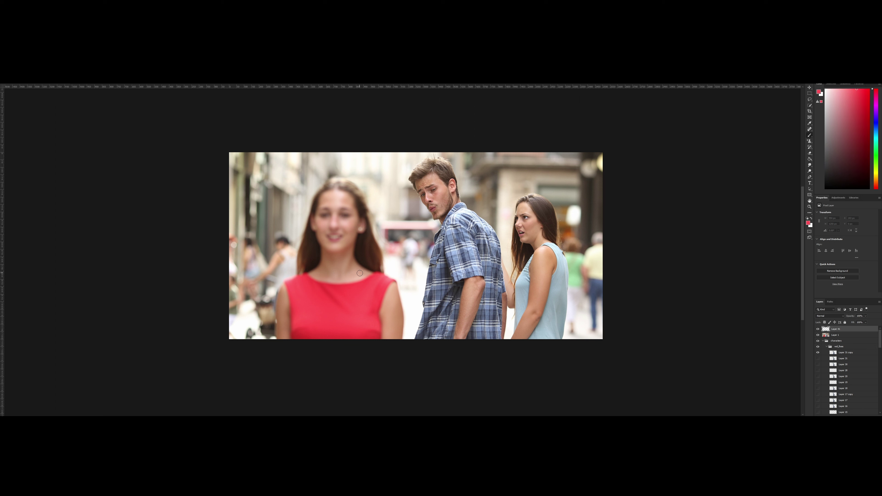
{"action": "mouse_move", "coordinate": [401, 258]}
{"action": "left_mouse_down"}
{"action": "mouse_move", "coordinate": [379, 259]}
{"action": "mouse_move", "coordinate": [374, 242]}
{"action": "mouse_move", "coordinate": [391, 240]}
{"action": "mouse_move", "coordinate": [362, 236]}
{"action": "left_mouse_up"}
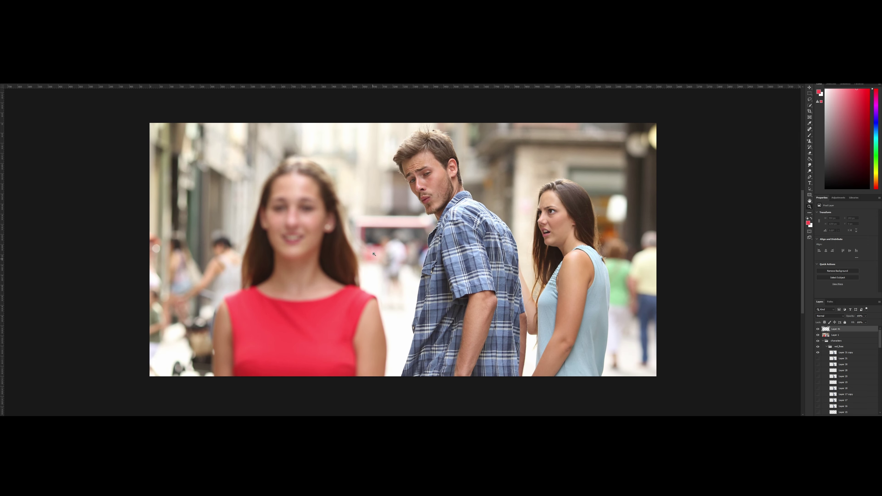
{"action": "left_click", "coordinate": [374, 253], "text": "alt"}
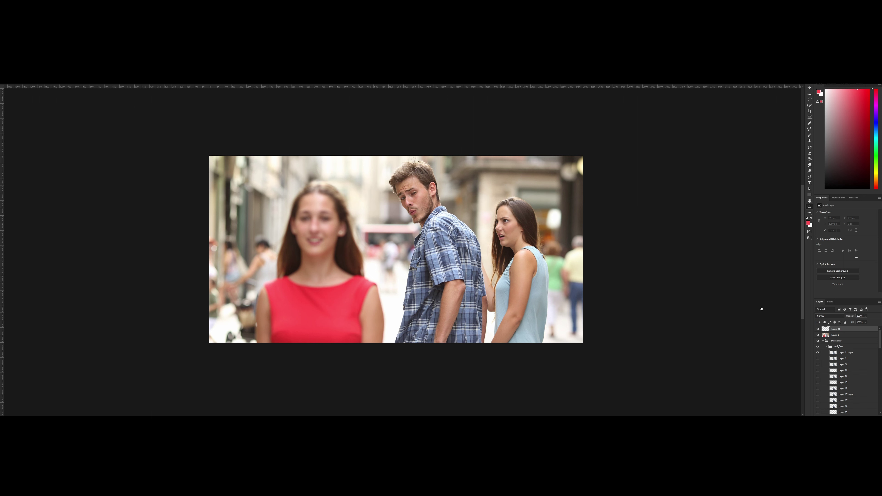
{"action": "left_click", "coordinate": [818, 335]}
{"action": "left_click_drag", "start_coordinate": [463, 235], "coordinate": [450, 244]}
Sample the colours of the blue-haired character's dark cloak and the hooded man's armour with the Eyedropper.
{"action": "key", "text": "i"}
{"action": "mouse_move", "coordinate": [332, 302]}
{"action": "left_mouse_down"}
{"action": "mouse_move", "coordinate": [269, 334]}
{"action": "mouse_move", "coordinate": [321, 321]}
{"action": "mouse_move", "coordinate": [328, 307]}
{"action": "mouse_move", "coordinate": [319, 308]}
{"action": "mouse_move", "coordinate": [324, 315]}
{"action": "mouse_move", "coordinate": [340, 298]}
{"action": "left_mouse_up"}
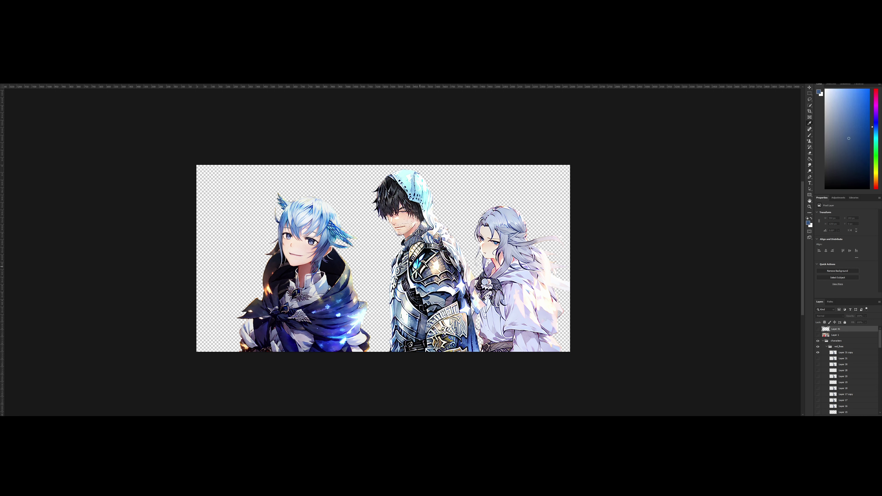
{"action": "left_click_drag", "start_coordinate": [419, 269], "coordinate": [473, 337]}
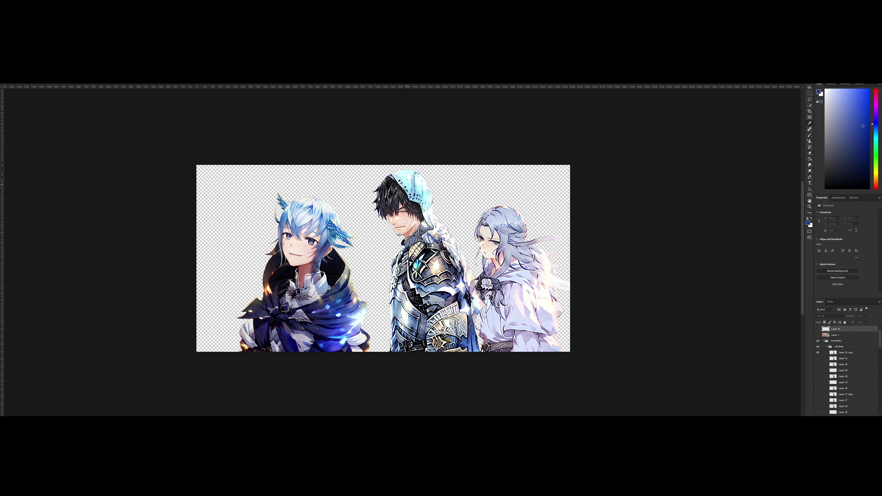
{"action": "left_click_drag", "start_coordinate": [411, 315], "coordinate": [415, 321]}
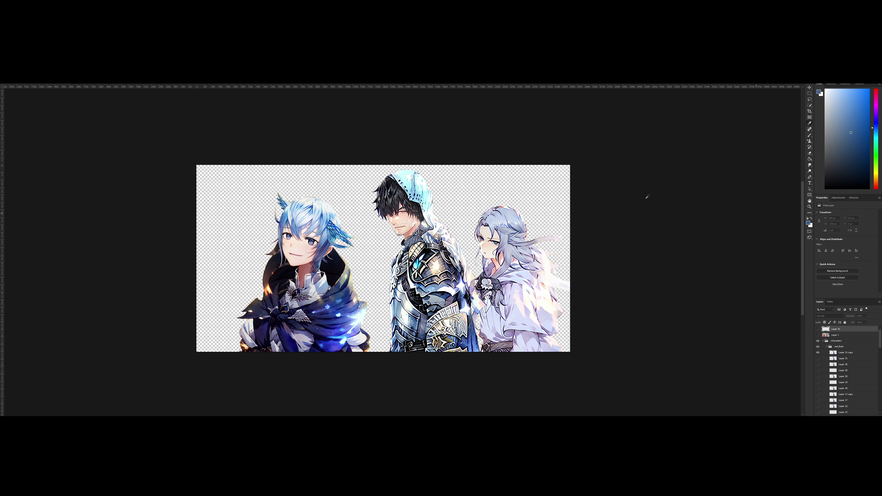
Select the visible copy layer at the top of the subgroup inside the characters group.
{"action": "left_click_drag", "start_coordinate": [493, 237], "coordinate": [481, 250]}
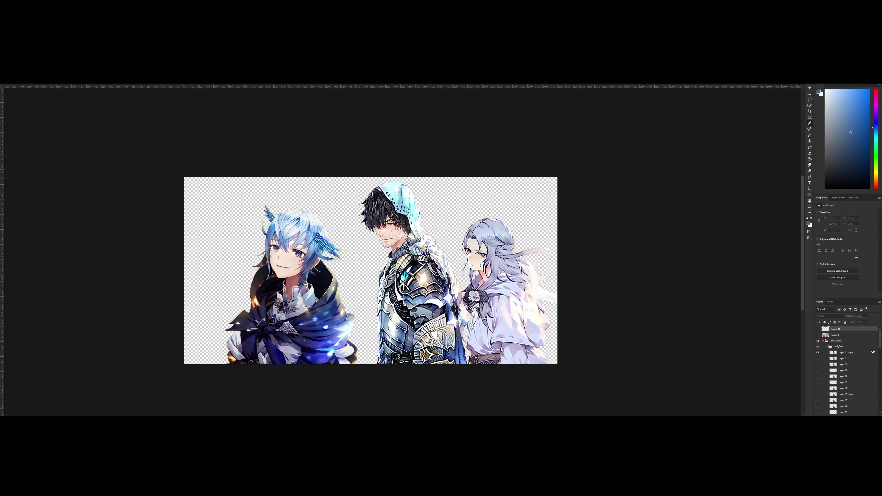
{"action": "left_click", "coordinate": [845, 353]}
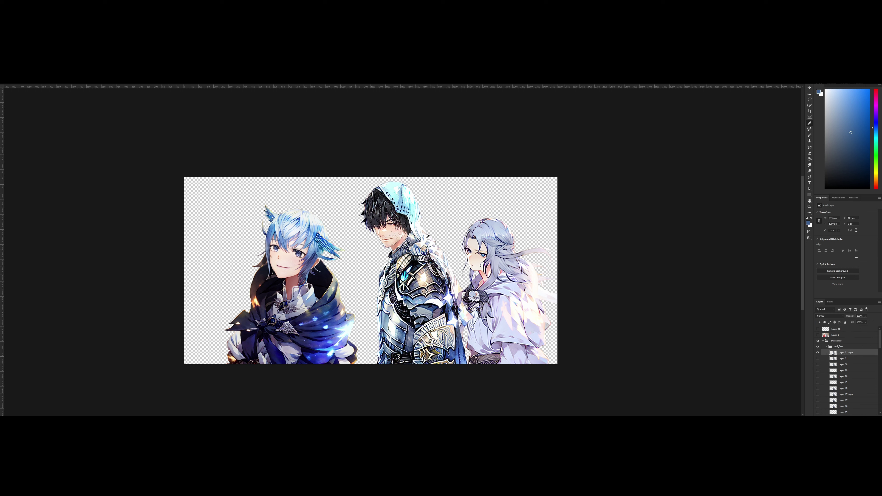